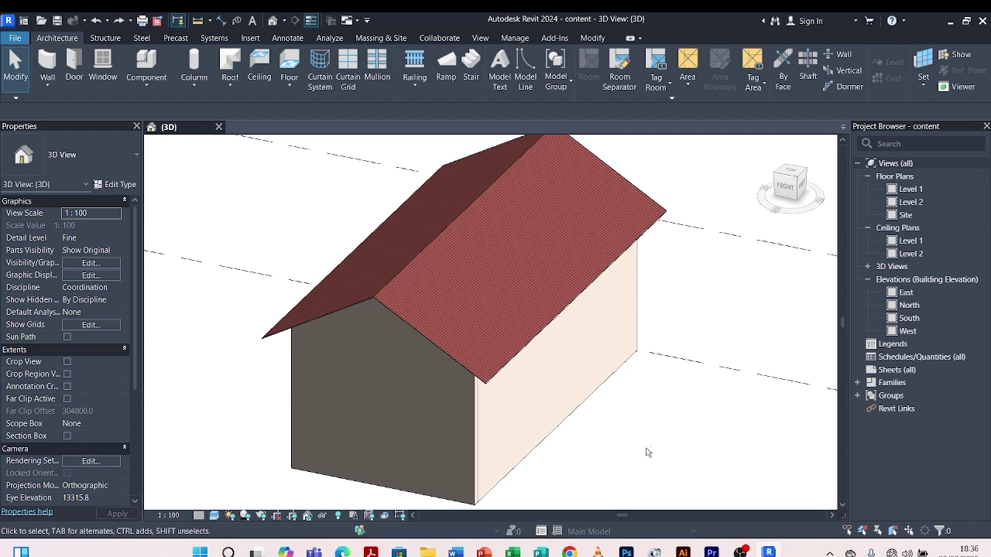
Step: Switch the 3D view's visual style to Hidden Line
middle_click_drag(648, 452, 591, 406, "shift")
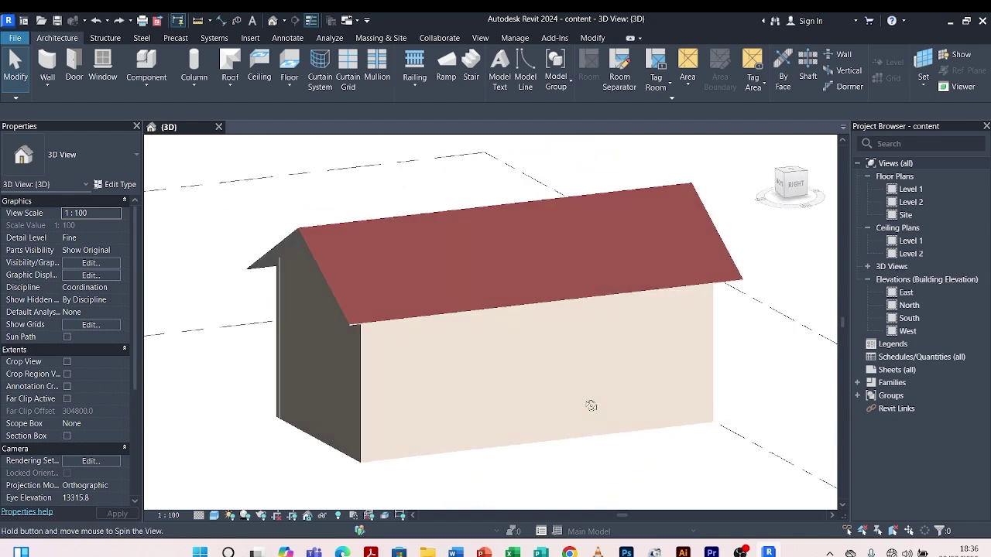
scroll(370, 205, "up", 3)
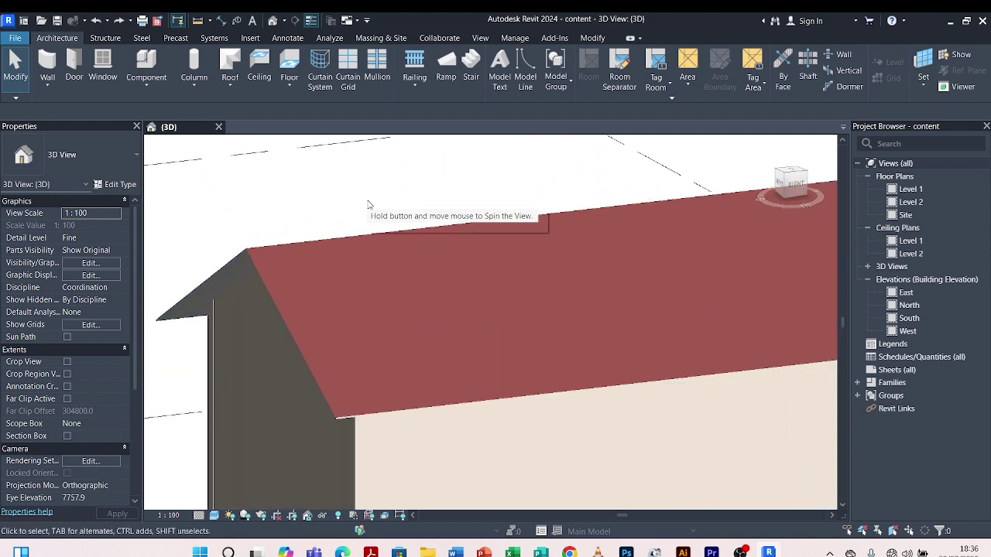
scroll(368, 204, "down", 3)
middle_click_drag(297, 199, 467, 314, "shift")
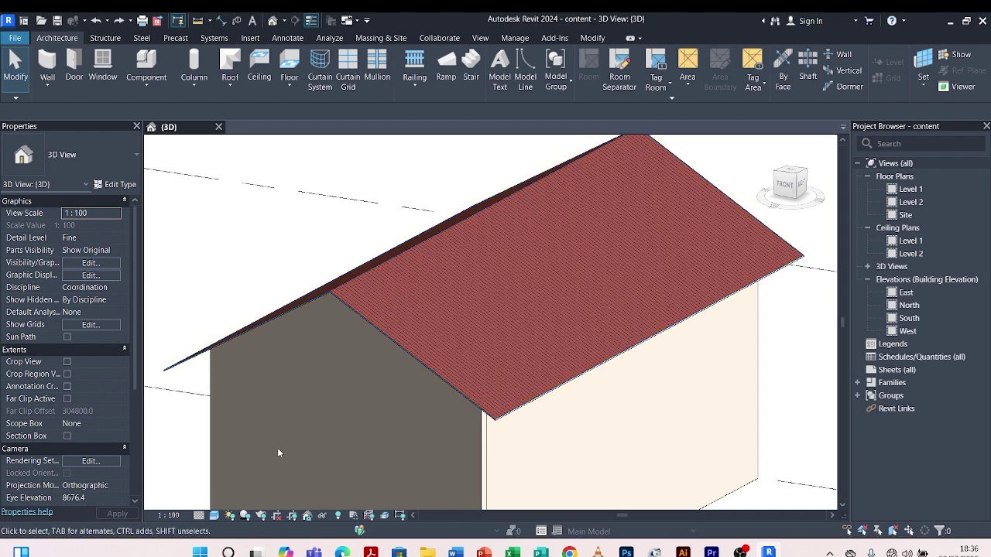
left_click(213, 516)
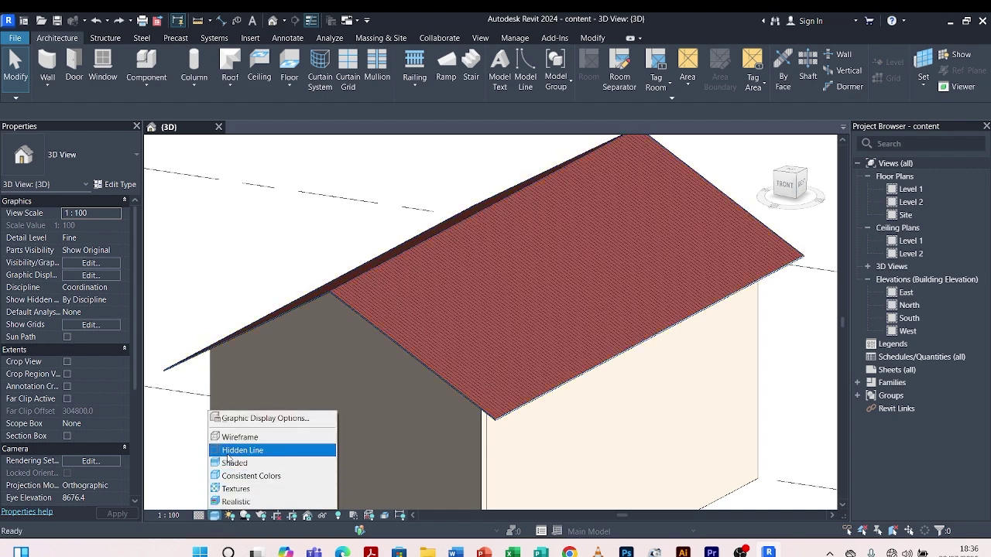
left_click(229, 460)
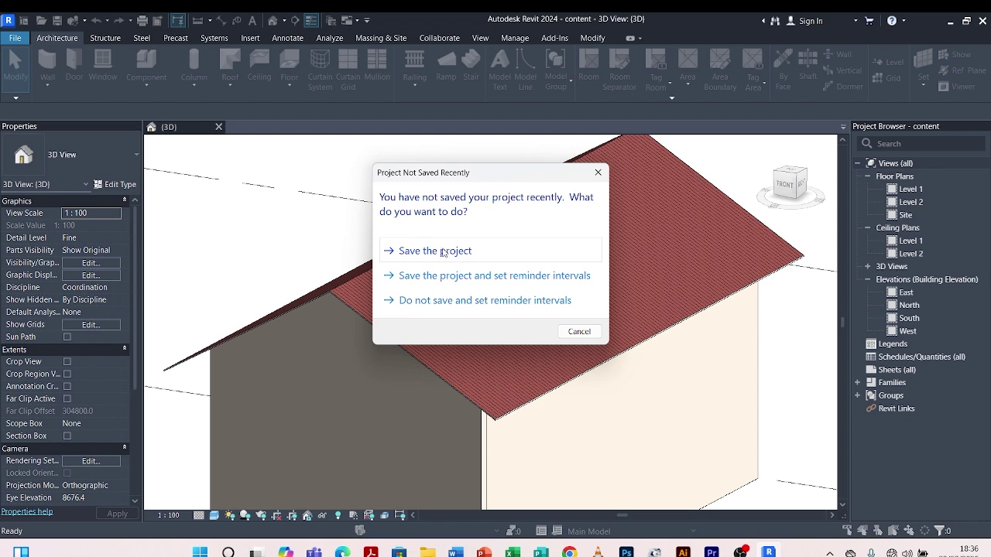
Step: Save the project from the reminder dialog and reorient to an isometric view of the house
left_click(443, 251)
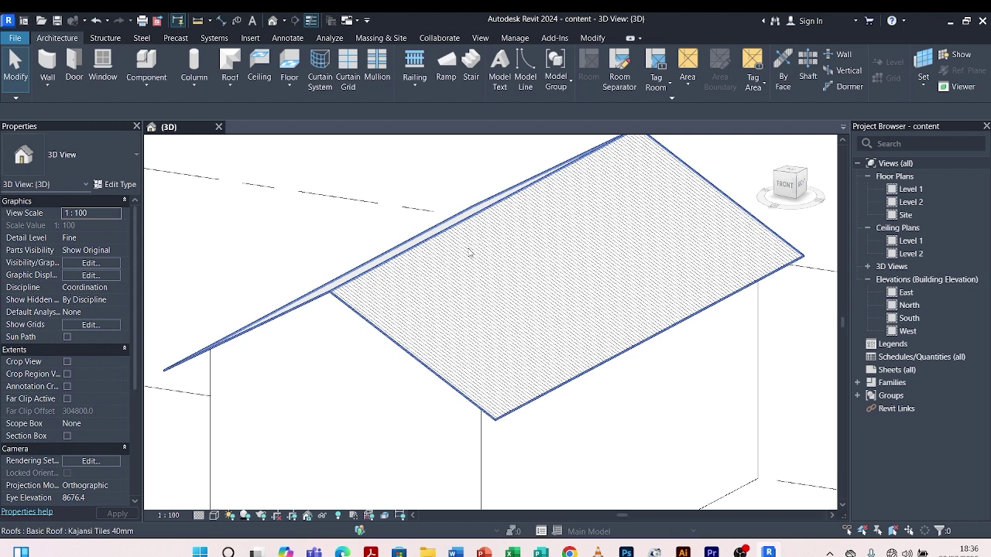
scroll(480, 253, "down", 3)
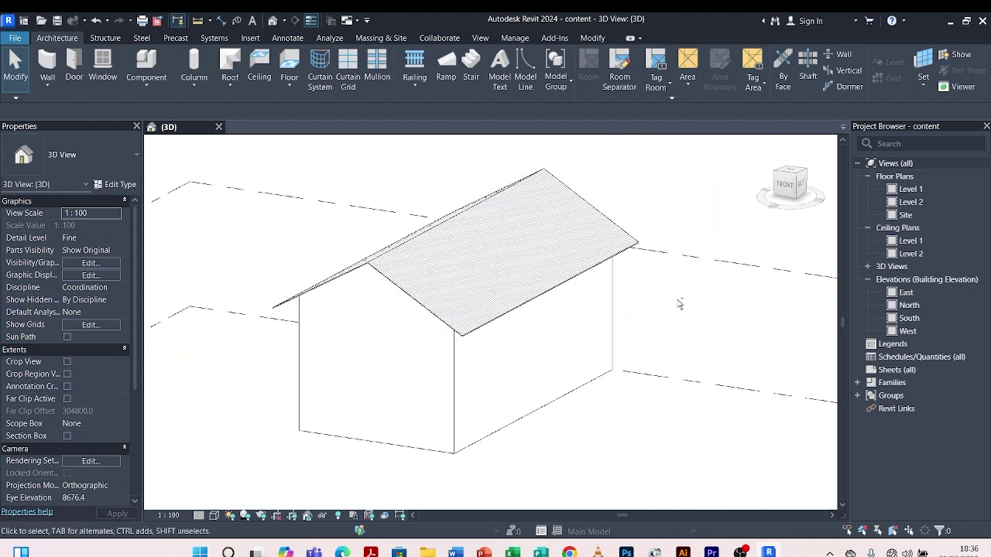
middle_click_drag(680, 306, 545, 302, "shift")
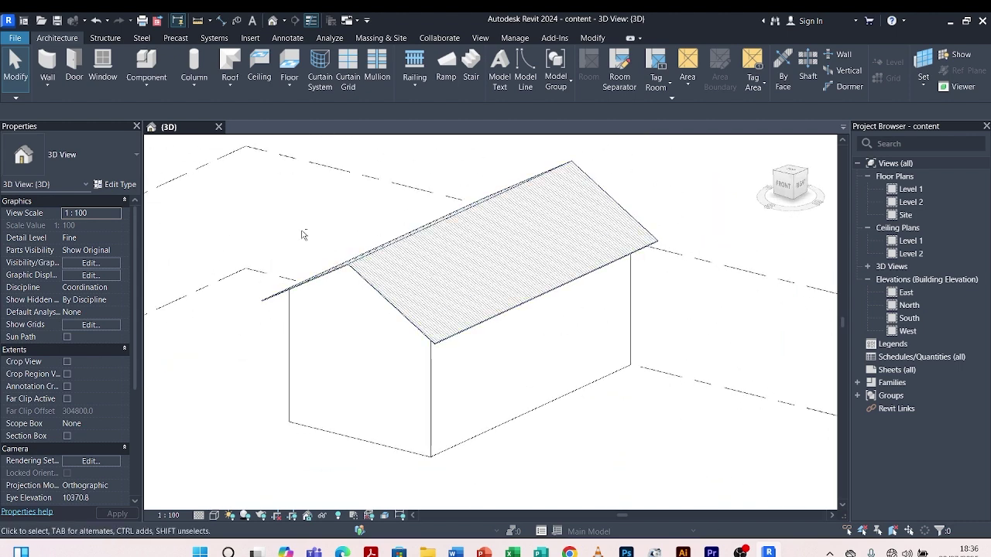
middle_click_drag(303, 232, 376, 247, "shift")
scroll(445, 307, "down", 1)
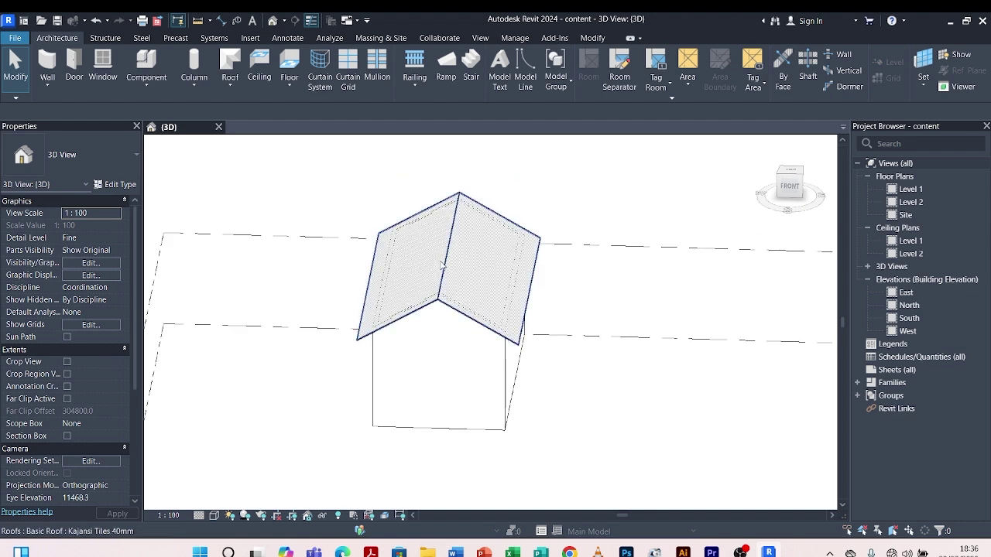
scroll(542, 255, "up", 2)
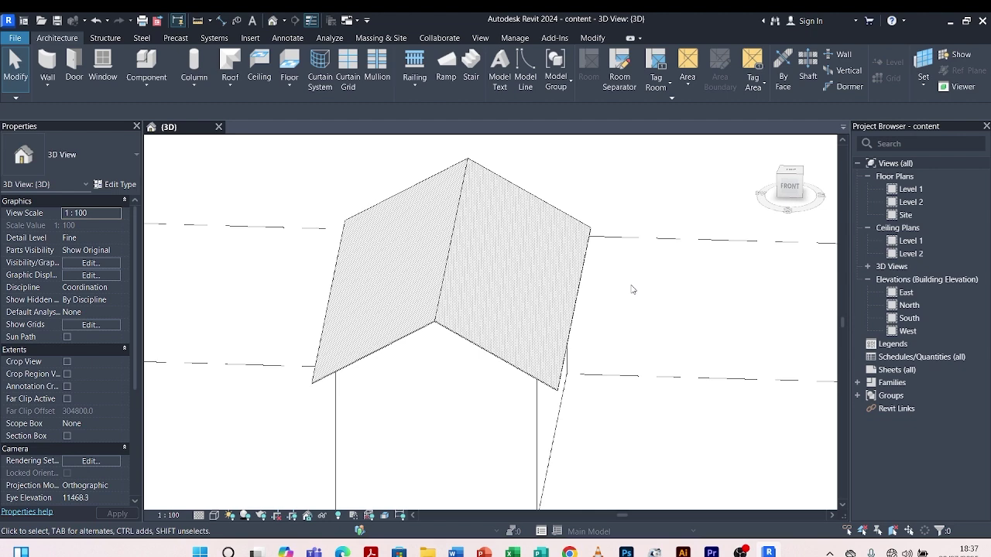
middle_click_drag(648, 292, 655, 248, "shift")
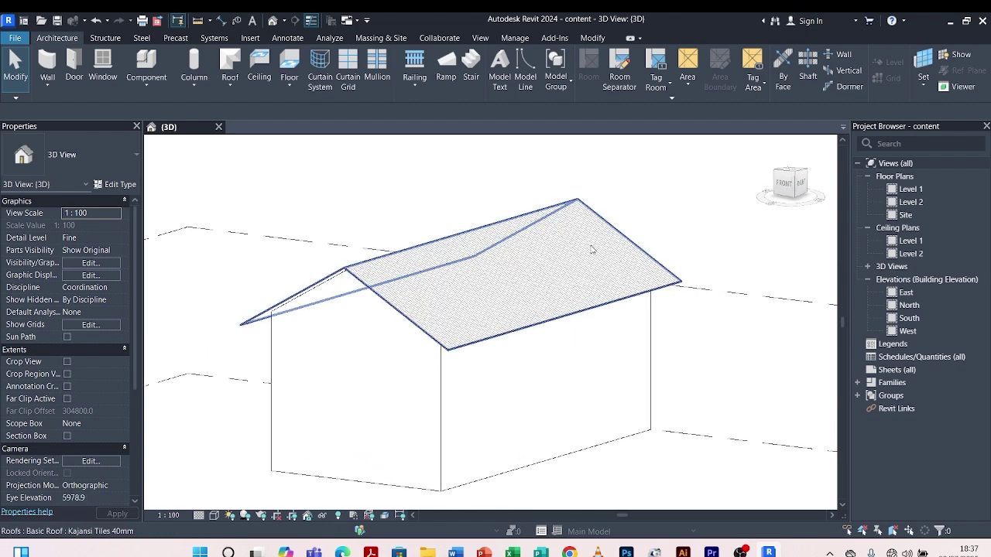
Step: Load the Clay tile.rfa family (Rectangle type) as a component into the project
left_click(144, 66)
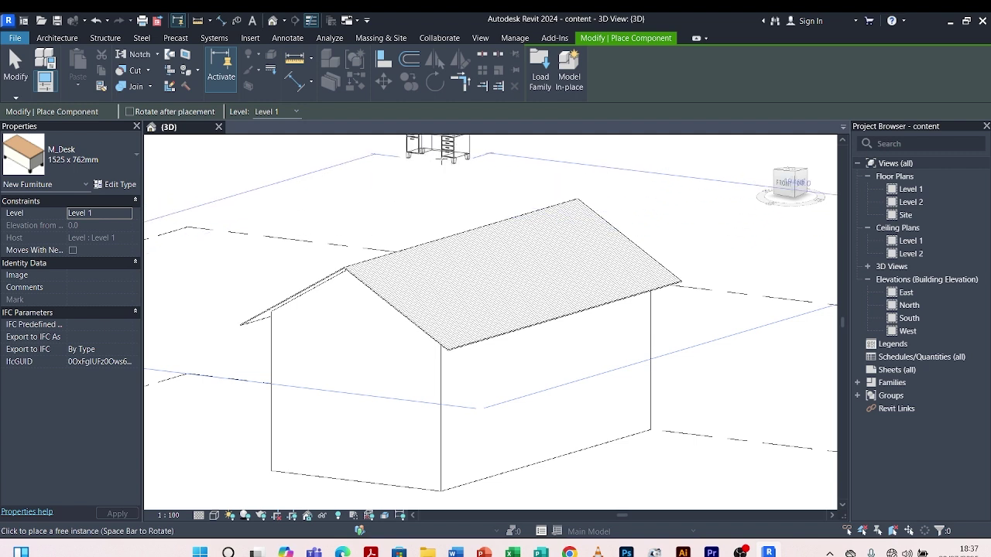
left_click(540, 68)
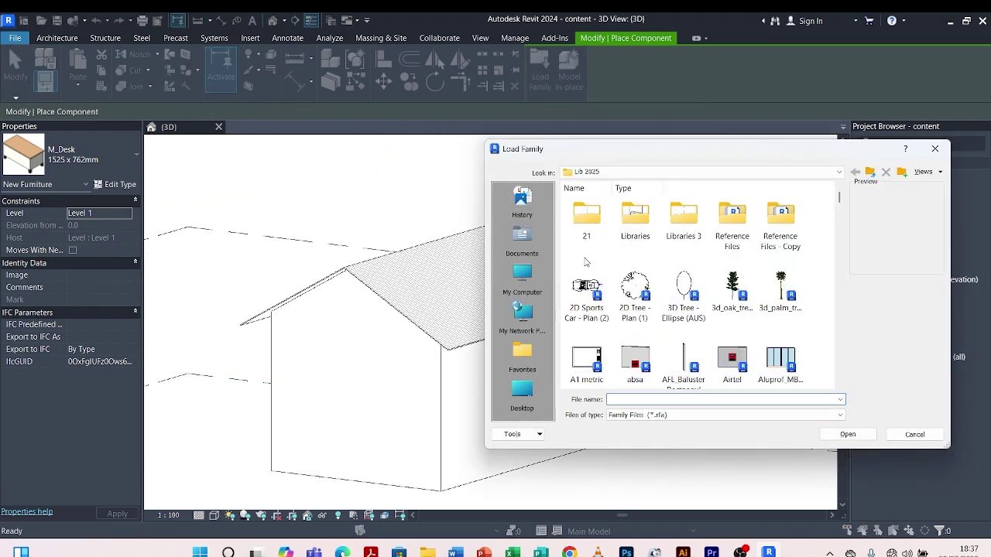
mouse_move(646, 205)
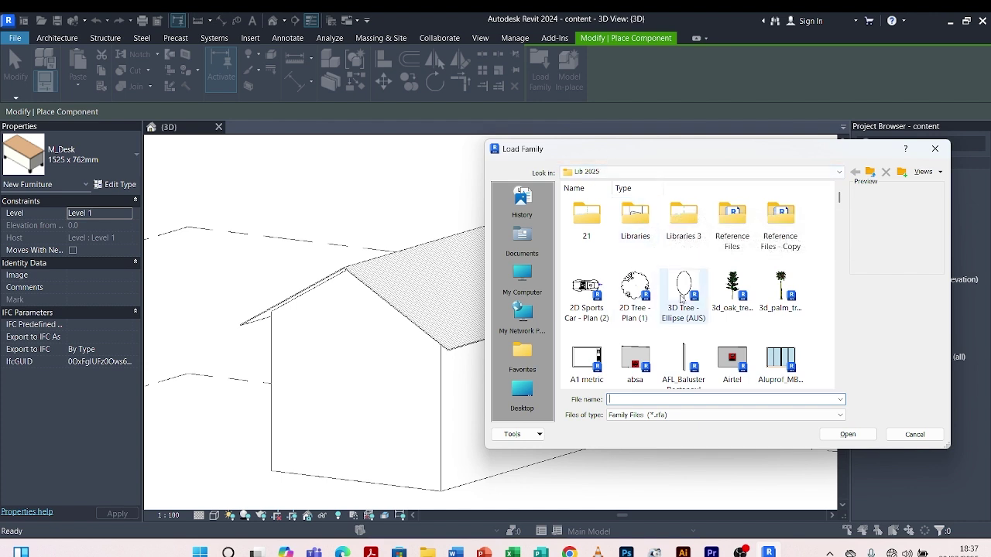
mouse_move(681, 300)
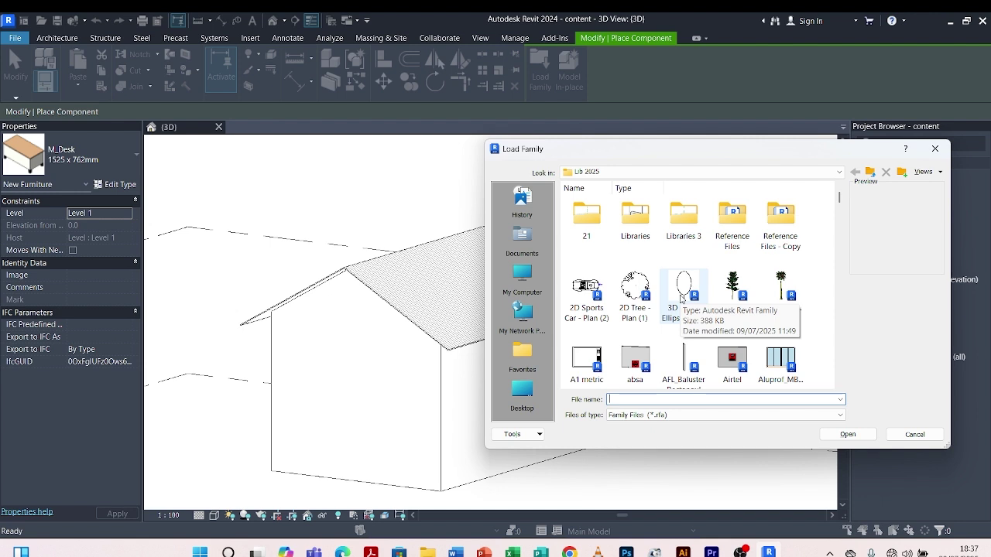
scroll(673, 250, "down", 5)
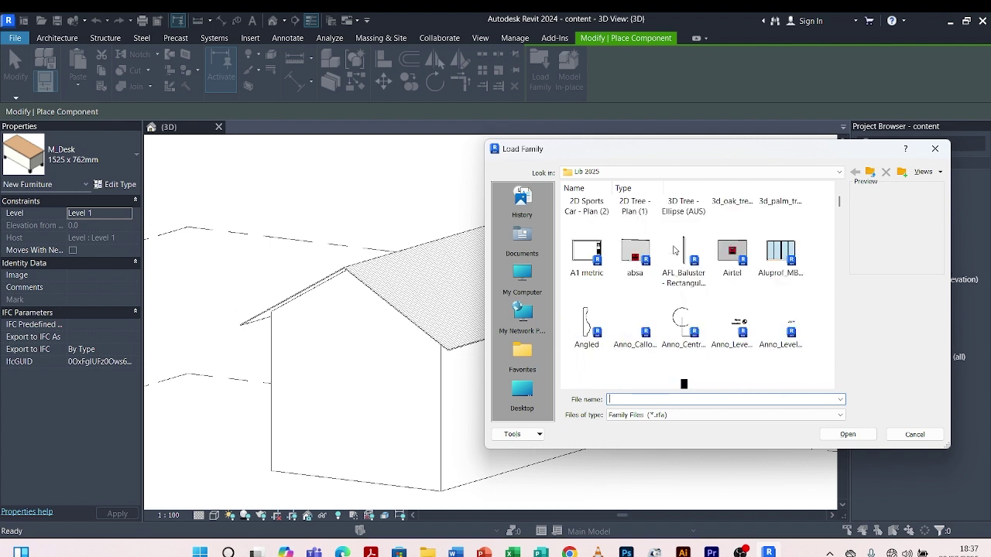
scroll(673, 250, "down", 3)
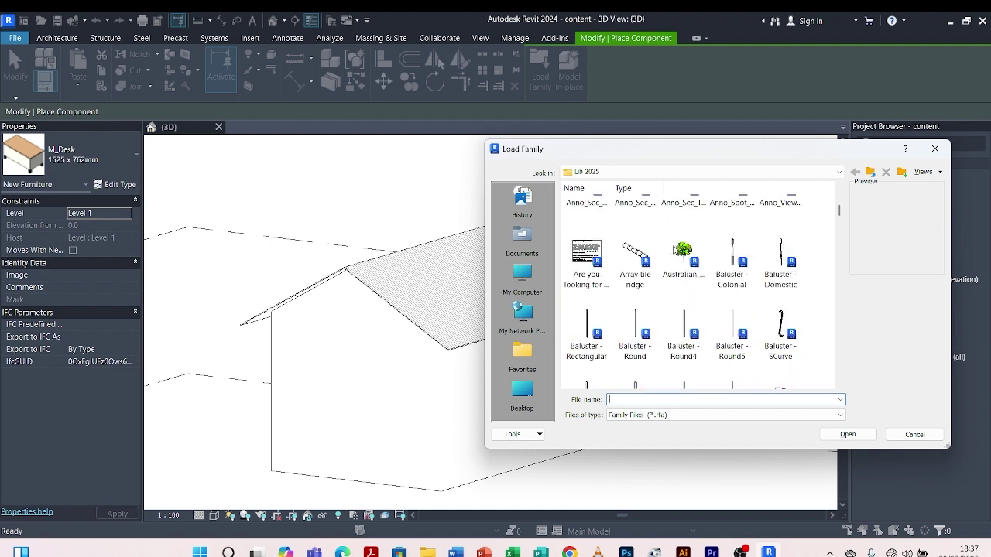
scroll(674, 250, "down", 2)
scroll(673, 250, "down", 6)
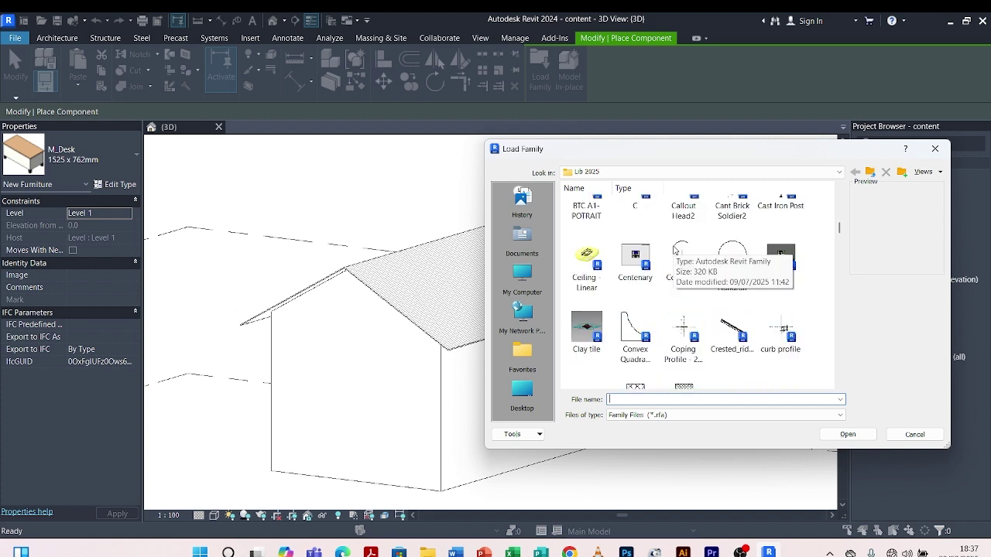
left_click(588, 328)
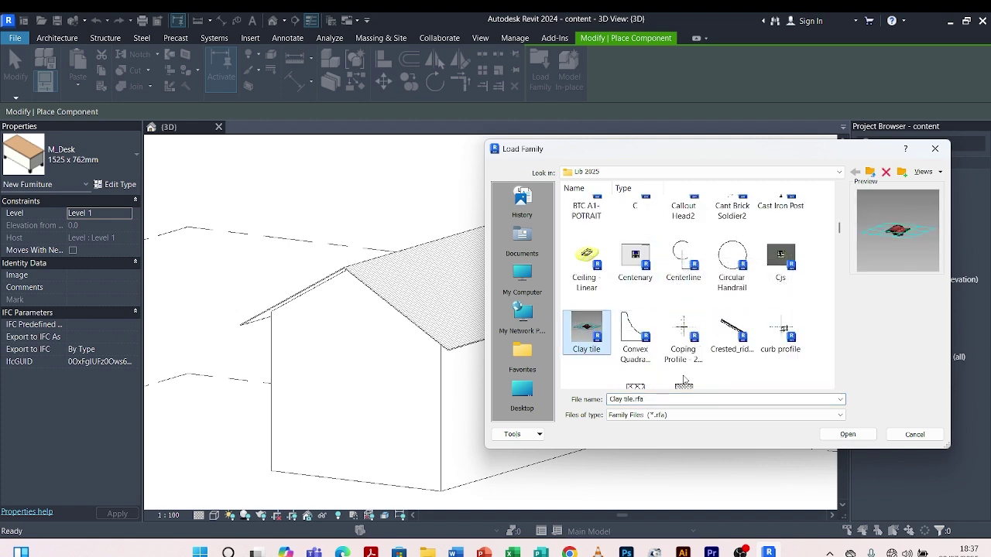
left_click(847, 434)
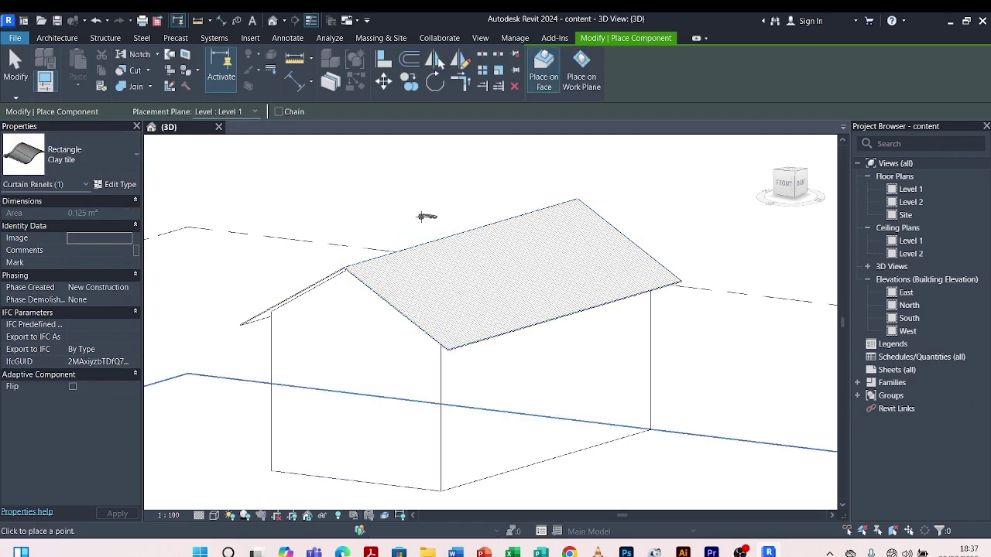
scroll(426, 214, "up", 6)
scroll(467, 224, "down", 3)
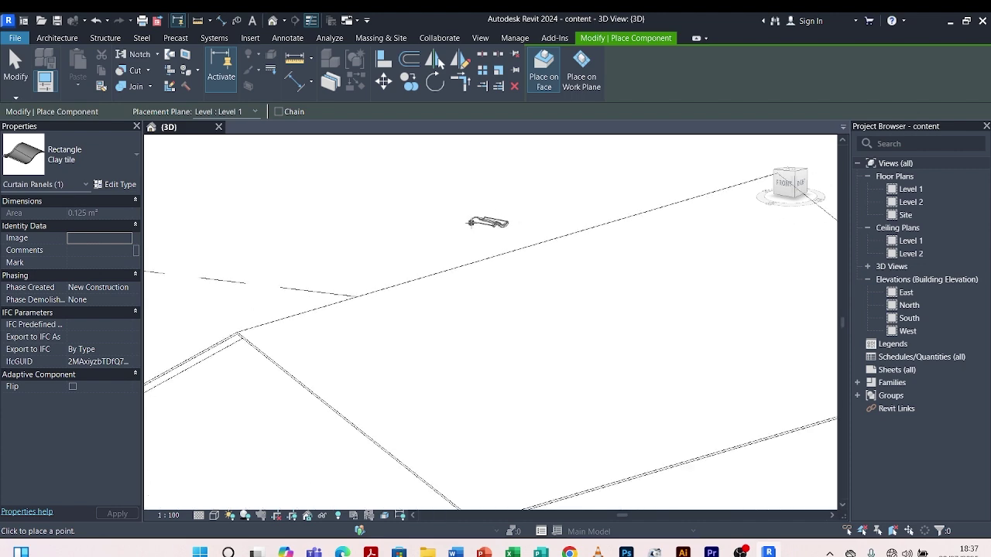
scroll(465, 271, "down", 3)
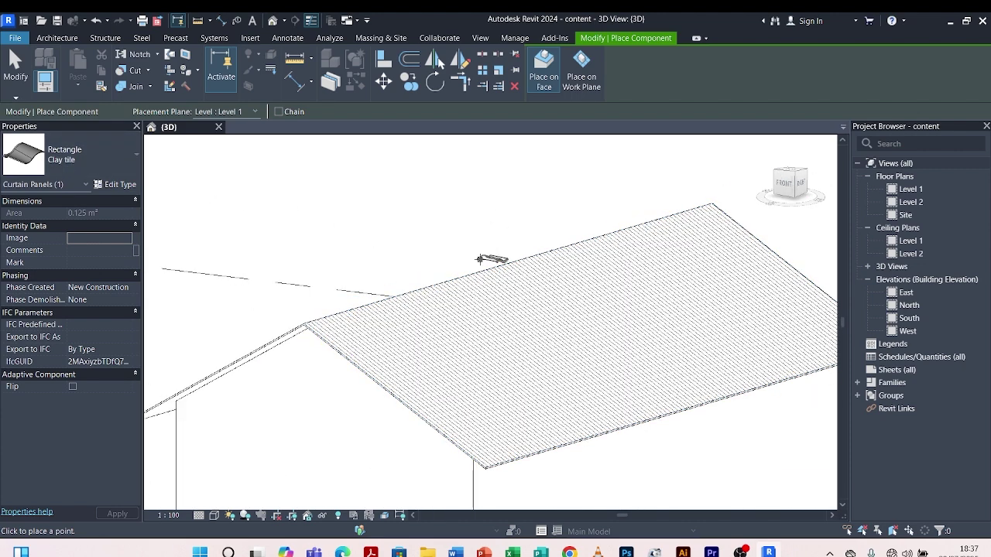
Step: Cancel the pending Clay tile placement without placing a tile
key("Escape")
key("Escape")
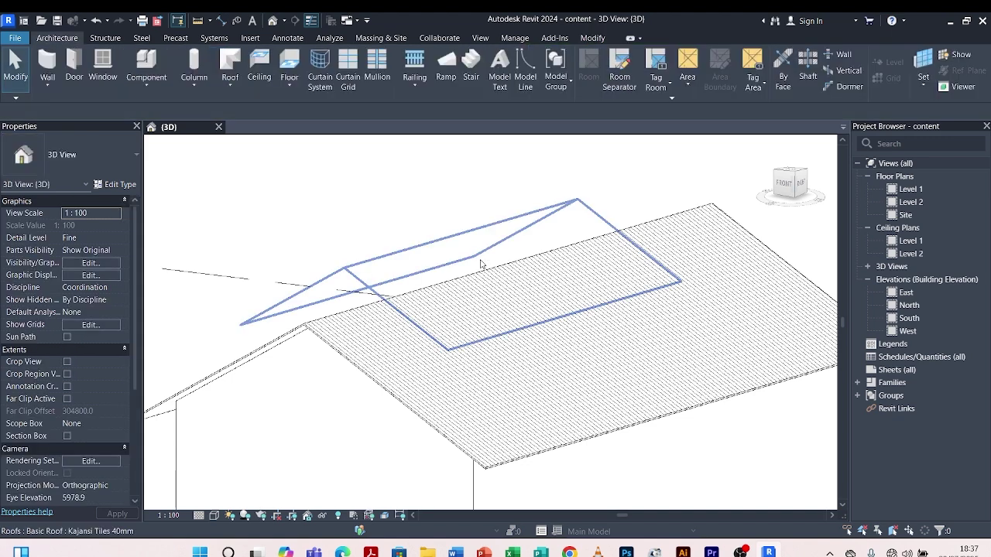
scroll(479, 262, "down", 4)
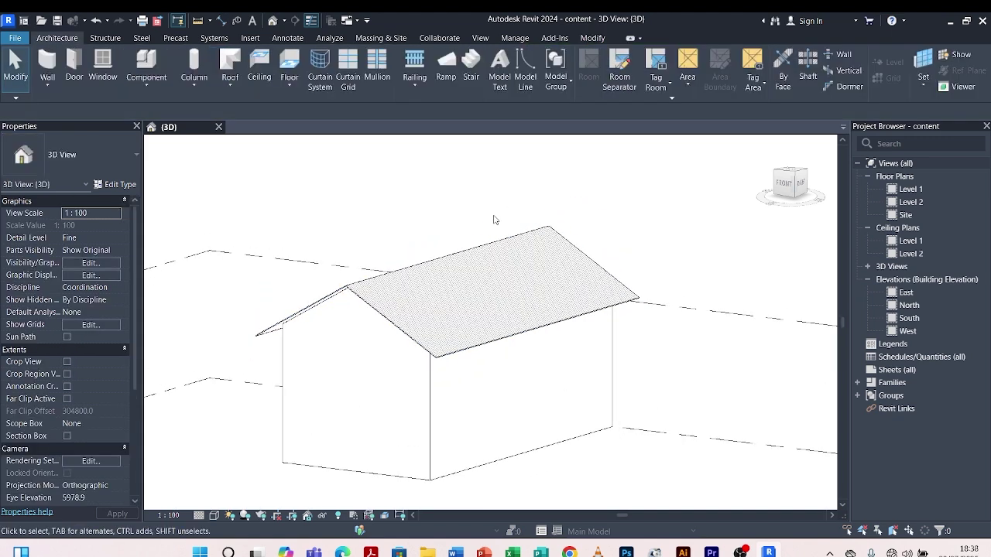
scroll(478, 239, "up", 2)
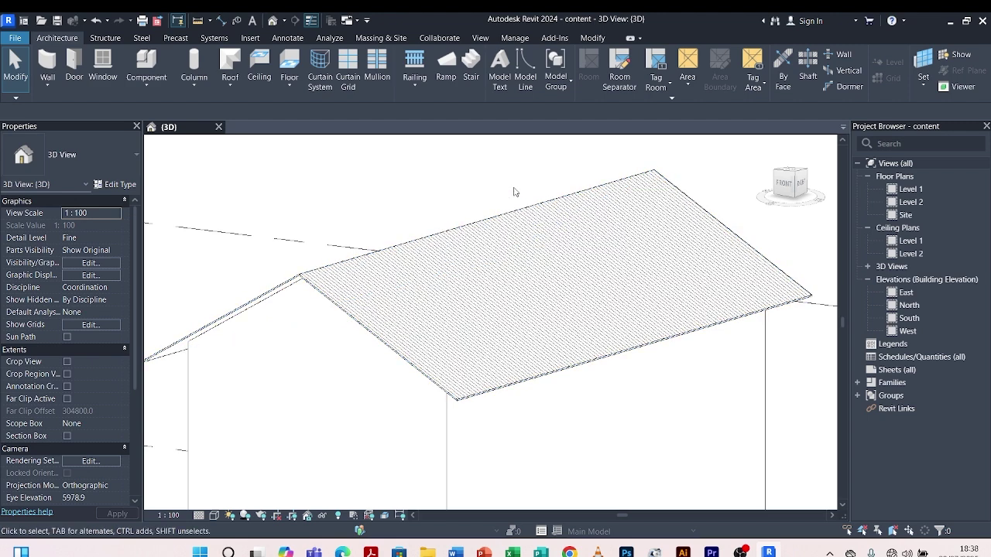
scroll(516, 192, "down", 1)
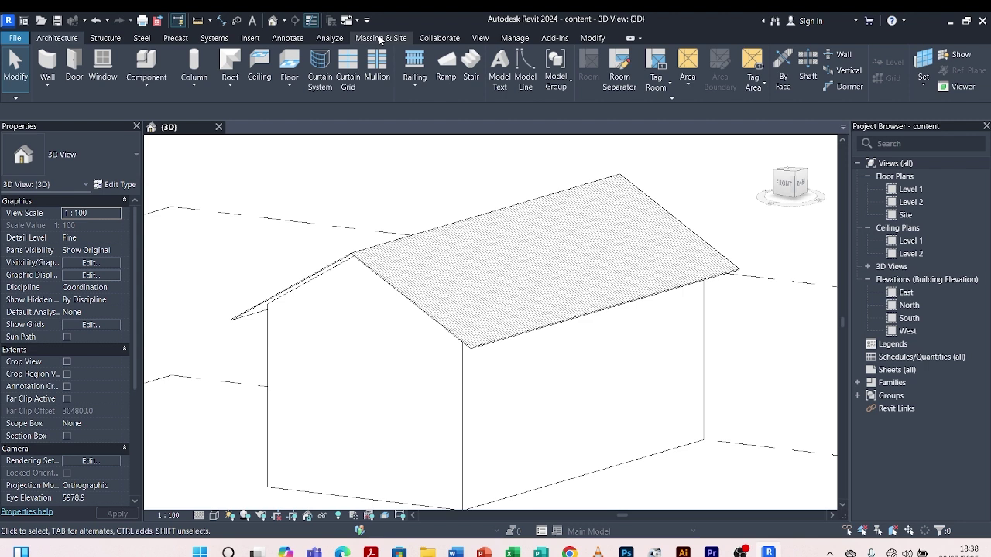
Step: Set the mass display to Show Mass by View Settings on the Massing & Site tab
left_click(380, 39)
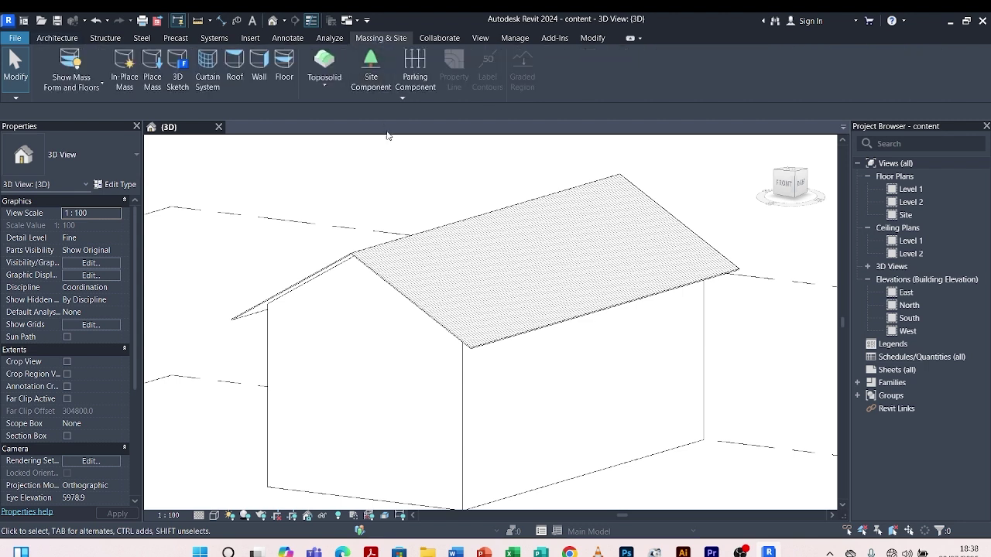
scroll(402, 186, "down", 2)
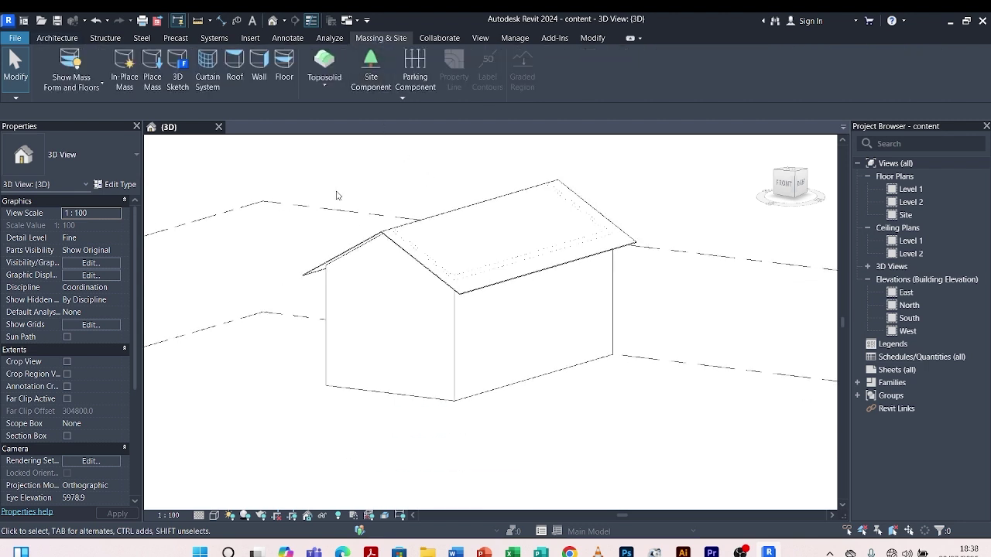
left_click(97, 81)
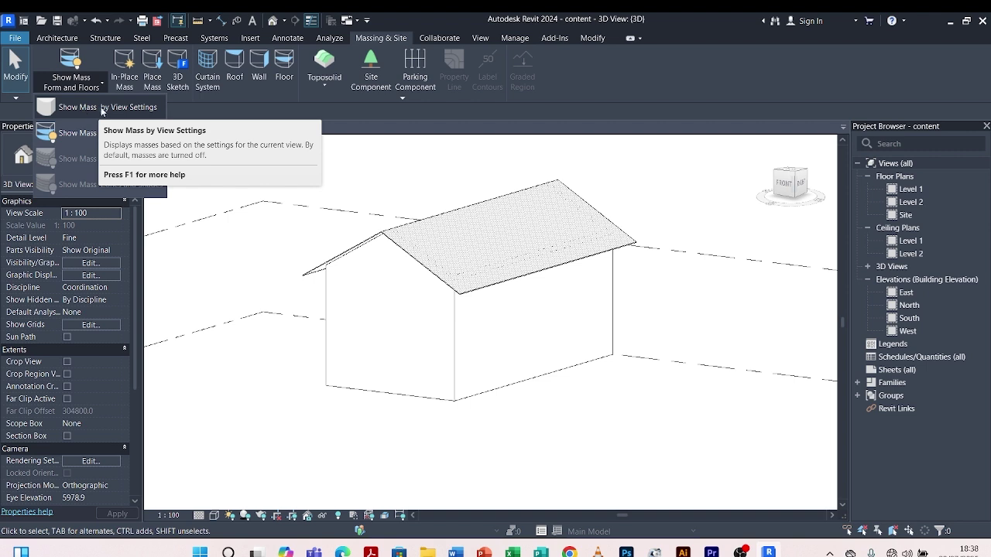
left_click(103, 107)
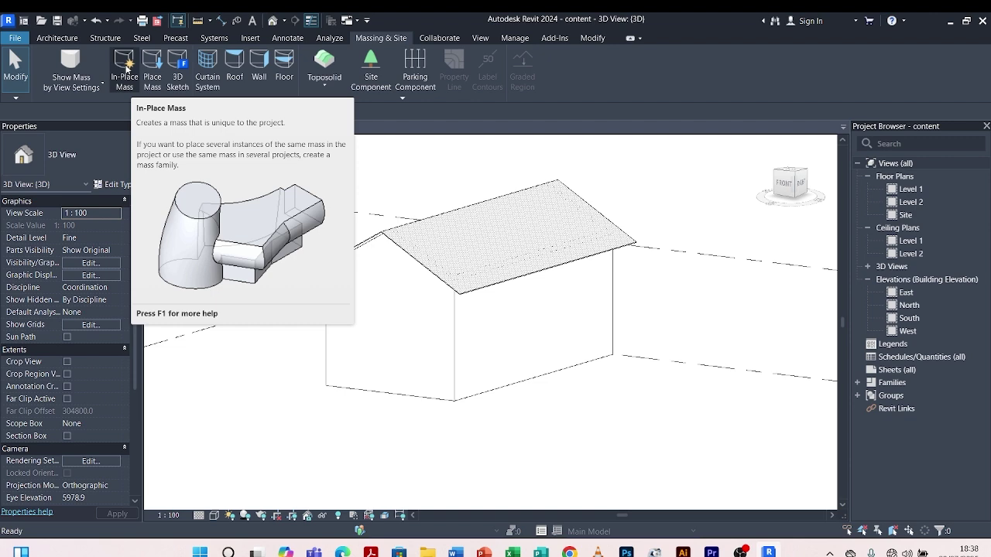
Step: Create an in-place mass named Mass 1, dismissing the show-mass notice
left_click(125, 69)
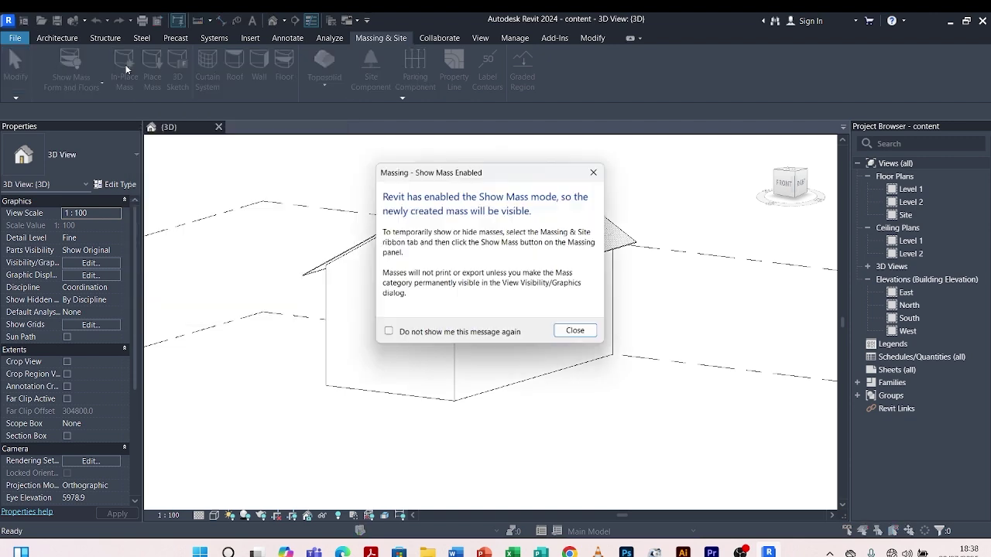
left_click(594, 168)
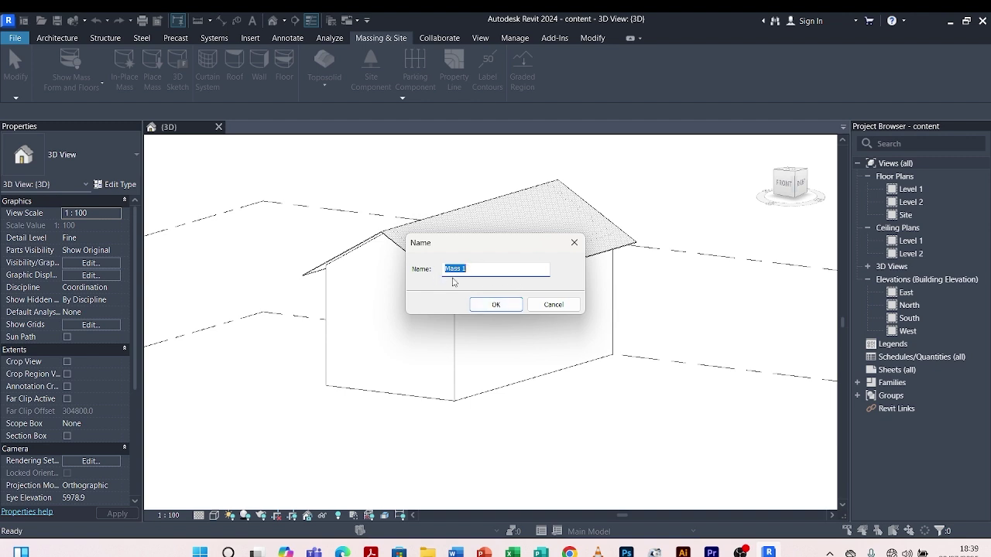
left_click(490, 305)
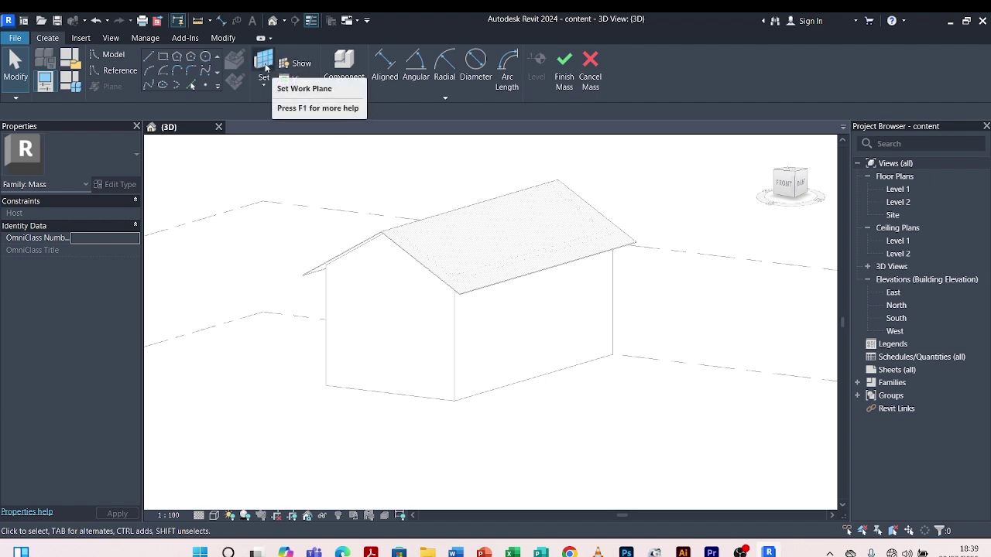
Step: Set Mass 1's work plane to the house's roof slope instead of Level 1
left_click(263, 70)
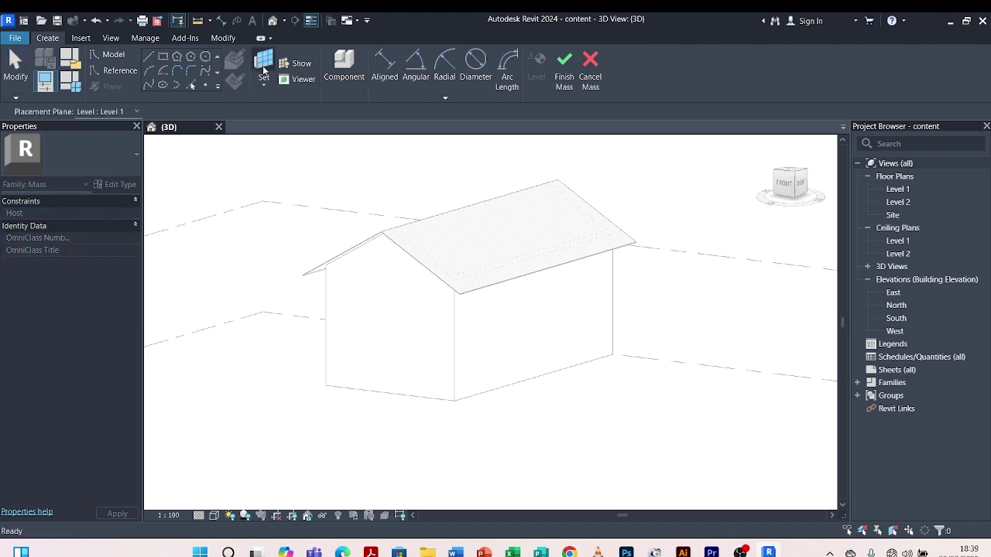
scroll(443, 271, "up", 1)
scroll(443, 271, "up", 6)
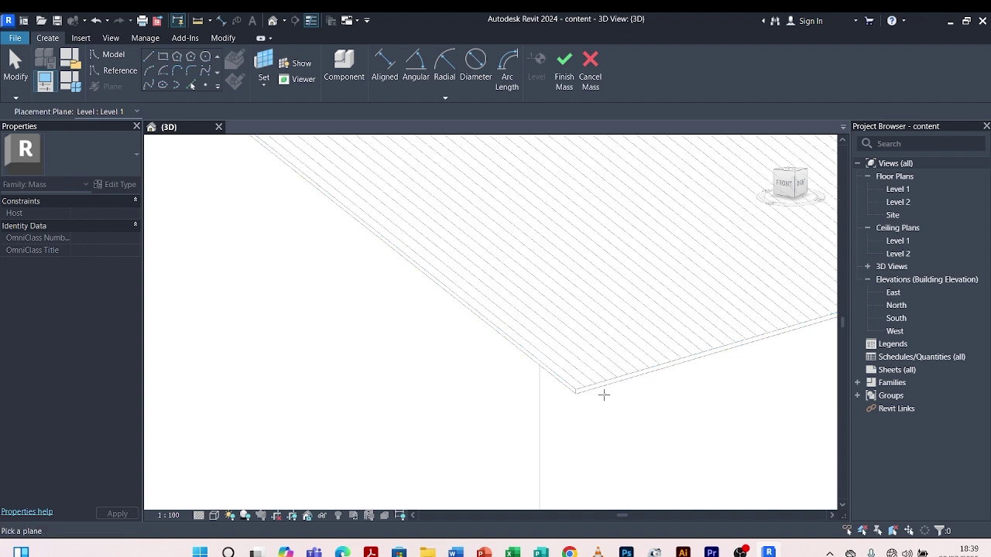
scroll(666, 398, "up", 3)
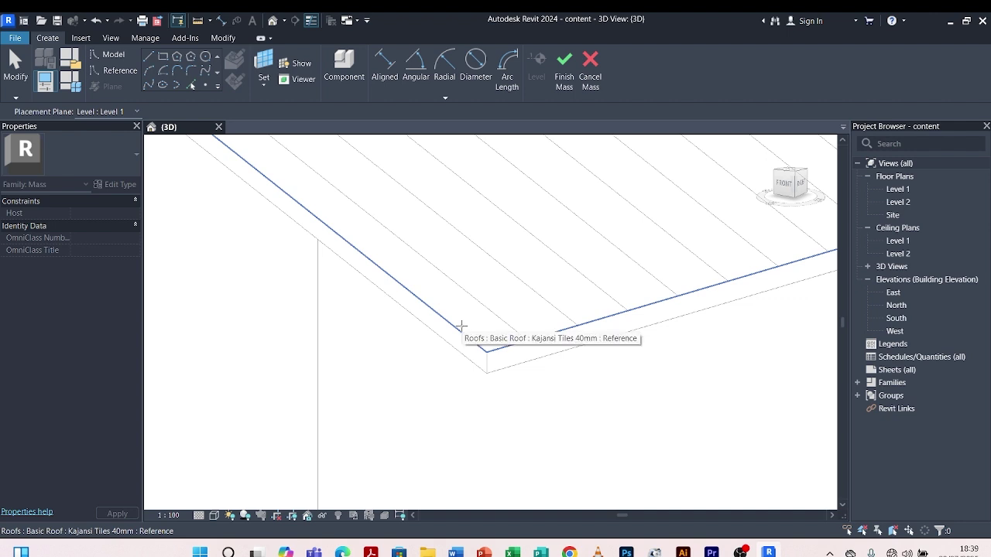
left_click(461, 326)
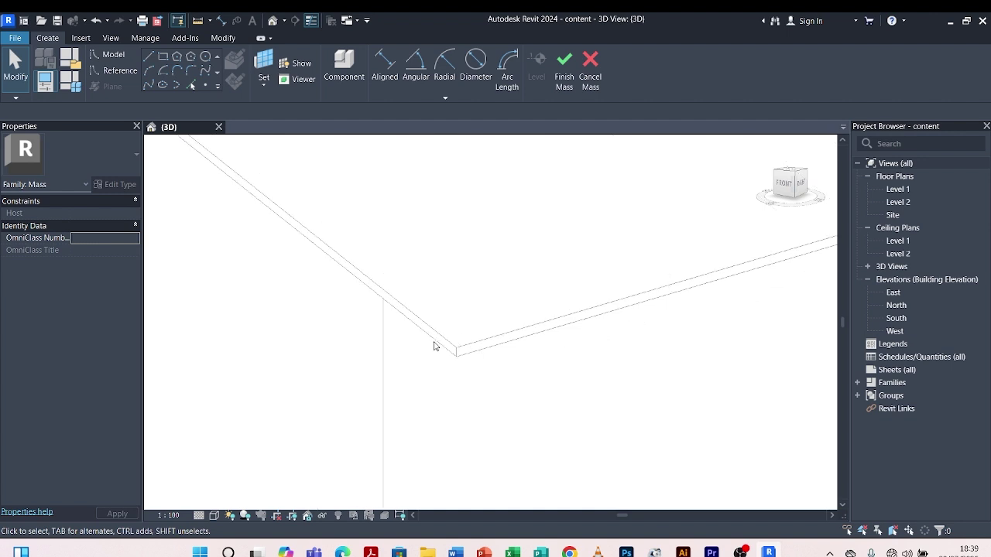
Step: Pick the right and upper-left roof edges as mass model lines
left_click(190, 84)
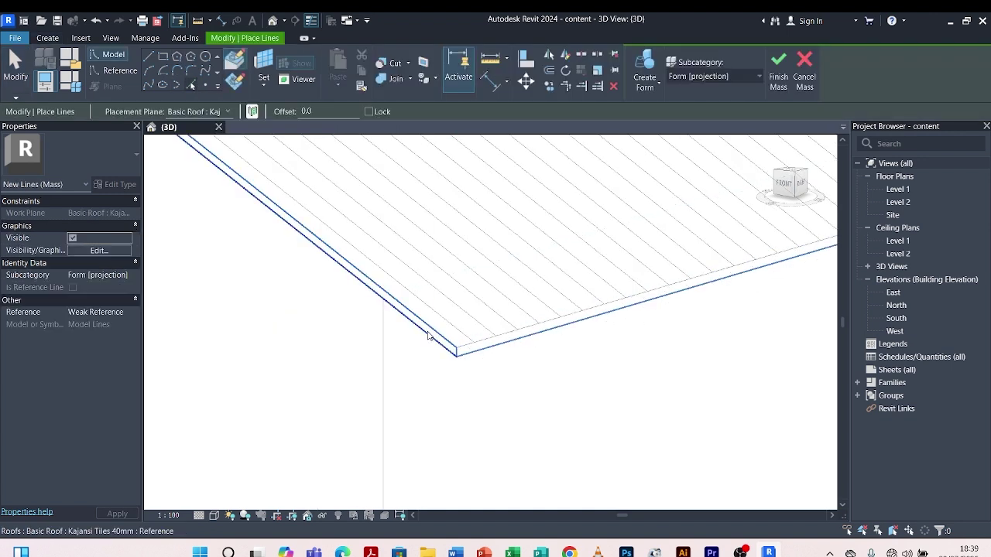
scroll(449, 343, "up", 3)
scroll(451, 345, "up", 4)
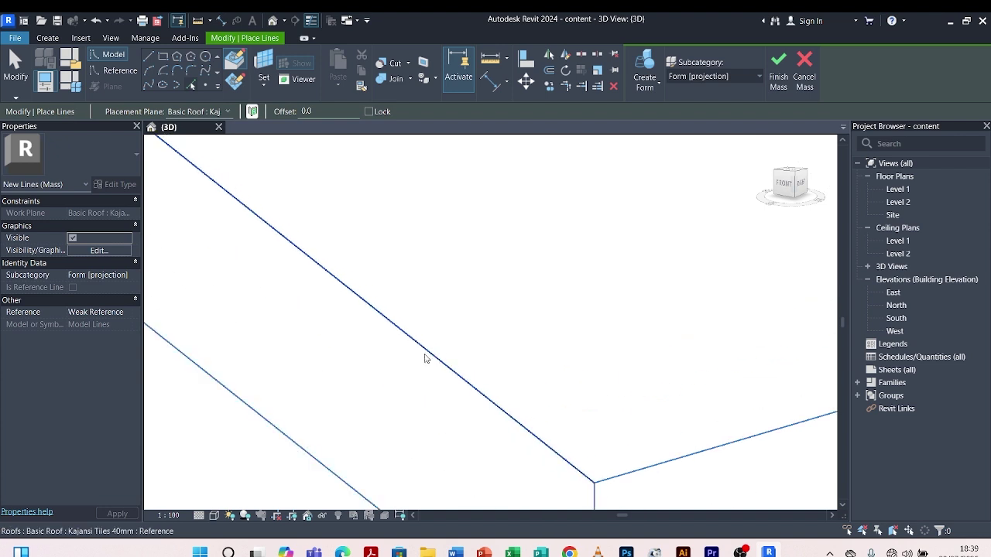
scroll(422, 345, "down", 3)
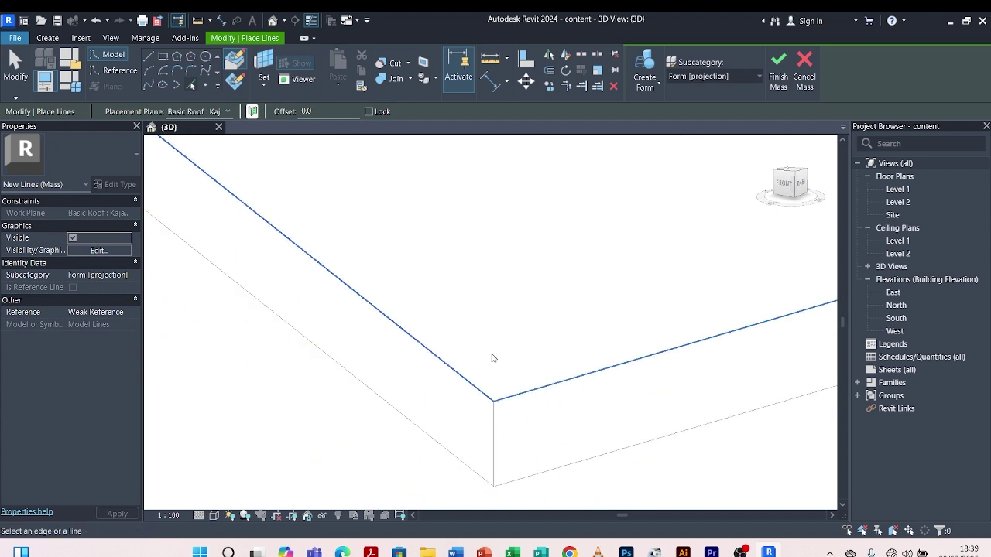
left_click(580, 376)
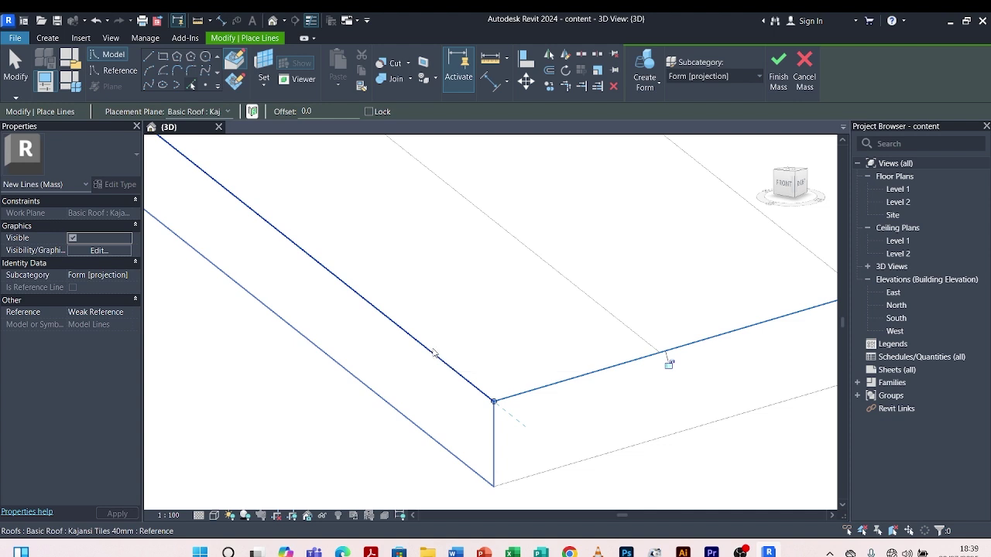
scroll(433, 355, "up", 5)
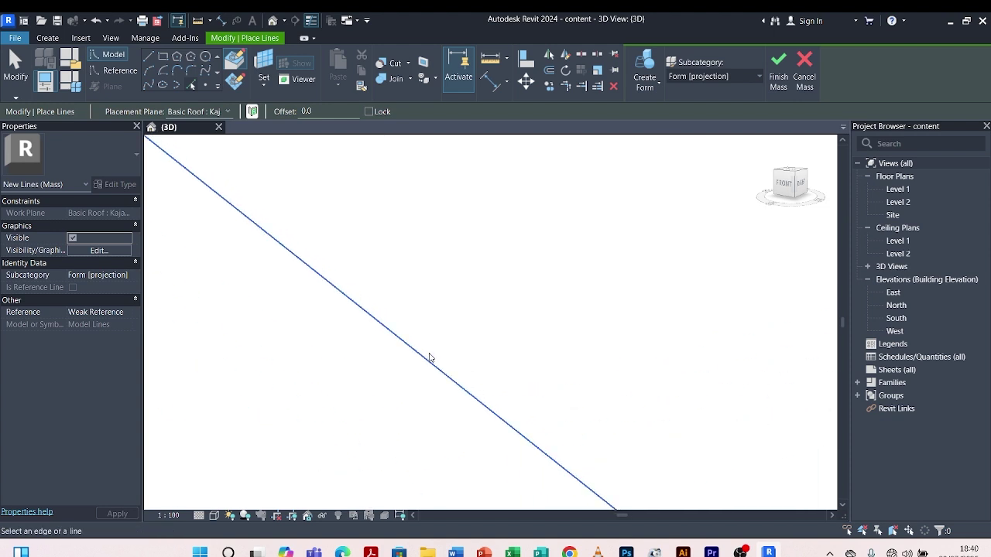
left_click(429, 359)
Step: Orbit and zoom around the house to bring the back roof slope into view
scroll(419, 329, "down", 8)
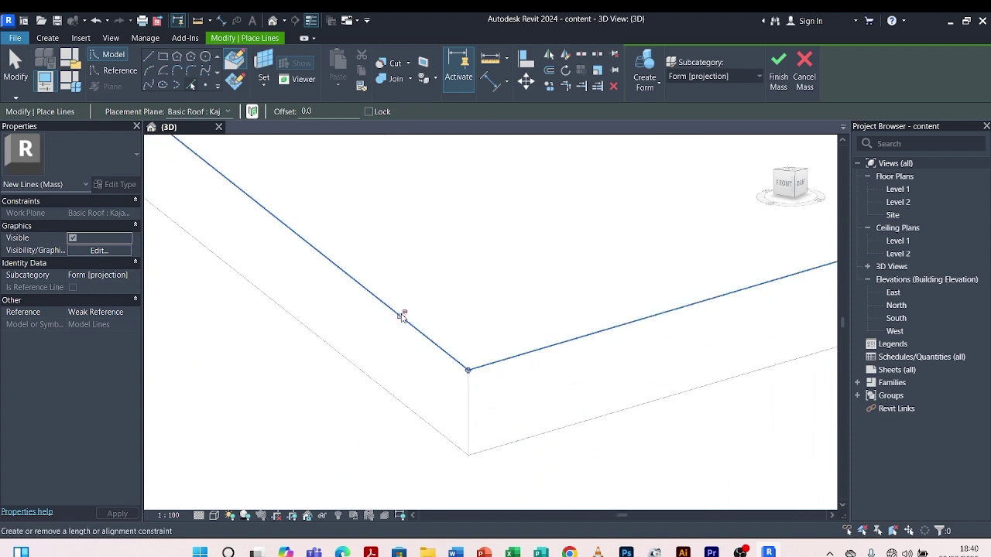
scroll(420, 334, "down", 5)
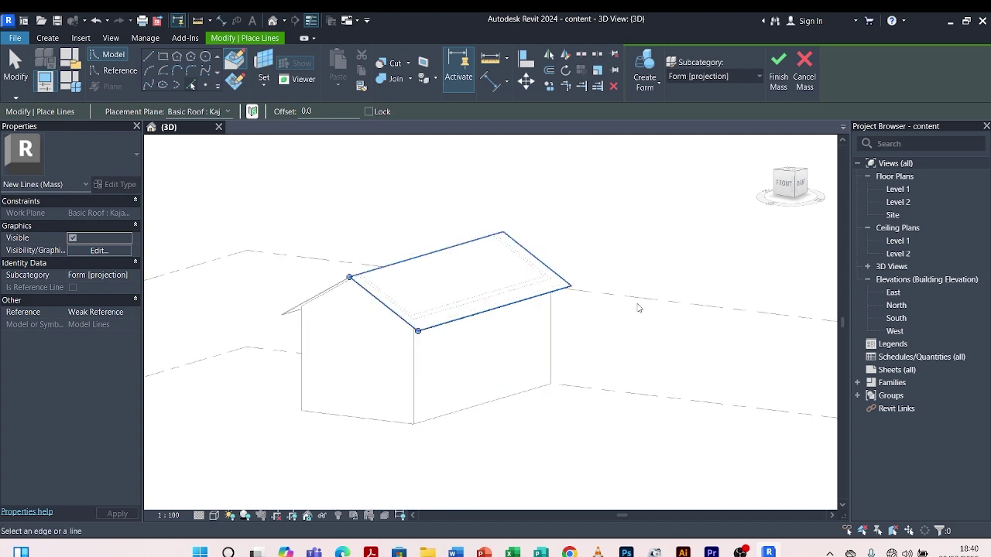
middle_click_drag(670, 236, 431, 291, "shift")
scroll(431, 291, "up", 10)
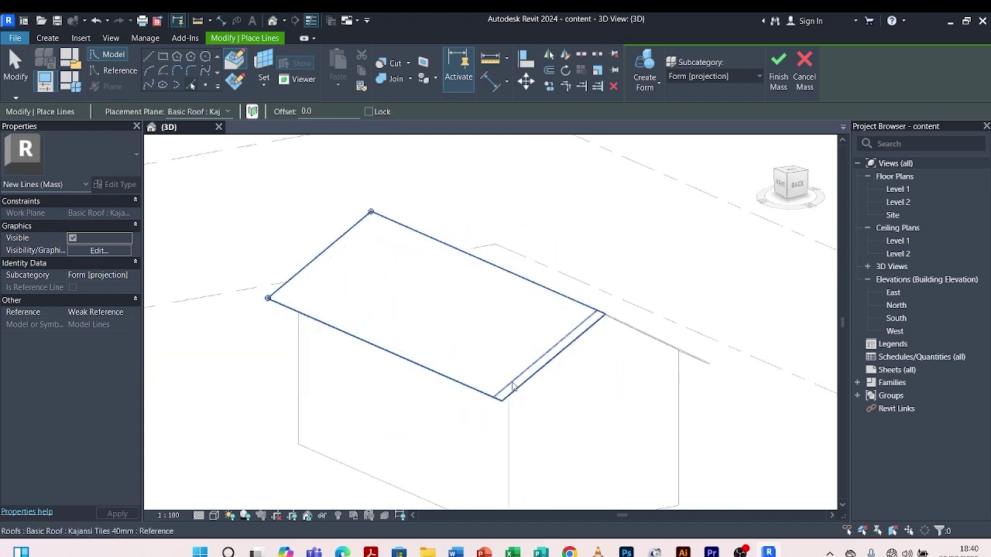
scroll(392, 314, "up", 4)
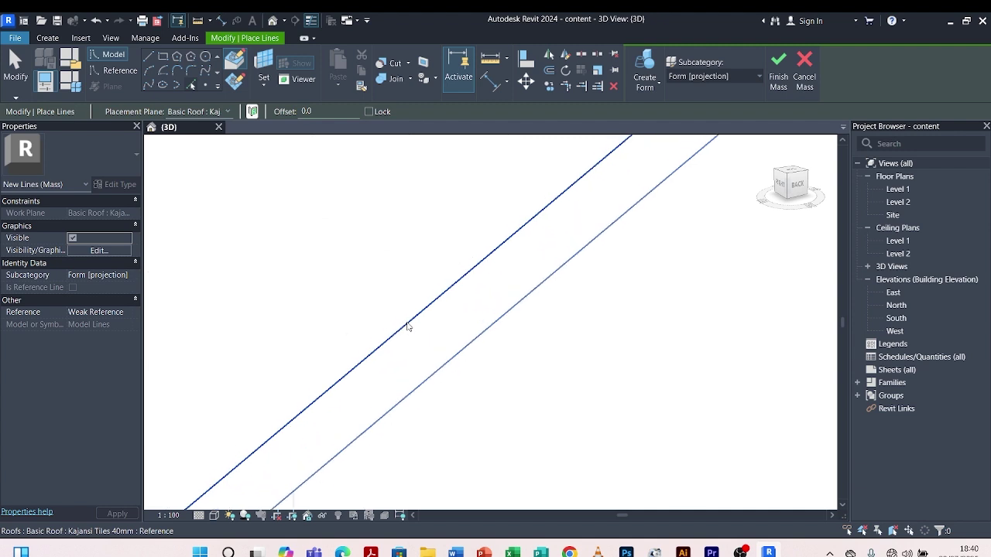
middle_click_drag(431, 305, 460, 280)
scroll(436, 287, "down", 4)
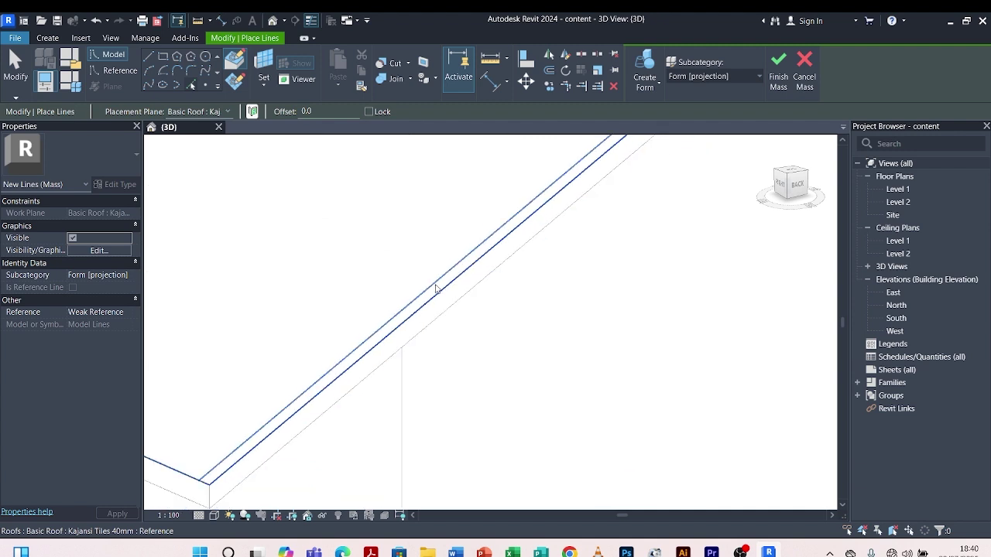
scroll(353, 349, "up", 4)
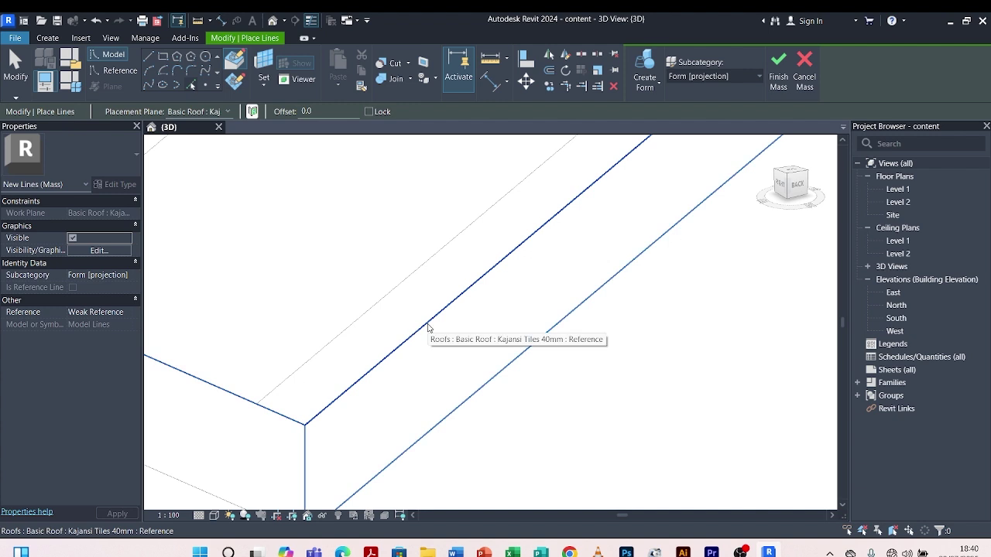
scroll(418, 333, "down", 3)
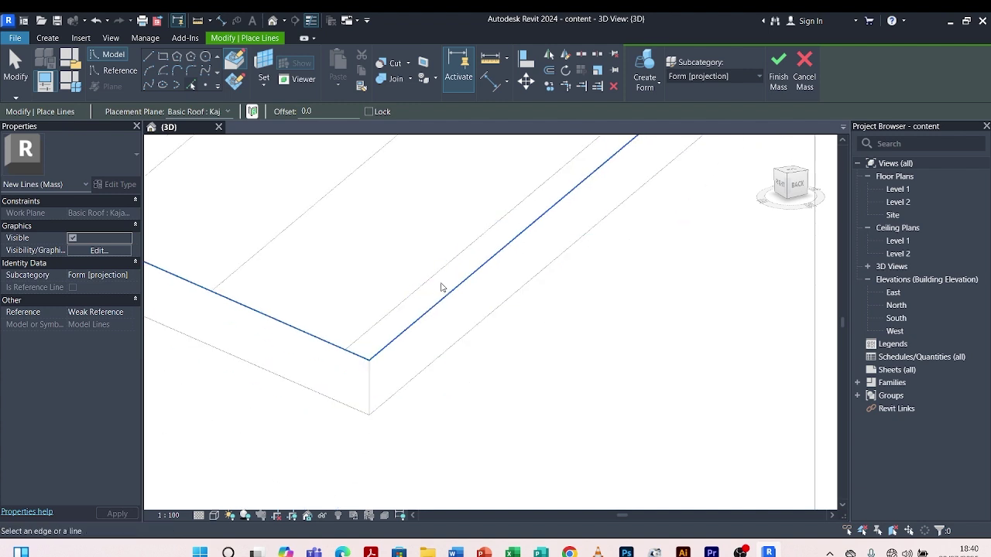
scroll(445, 301, "up", 2)
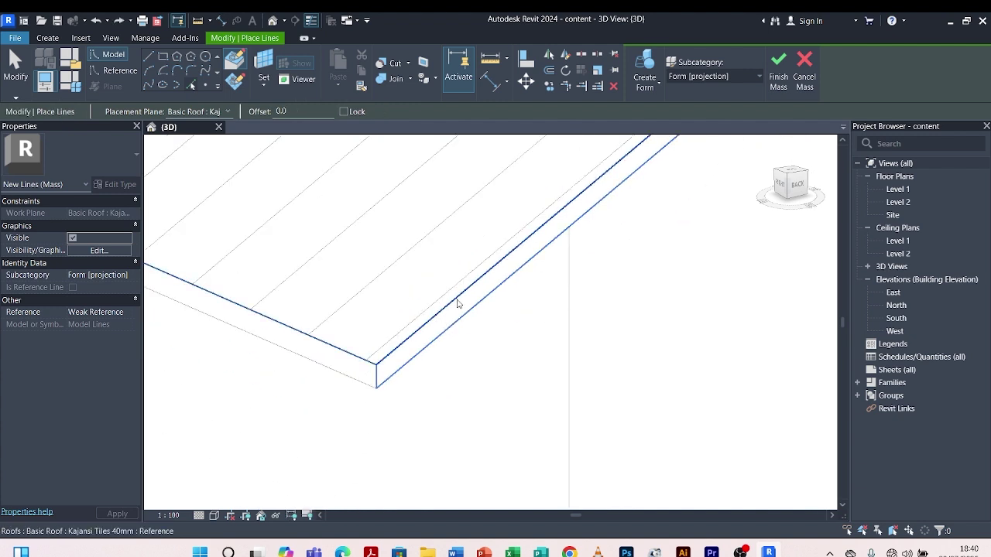
scroll(459, 383, "down", 5)
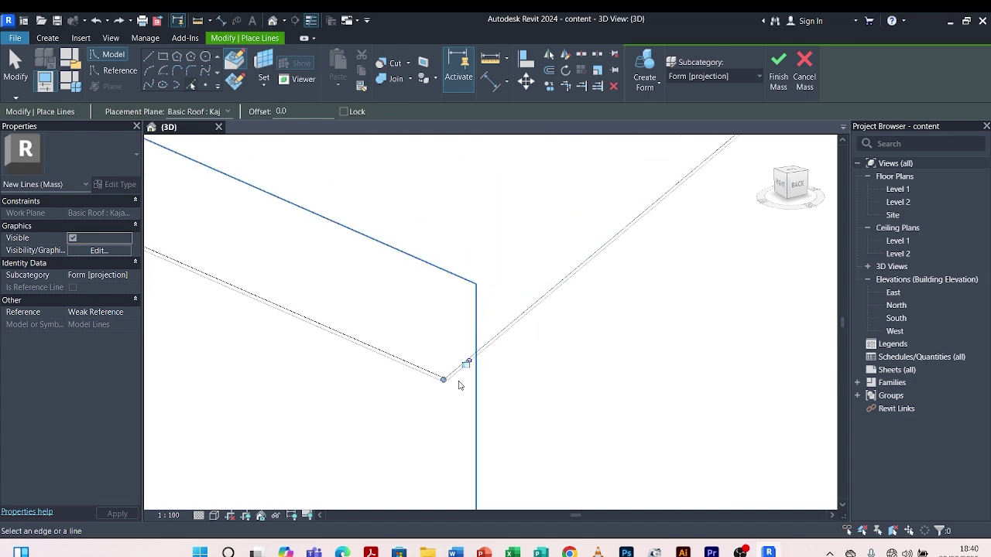
middle_click_drag(616, 282, 495, 403, "shift")
scroll(573, 316, "up", 4)
middle_click_drag(573, 315, 507, 363, "shift")
scroll(506, 387, "down", 2)
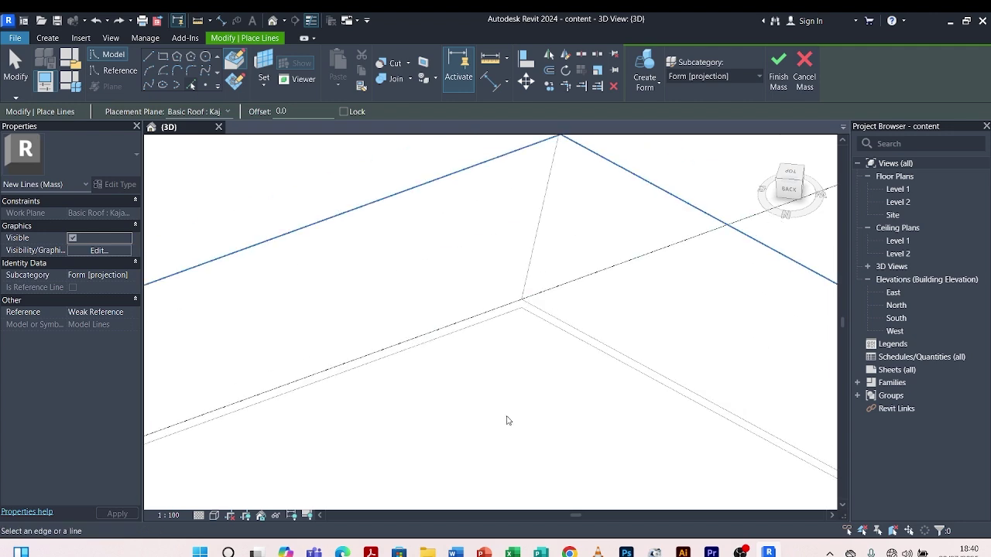
scroll(516, 383, "up", 4)
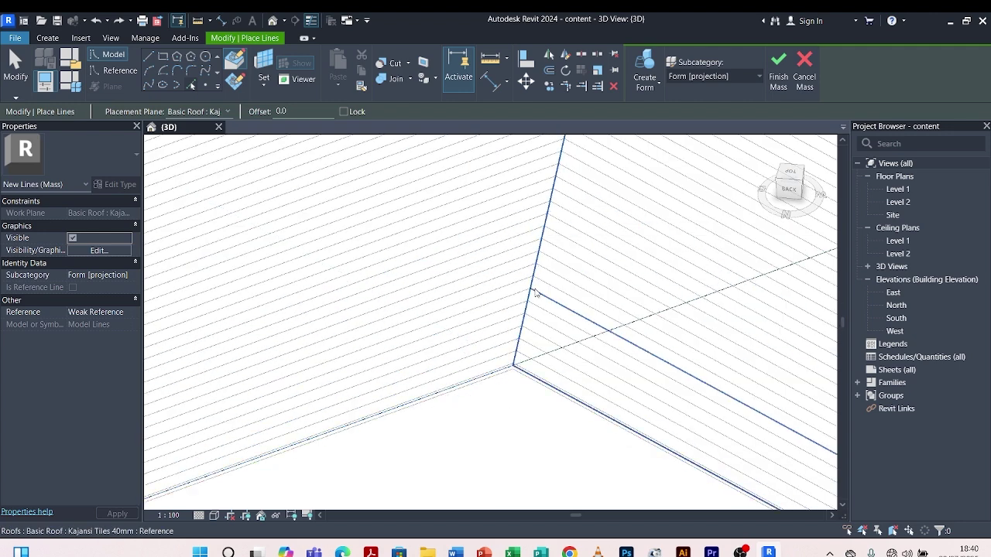
Step: Set the Pick Lines offset to 50 and reframe the other roof slope
left_click(306, 114)
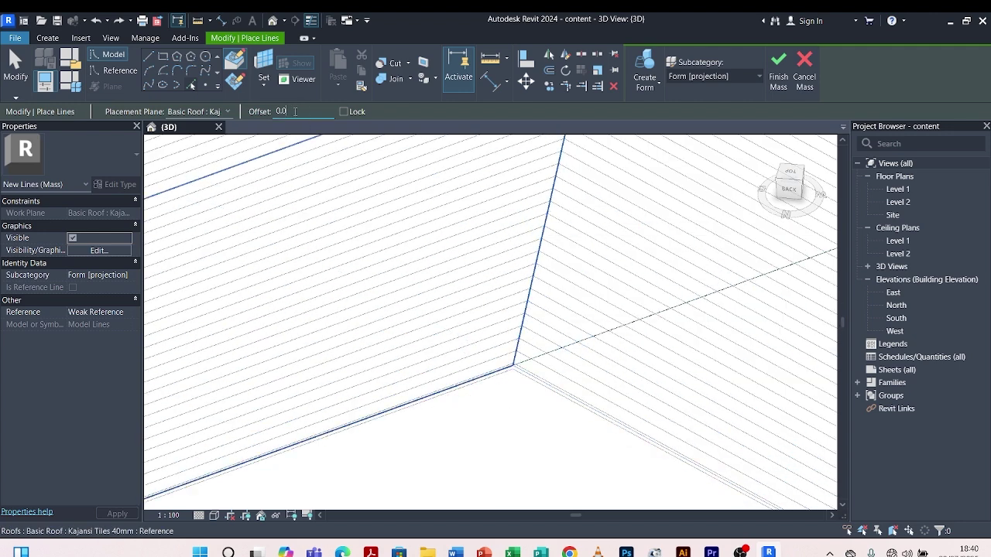
type("50")
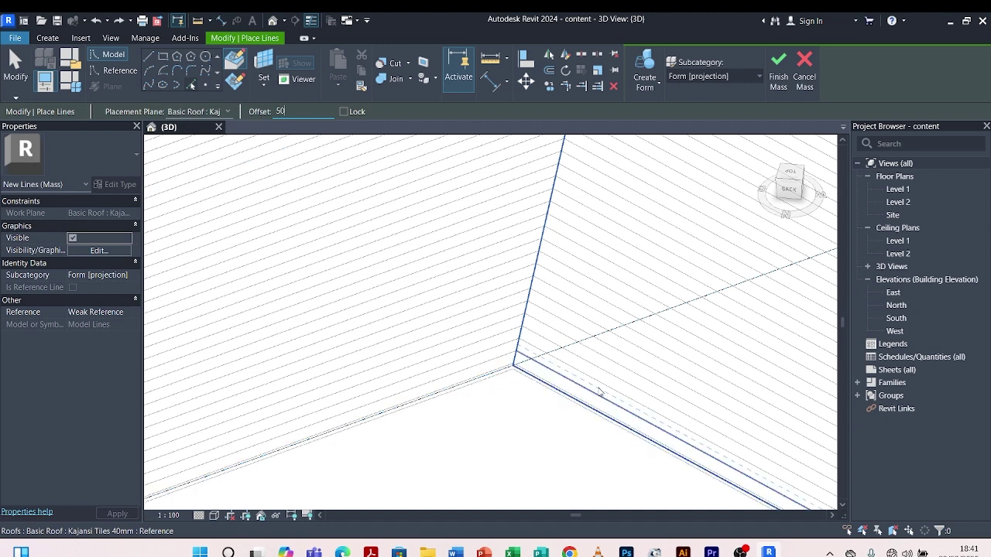
scroll(531, 282, "up", 2)
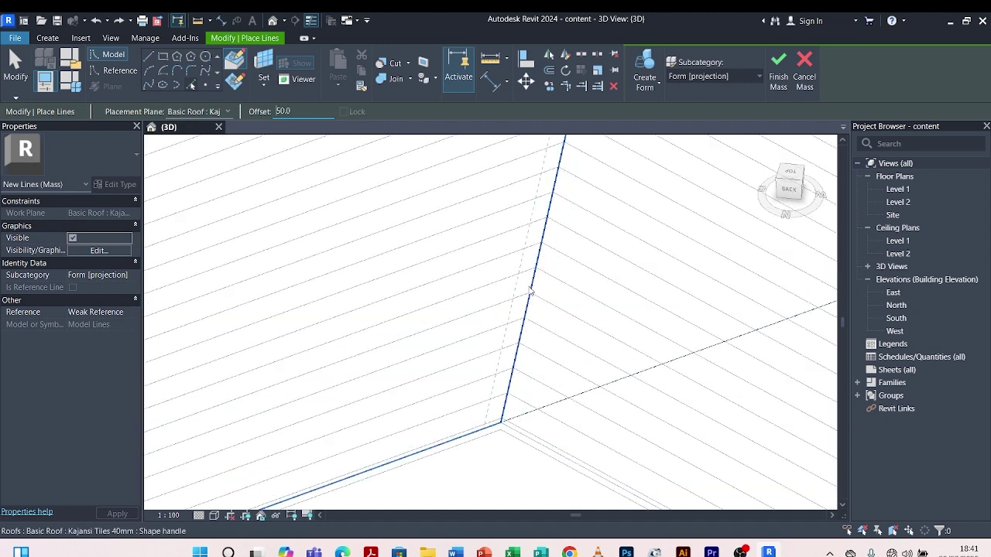
scroll(571, 277, "down", 3)
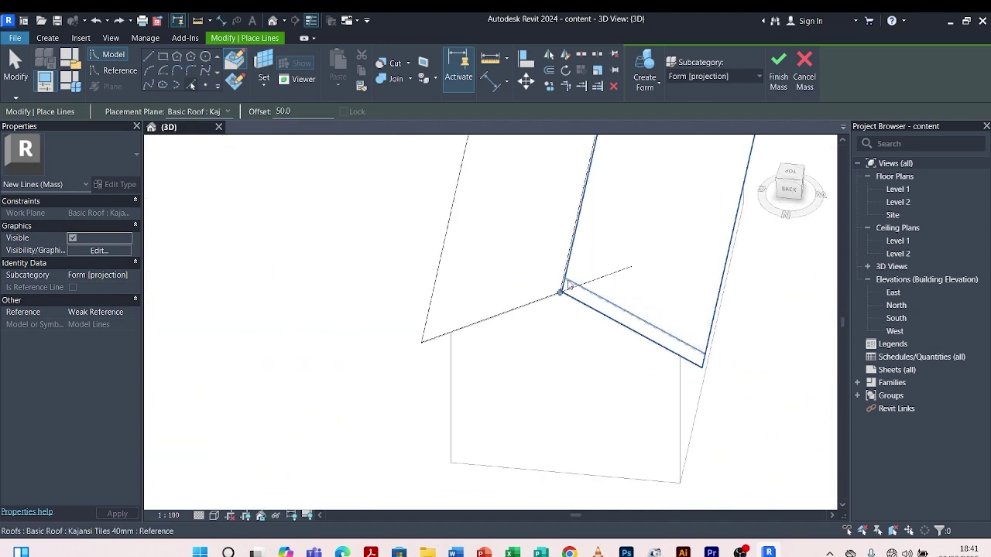
middle_click_drag(571, 277, 467, 405, "shift")
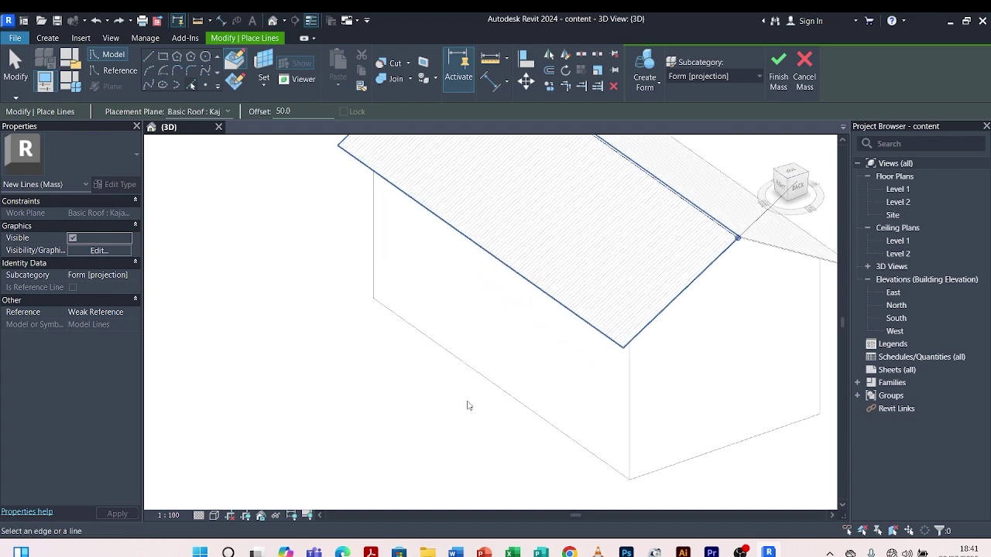
Step: Trim the two offset roof lines to meet at the slope corner, viewed from the front-right
left_click(567, 86)
scroll(522, 310, "down", 4)
scroll(668, 284, "up", 6)
left_click(664, 282)
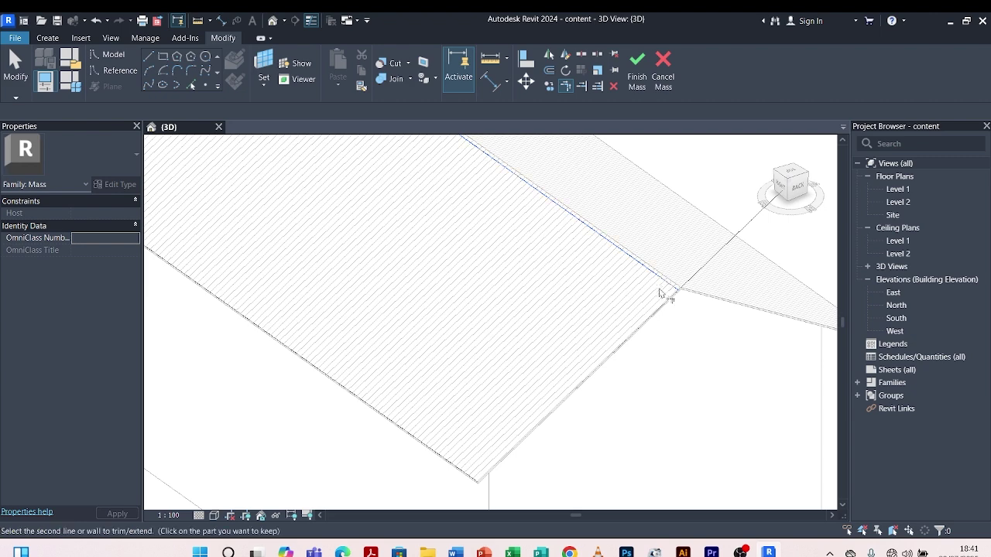
left_click(664, 300)
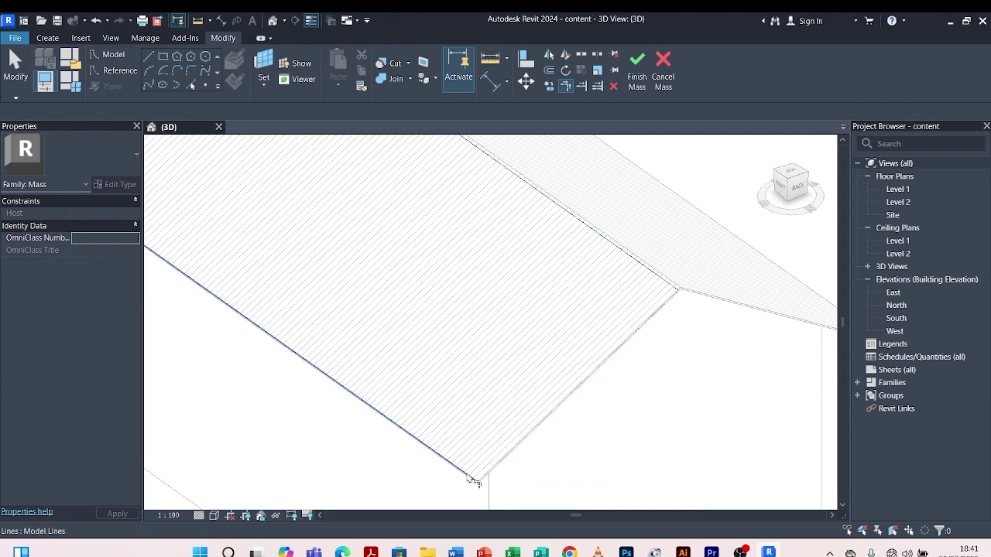
scroll(472, 480, "up", 4)
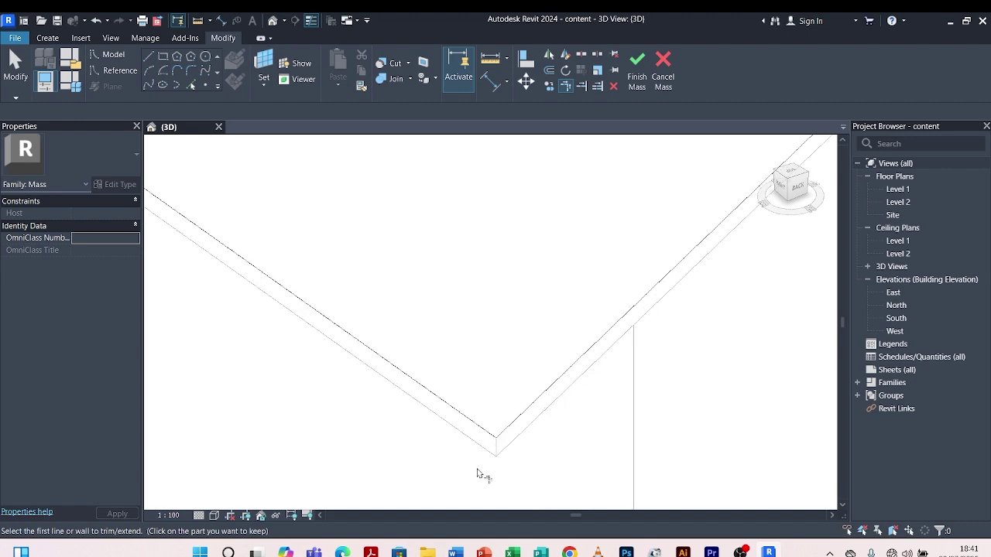
scroll(542, 418, "down", 6)
middle_click_drag(358, 400, 501, 364, "shift")
scroll(503, 366, "up", 6)
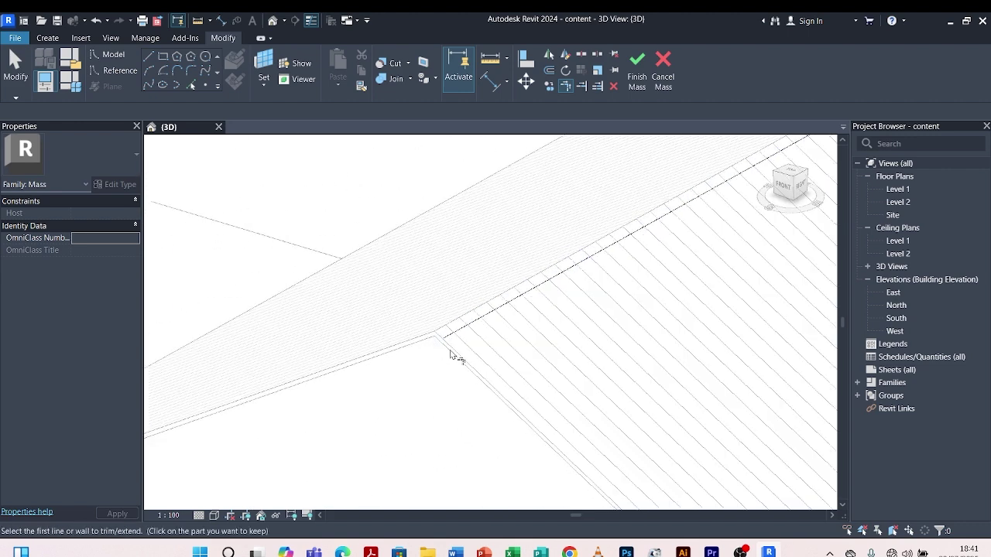
scroll(448, 332, "down", 6)
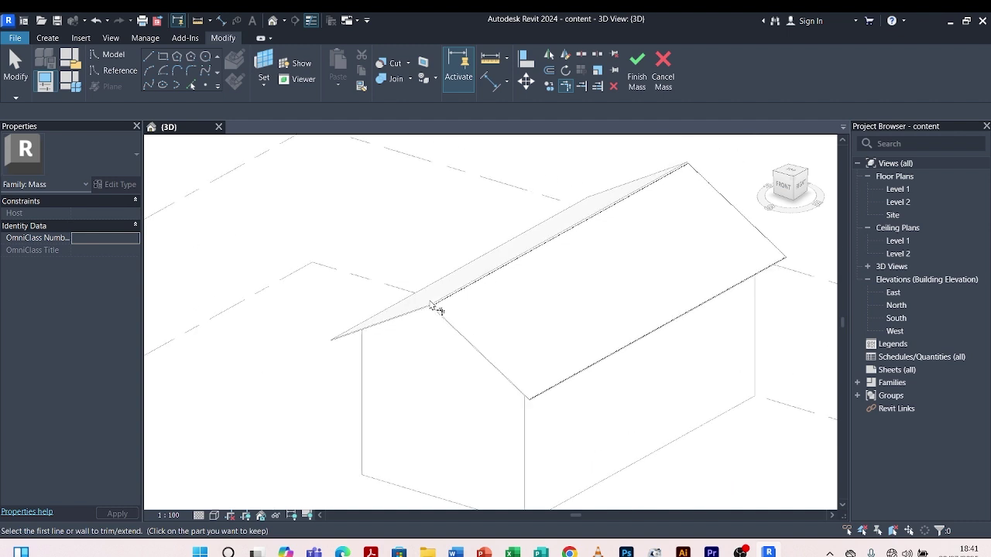
scroll(469, 346, "up", 6)
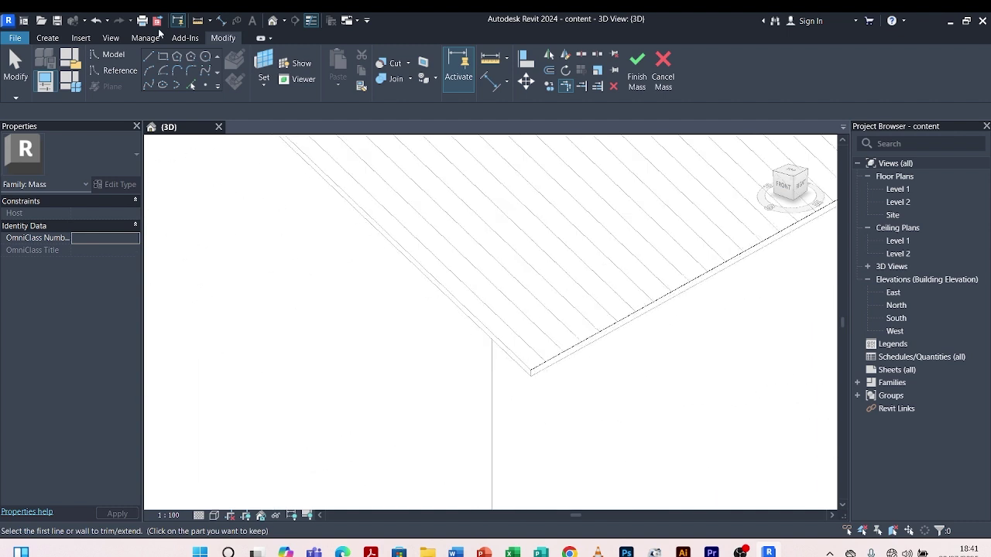
Step: Pick the roof's sloping edge as a mass line
left_click(191, 85)
scroll(437, 276, "up", 3)
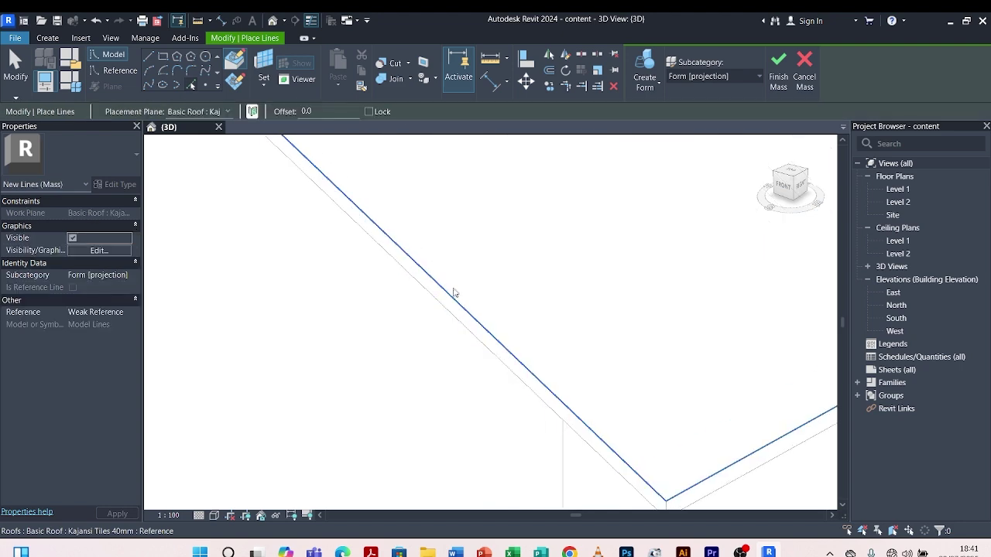
left_click(453, 302)
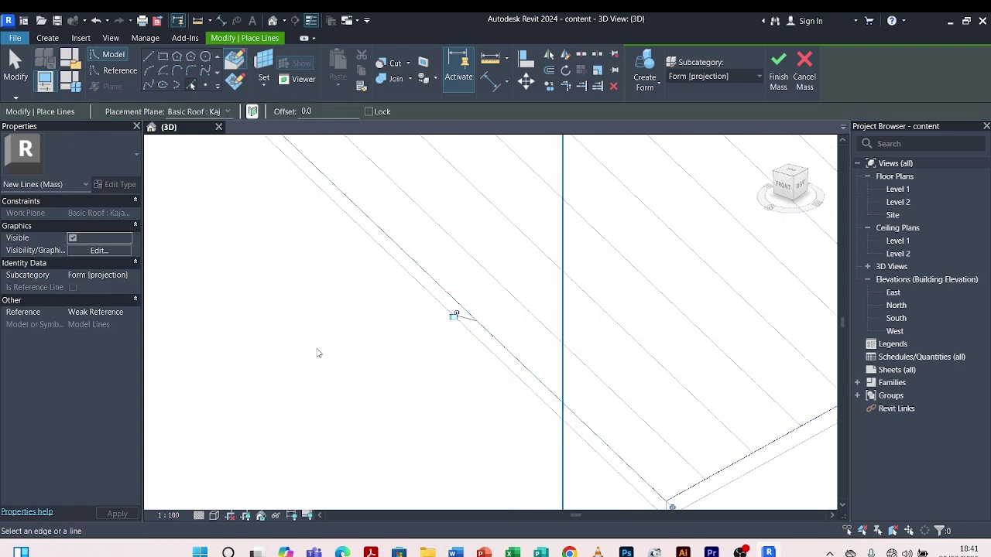
scroll(316, 349, "down", 5)
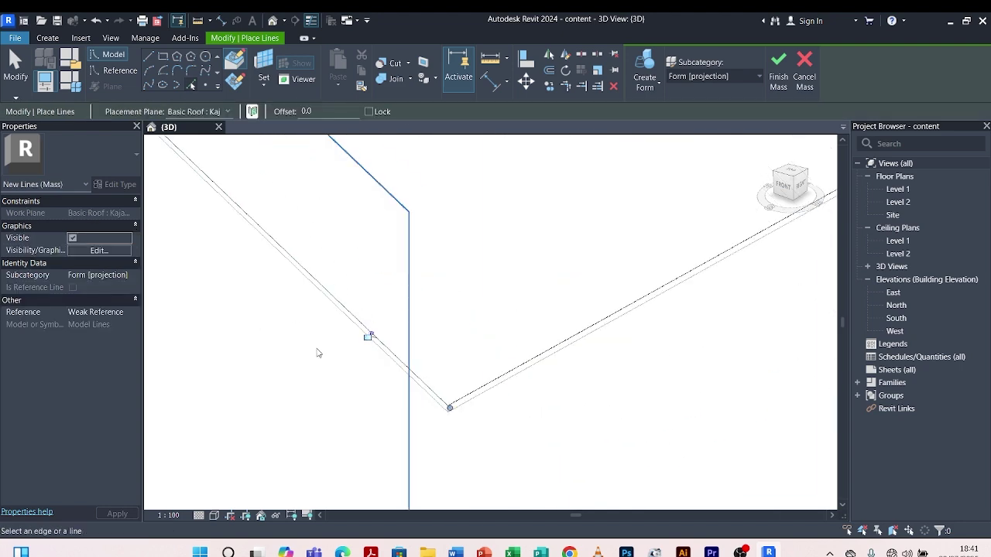
Step: Trim the left slope edge and ridge line into a closed corner
left_click(567, 85)
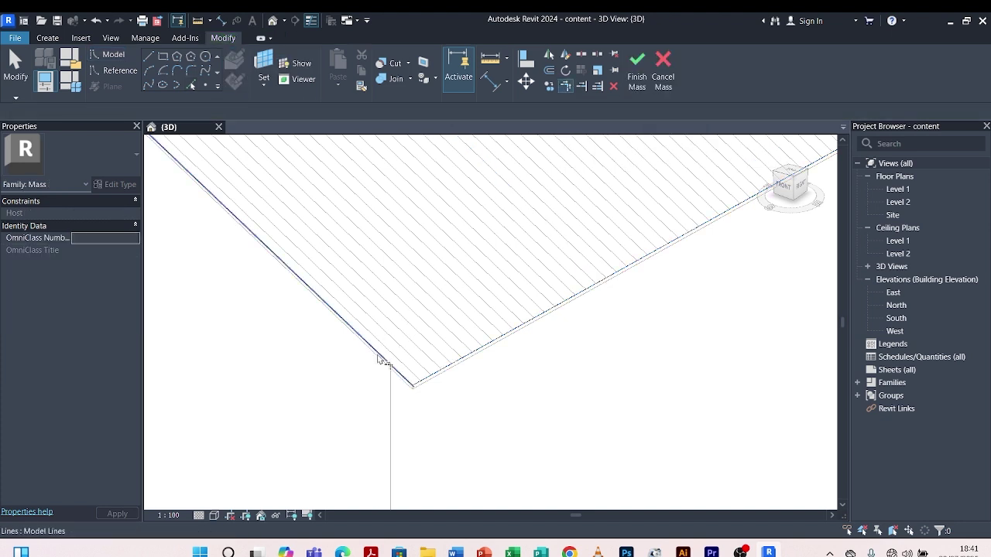
middle_click_drag(453, 416, 473, 436)
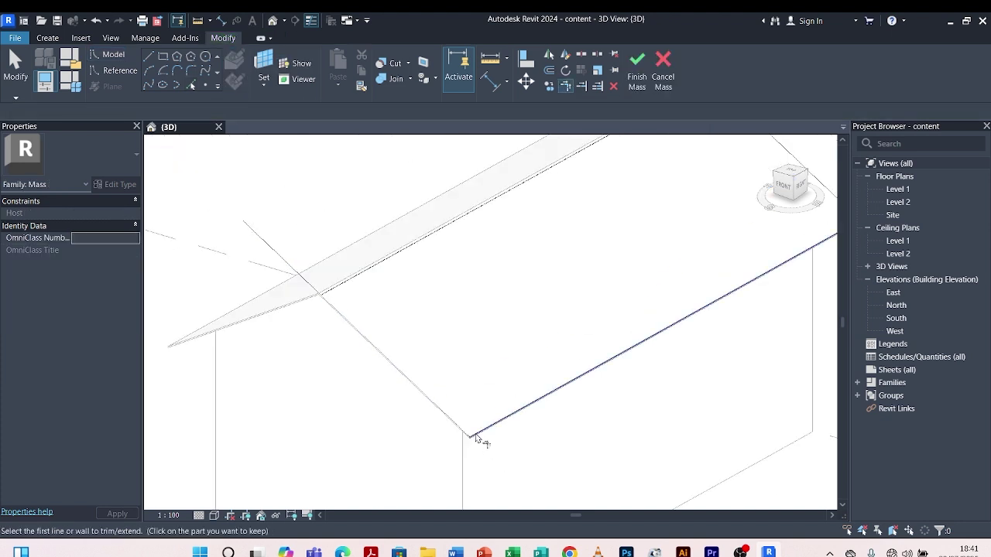
left_click(361, 341)
left_click(352, 284)
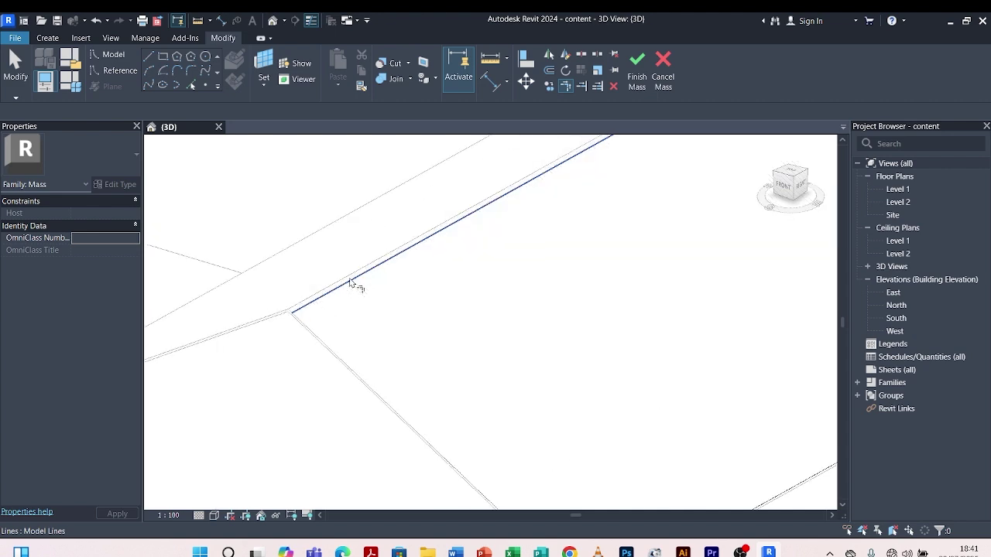
key("Escape")
Step: Select the four slope outline lines and create a solid form from them
left_click(349, 282)
scroll(243, 369, "down", 3)
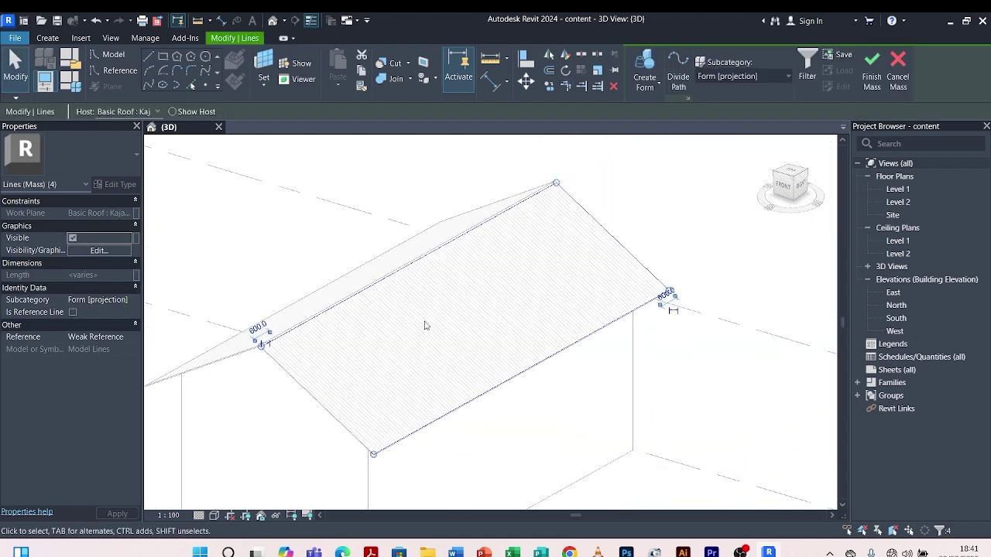
scroll(306, 417, "up", 5)
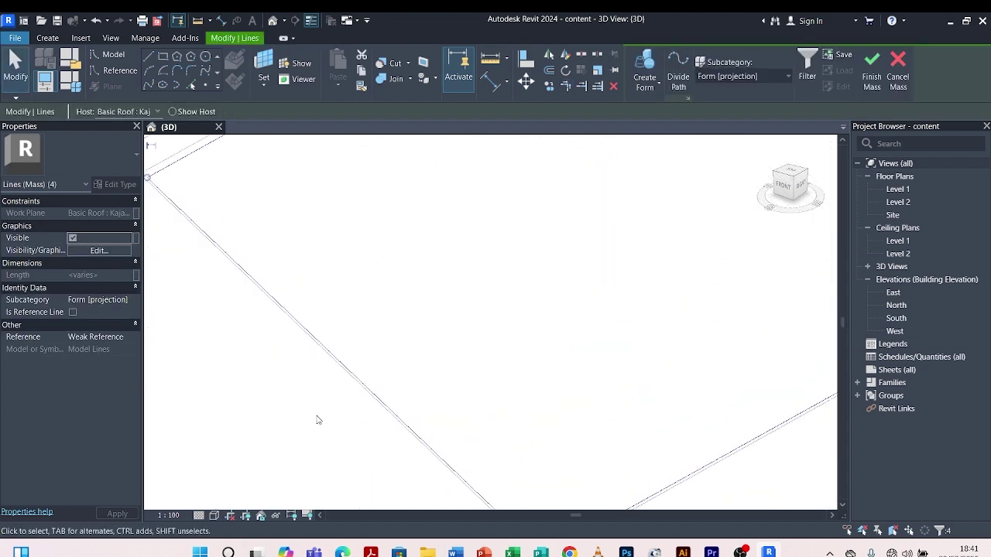
scroll(389, 332, "down", 5)
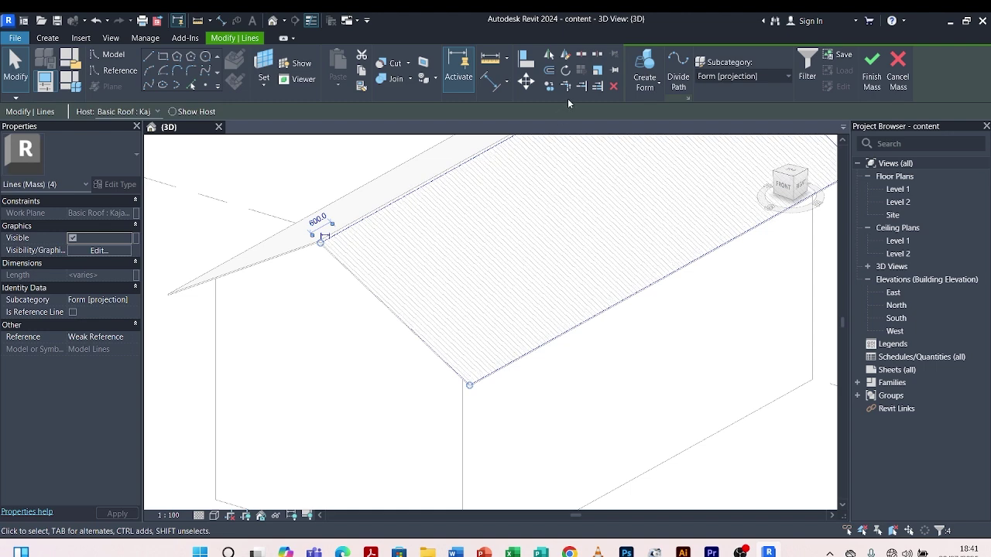
scroll(445, 287, "up", 1)
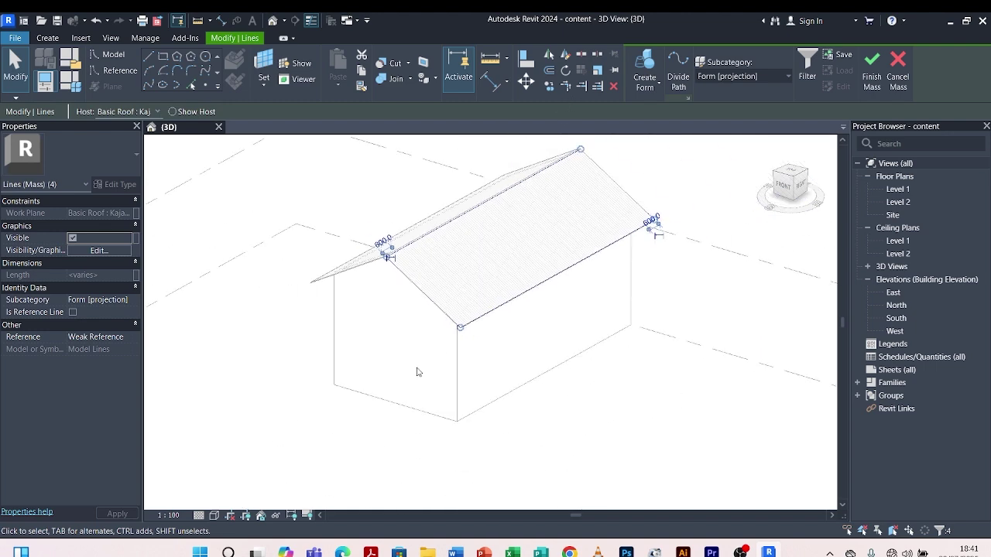
middle_click_drag(421, 403, 238, 405, "shift")
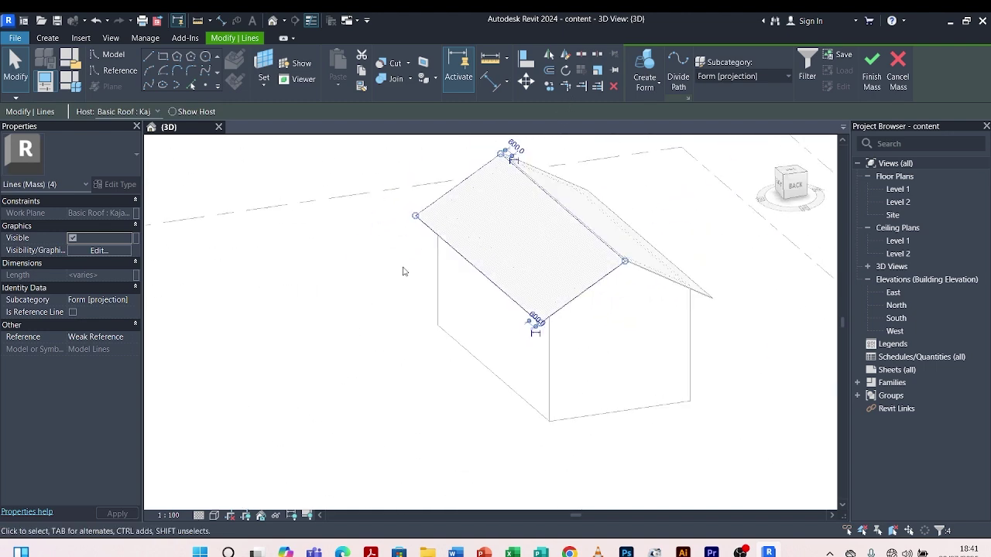
scroll(597, 304, "up", 3)
scroll(387, 402, "up", 3)
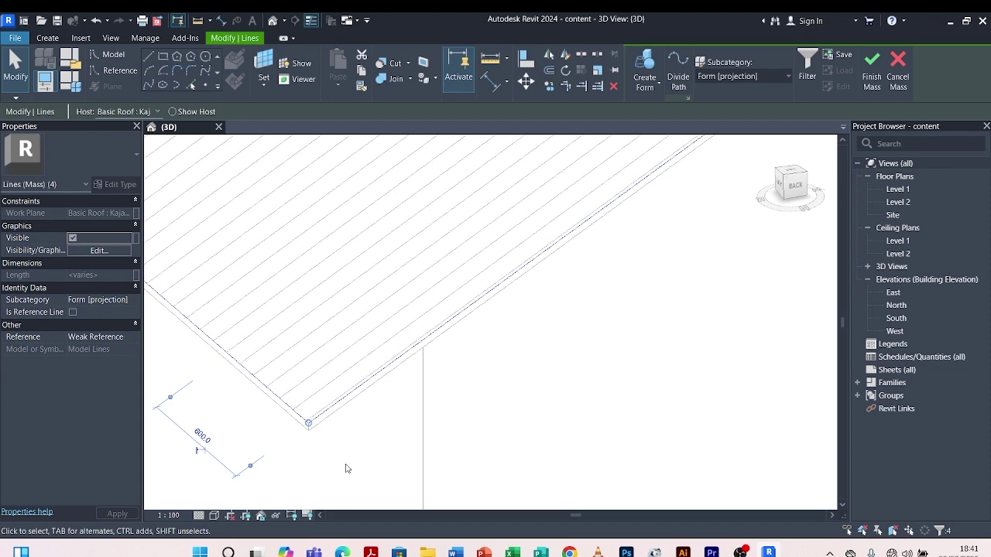
scroll(412, 422, "down", 5)
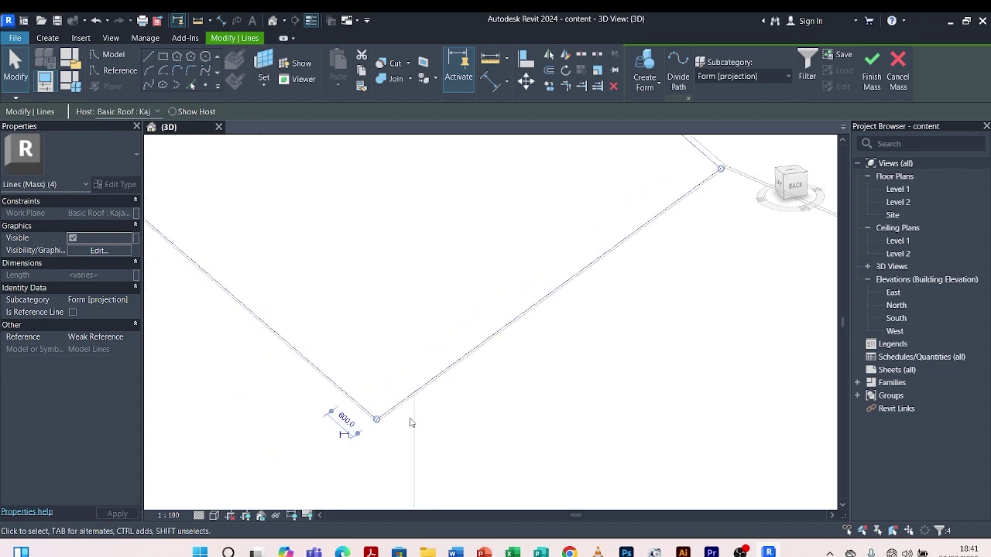
left_click(659, 71)
Step: Change the roof-slope form's thickness from 4000 to 25 mm, viewed from the side
scroll(286, 408, "down", 5)
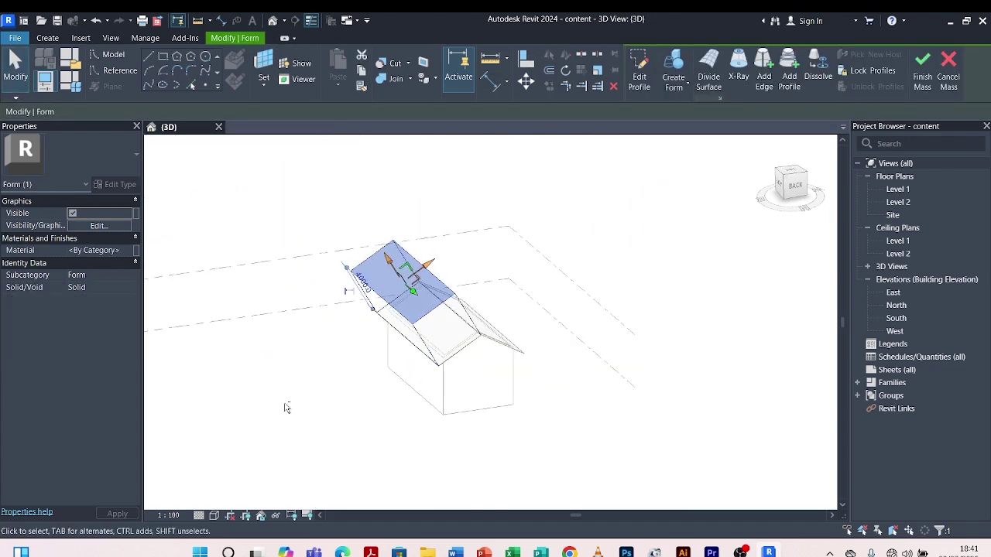
middle_click_drag(286, 408, 394, 340, "shift")
scroll(317, 288, "up", 5)
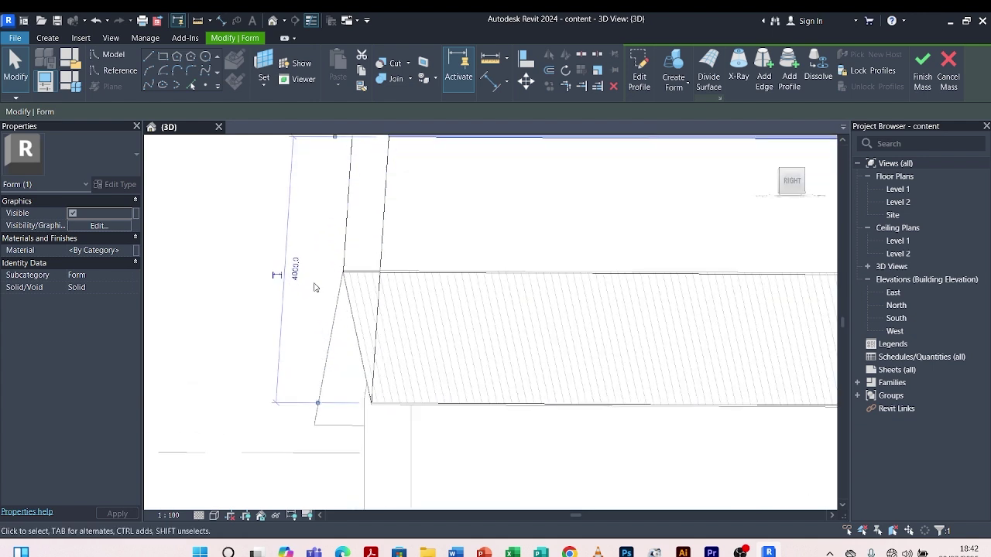
left_click(294, 266)
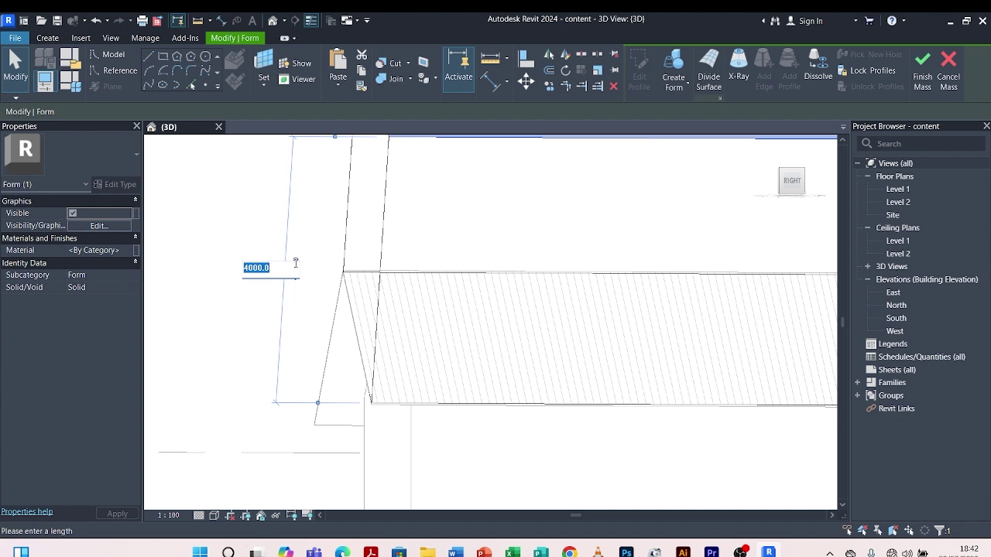
type("20")
key("Return")
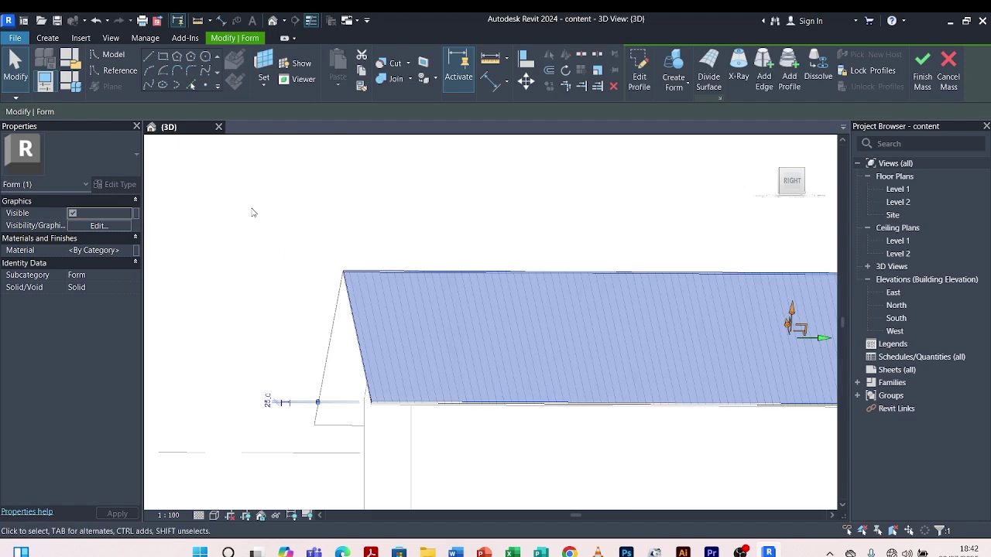
scroll(251, 212, "down", 4)
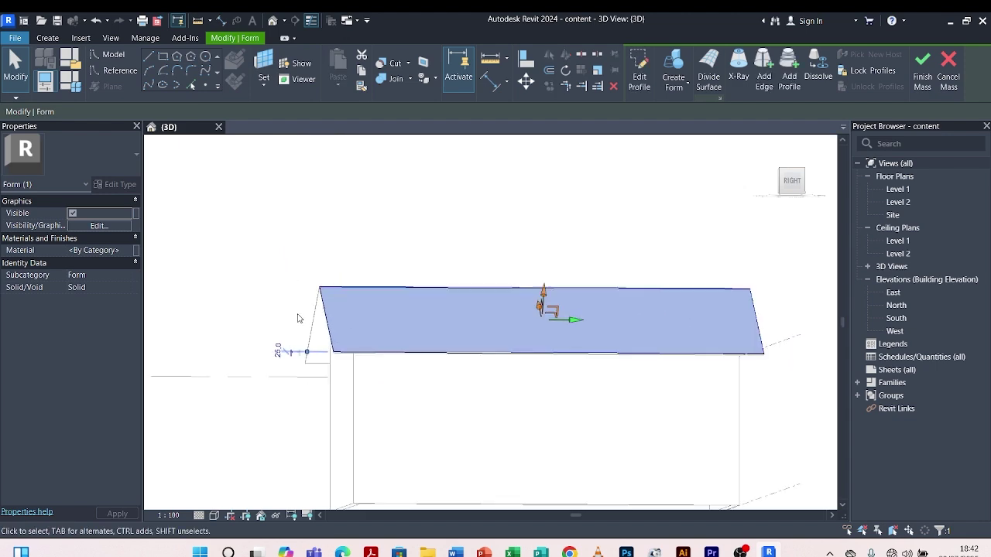
Step: Divide the thin roof form's top face into a 10 by 10 U and V grid
left_click(712, 71)
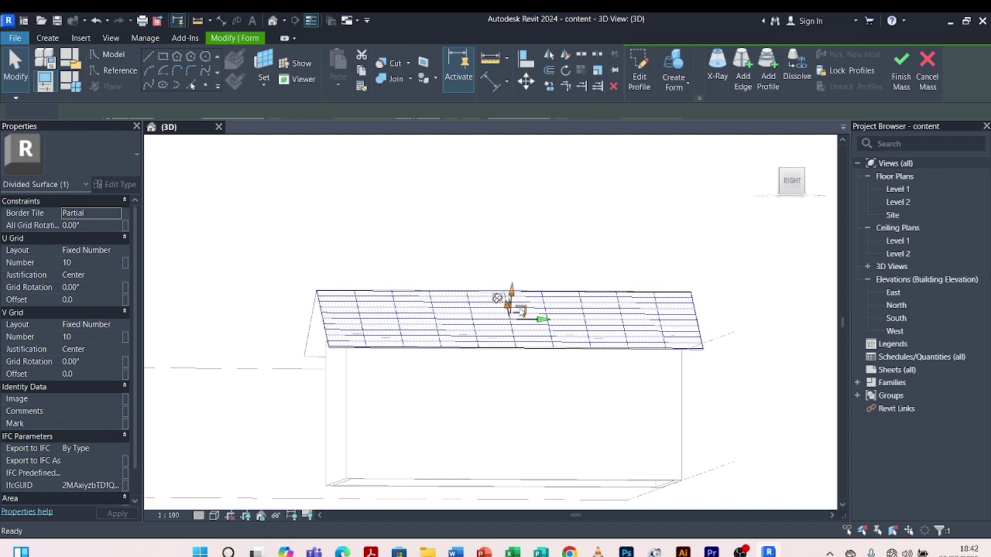
scroll(517, 310, "up", 3)
scroll(517, 310, "down", 2)
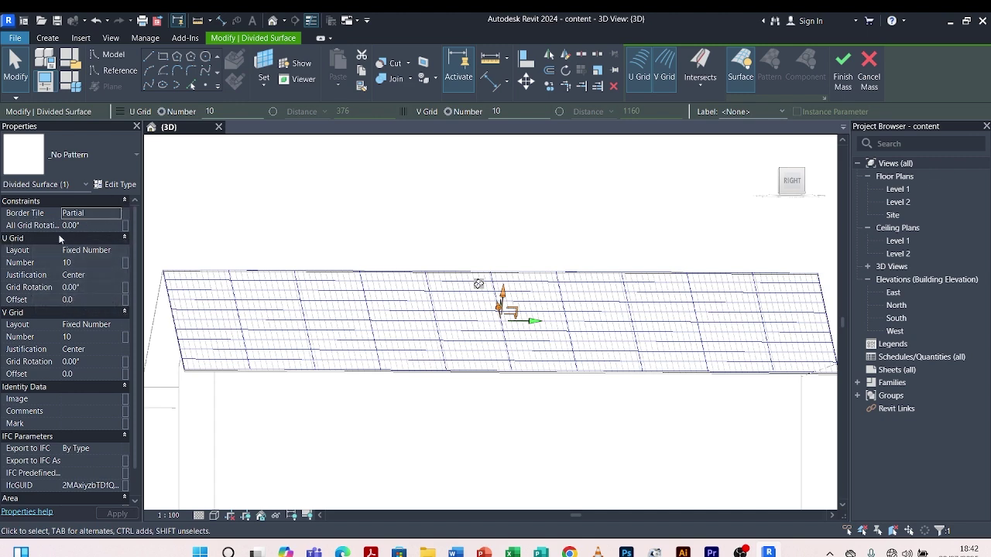
Step: Set the U grid to Fixed Distance 300 mm, justified to Beginning
left_click(116, 251)
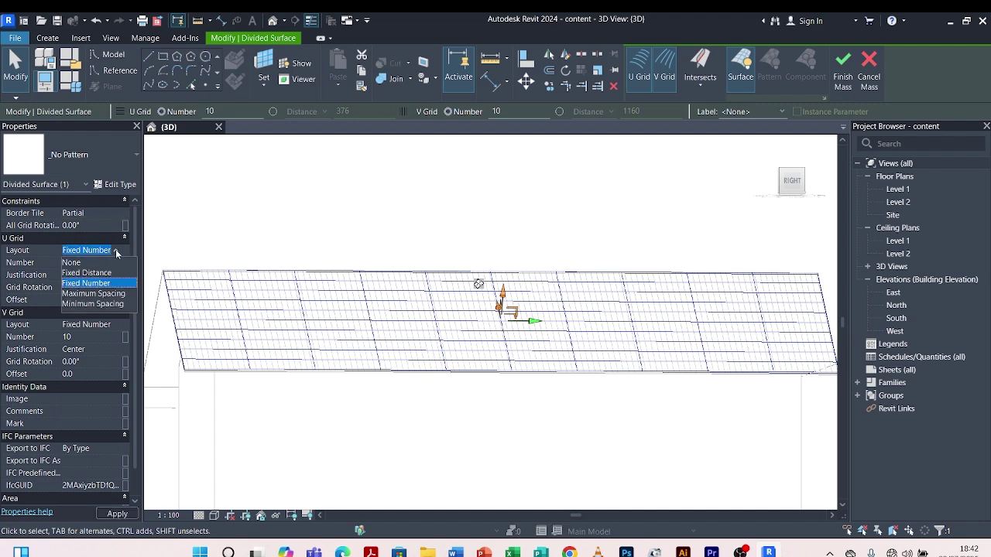
left_click(103, 273)
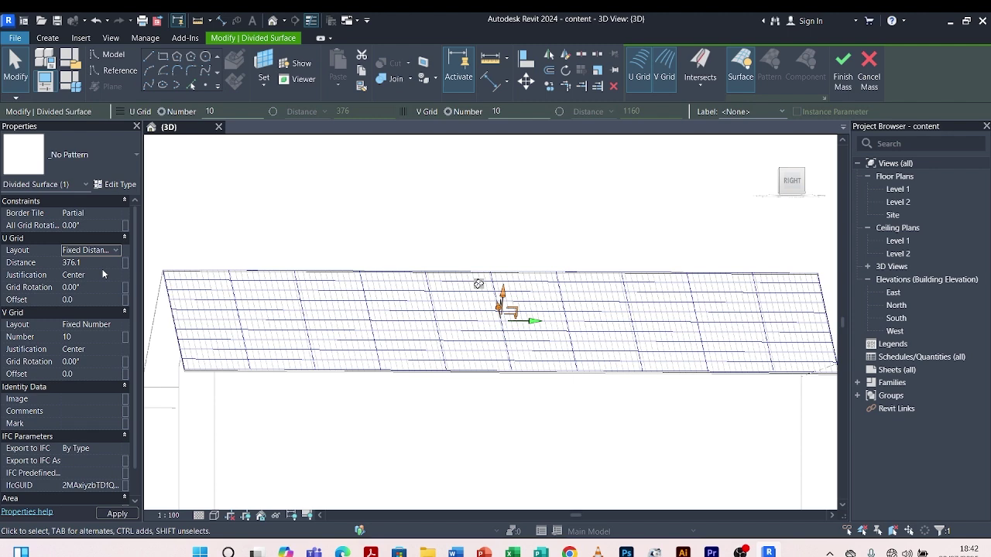
left_click(93, 263)
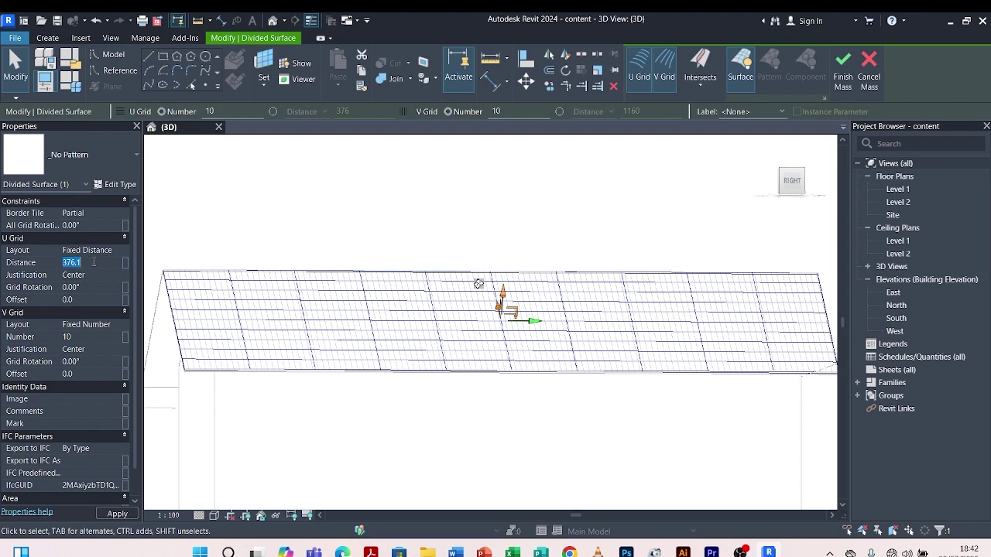
type("300")
key("Return")
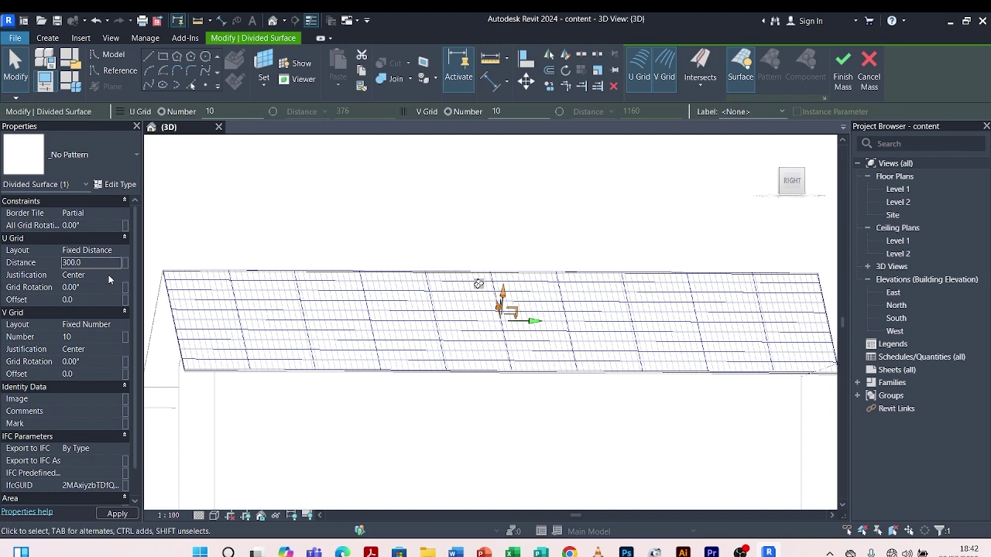
left_click(108, 275)
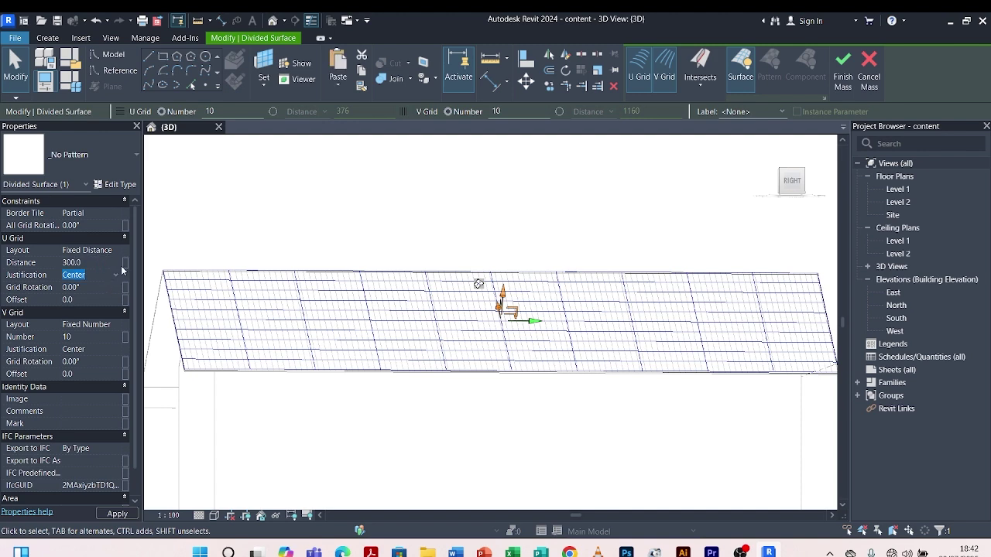
left_click(114, 276)
left_click(92, 287)
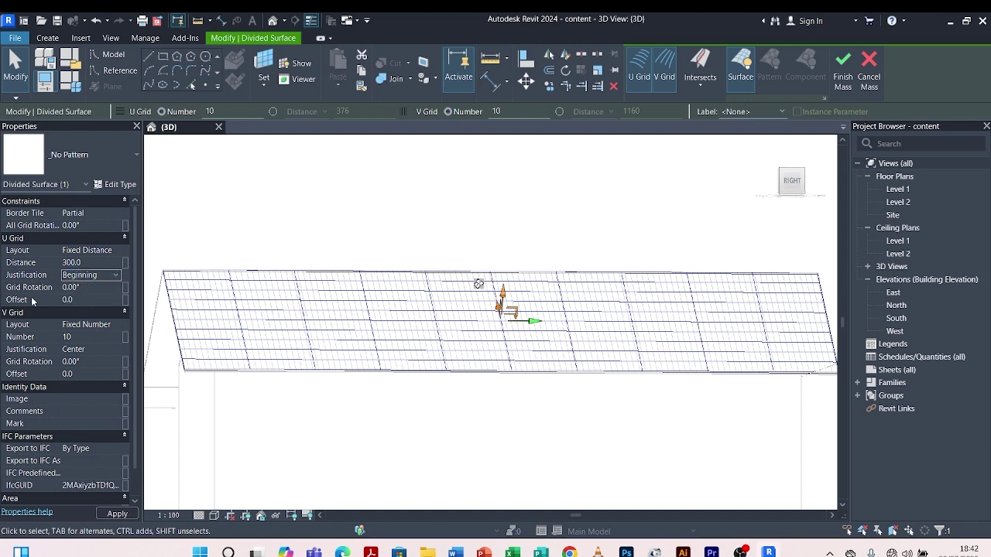
Step: Set the V grid to Fixed Distance 300 mm, justified to End
left_click(114, 328)
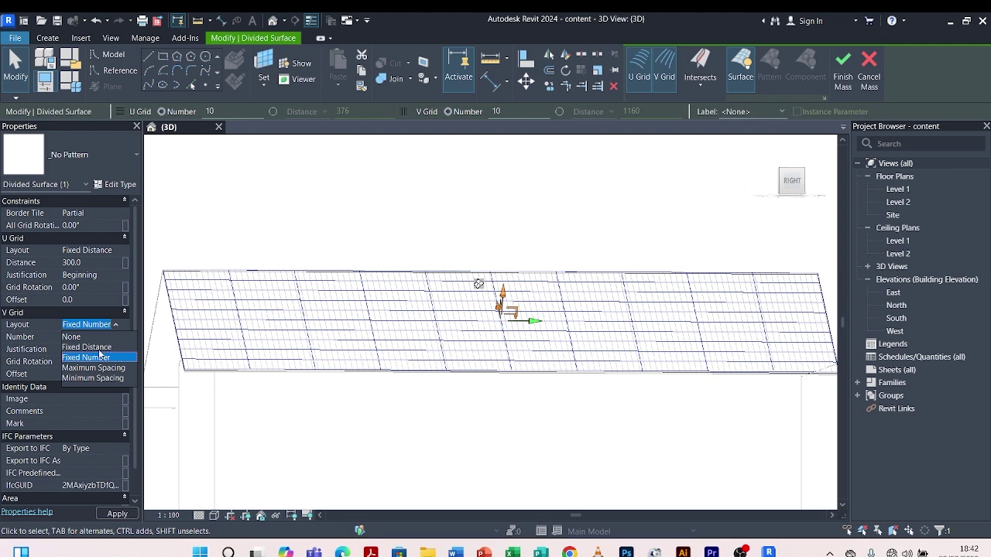
left_click(99, 346)
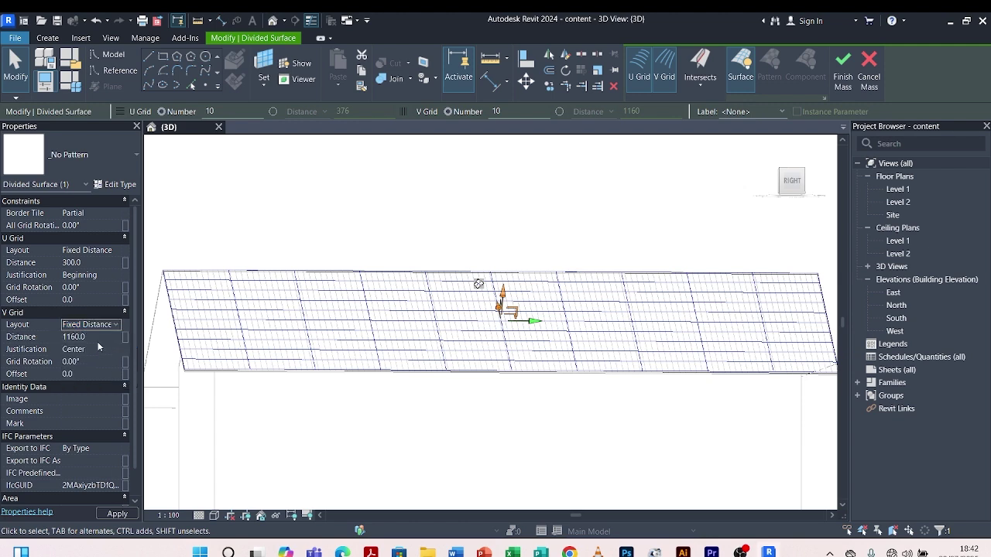
left_click(94, 336)
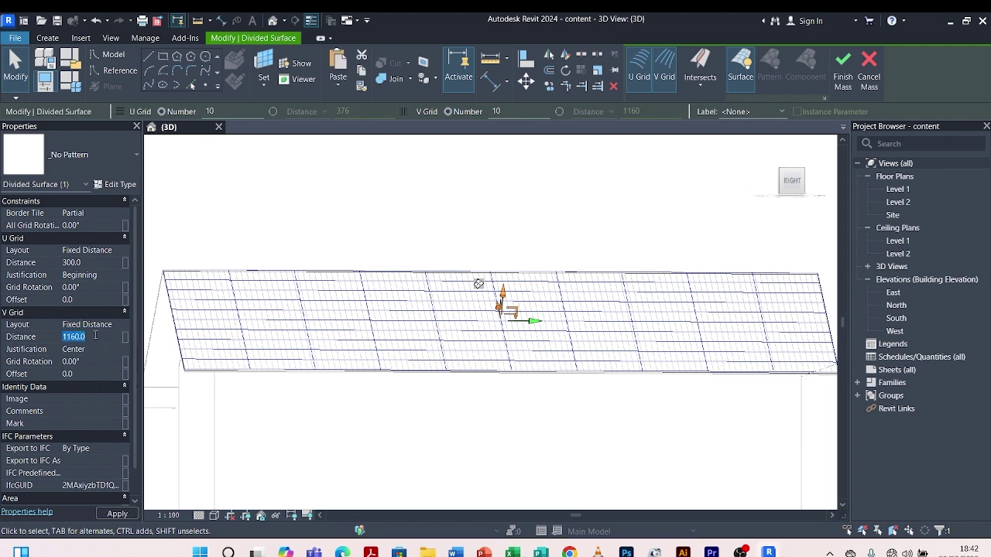
type("300")
key("Return")
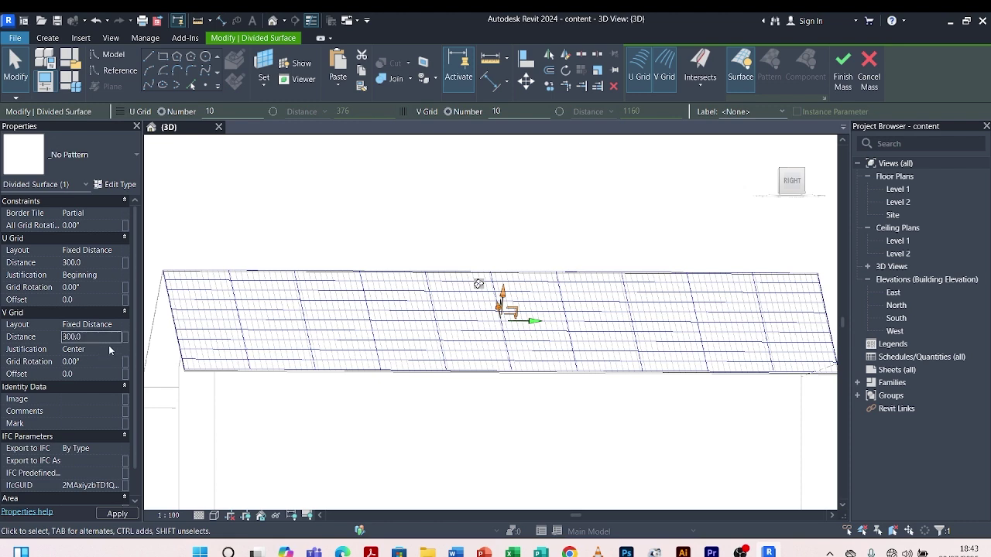
left_click(108, 351)
left_click(116, 350)
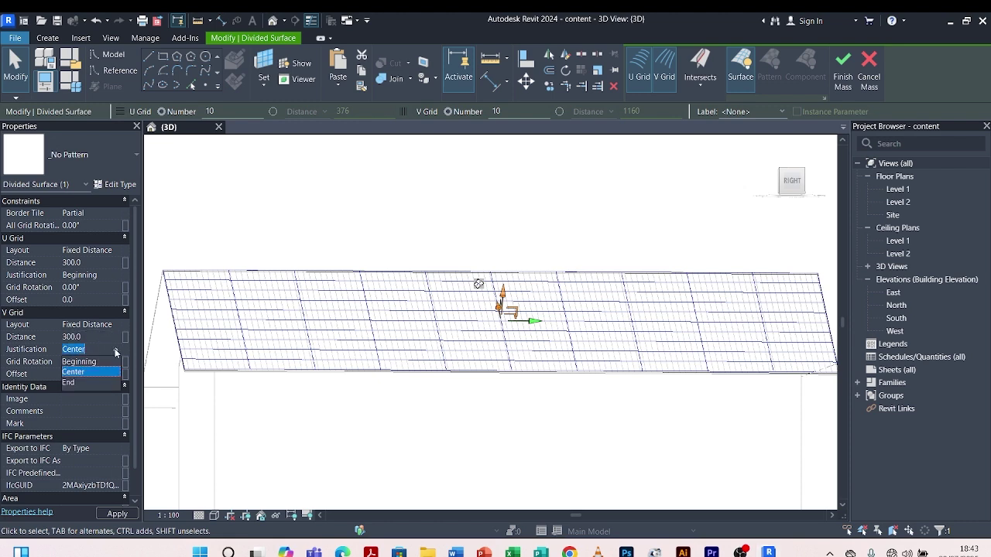
left_click(68, 383)
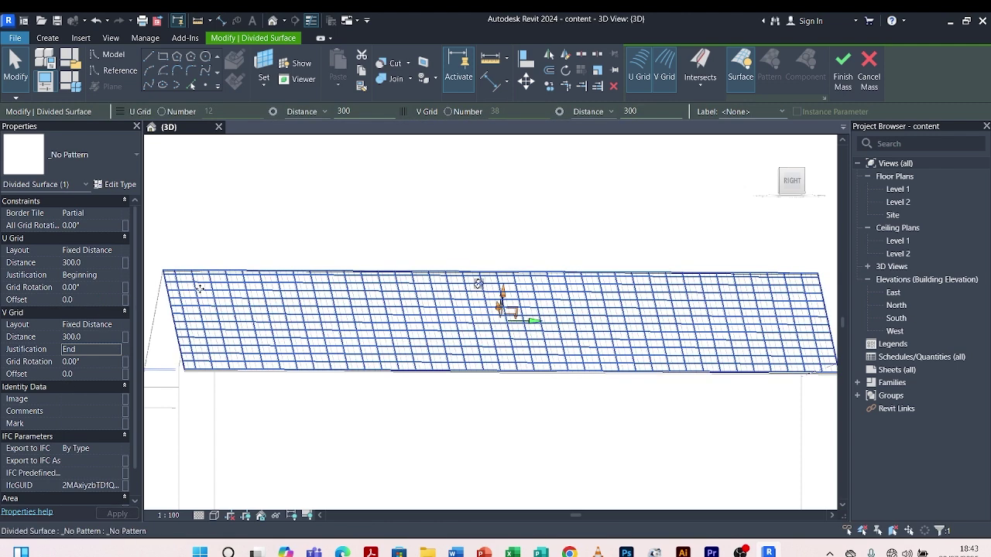
Step: Tilt the view of the divided surface and open the surface pattern type list
middle_click_drag(184, 317, 265, 308, "shift")
scroll(266, 309, "up", 3)
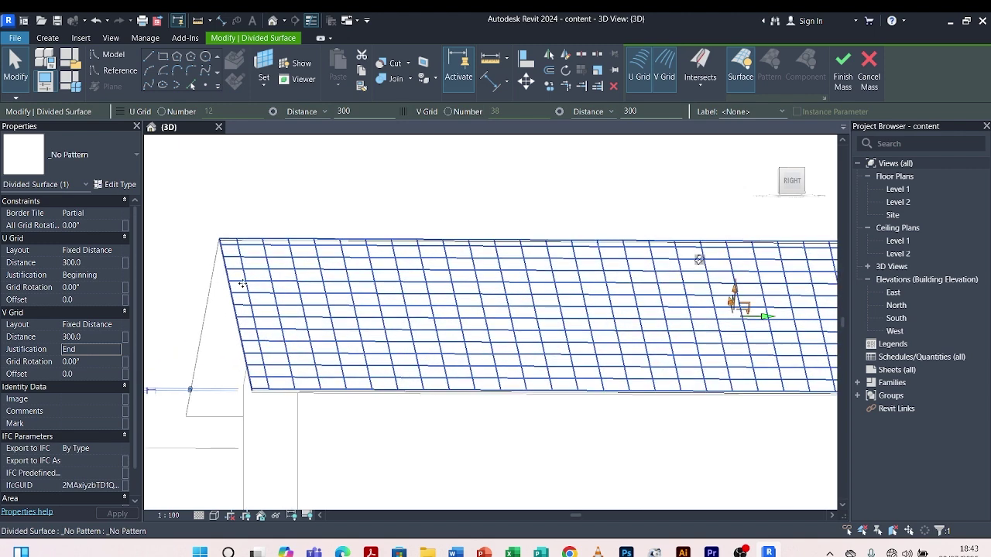
left_click(128, 153)
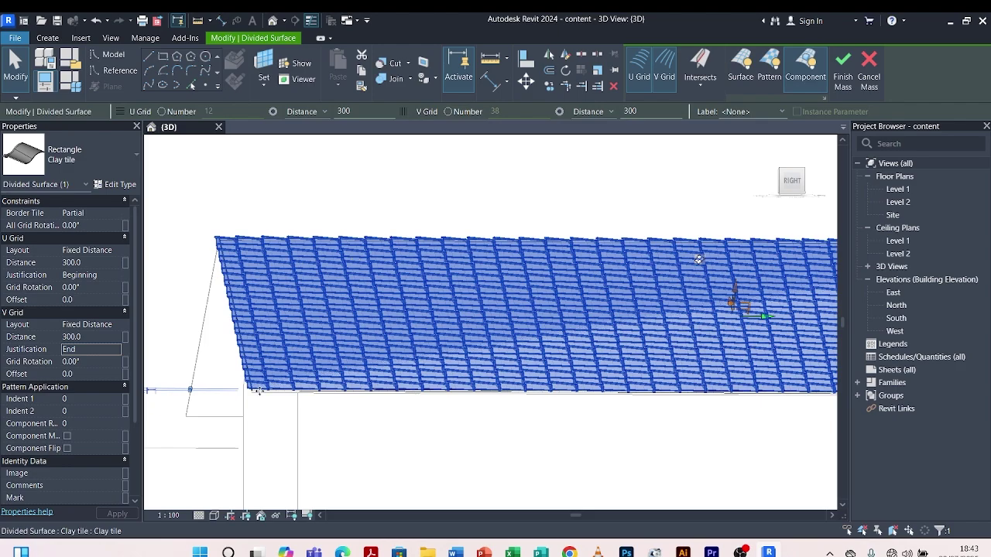
Step: Set All Grid Rotation to 90° so the Clay tile rows run down the slope
scroll(259, 391, "up", 3)
scroll(259, 390, "up", 2)
scroll(348, 334, "down", 5)
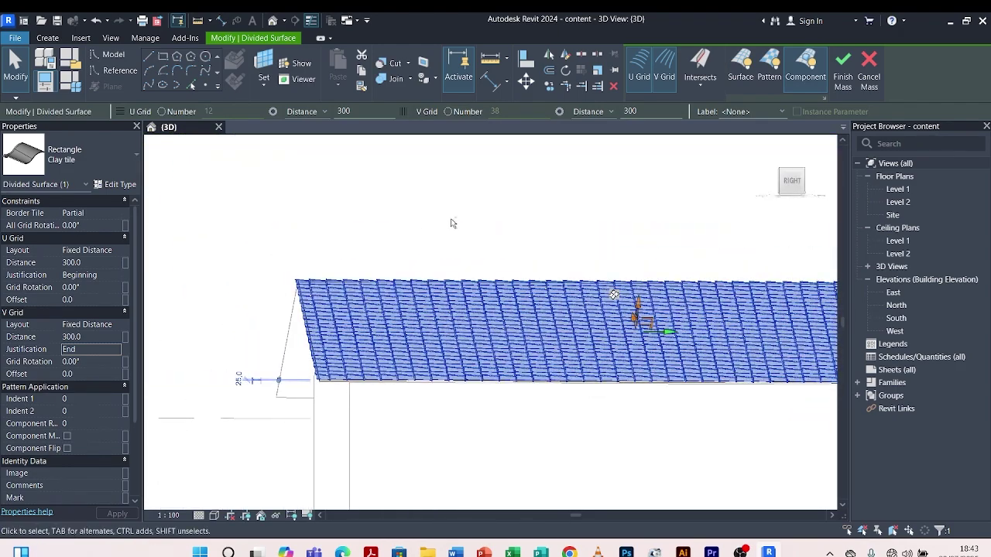
middle_click_drag(453, 224, 432, 357, "shift")
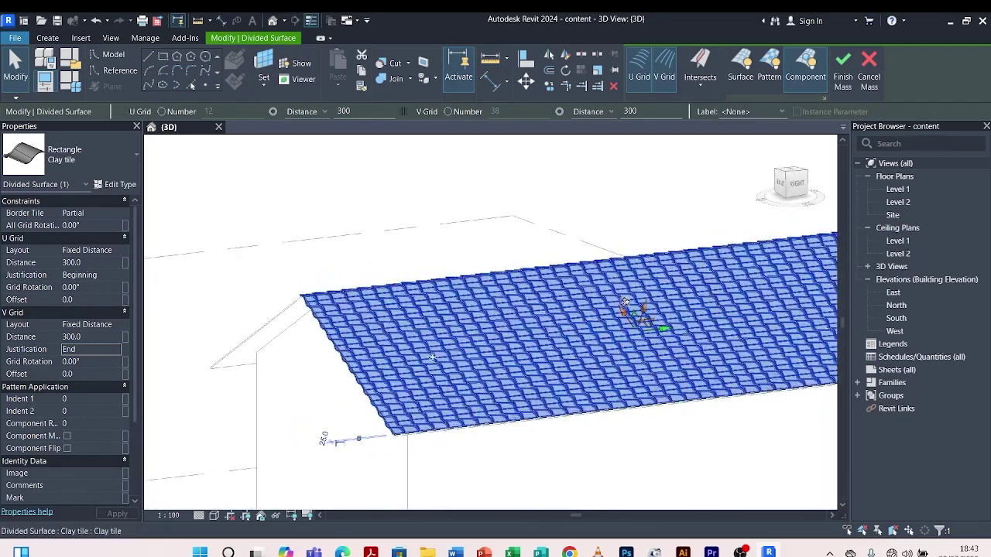
scroll(432, 358, "up", 4)
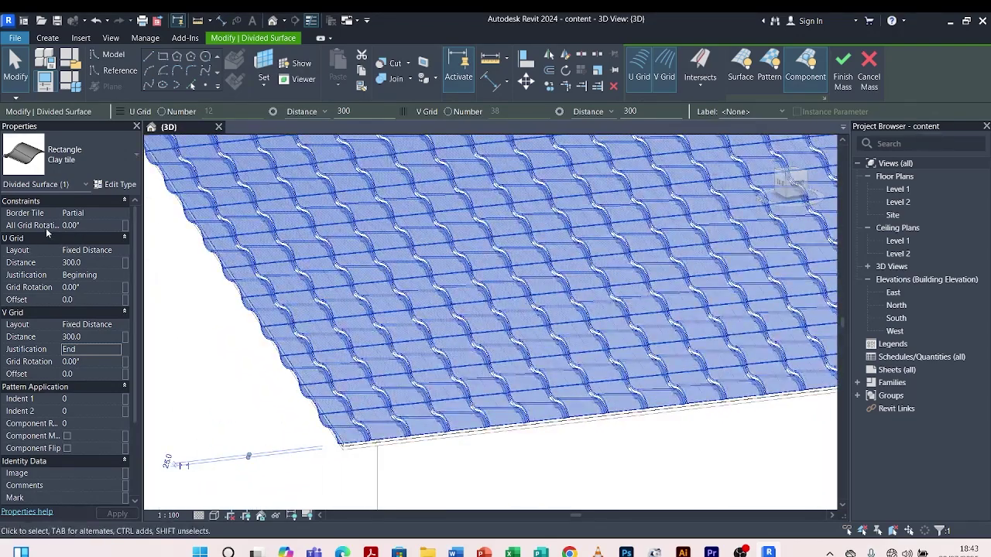
left_click(88, 224)
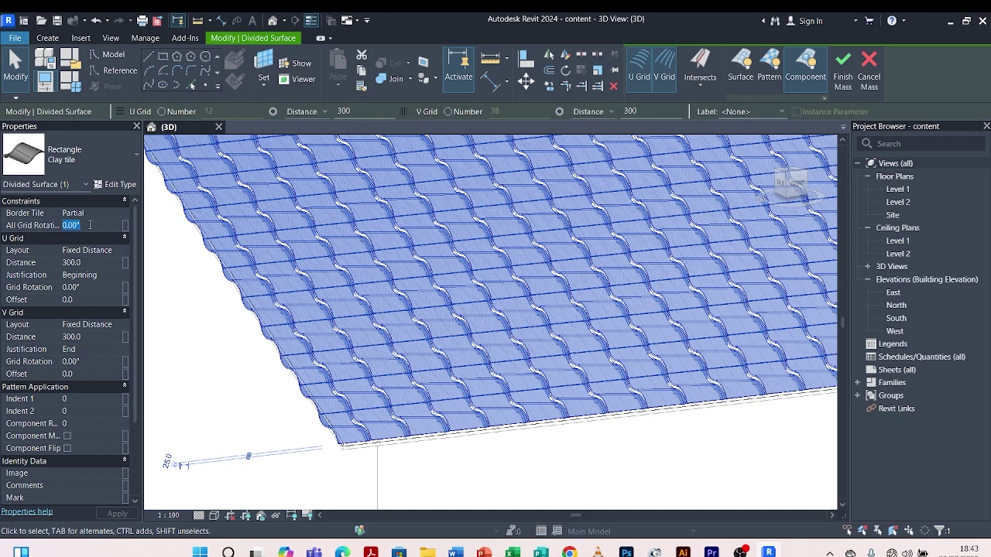
type("90")
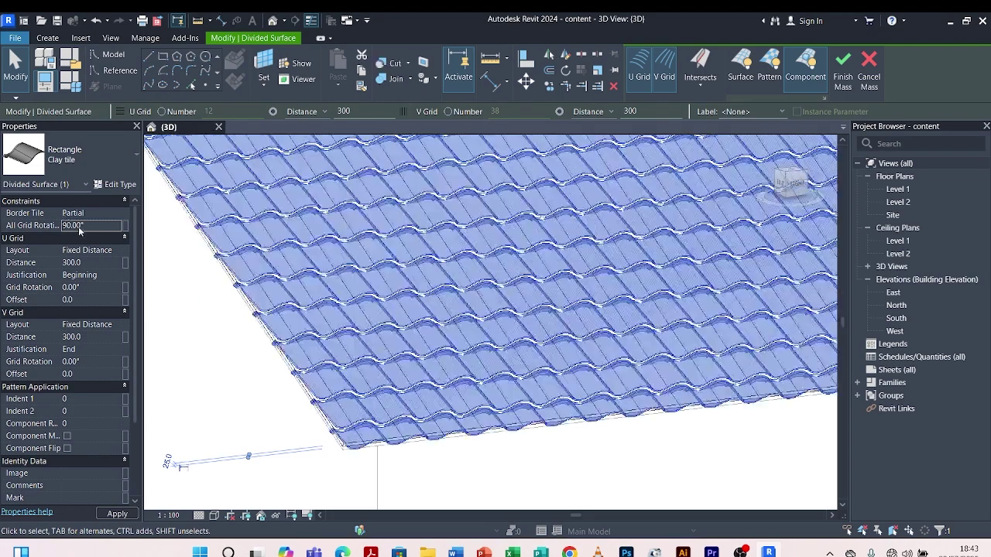
scroll(287, 319, "up", 3)
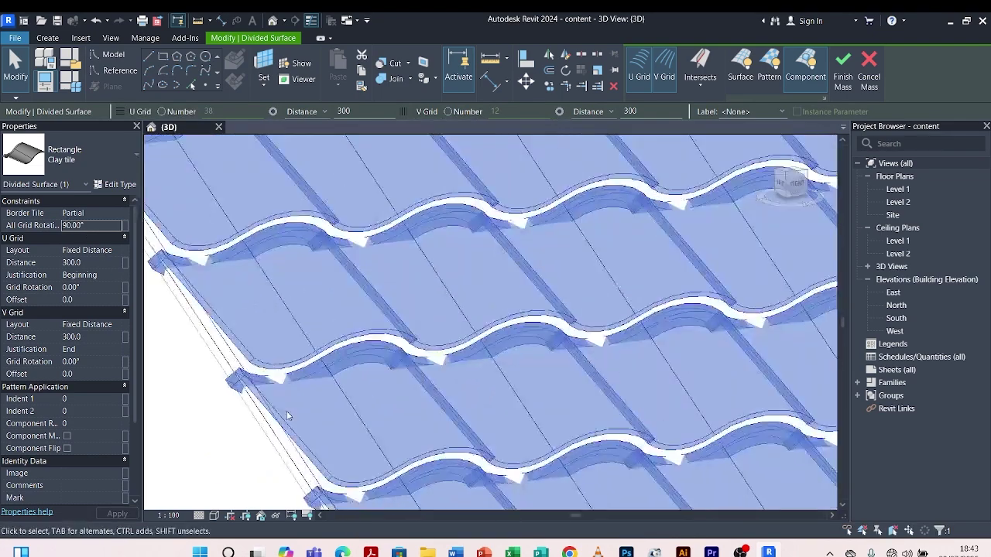
scroll(302, 316, "down", 5)
scroll(307, 273, "down", 3)
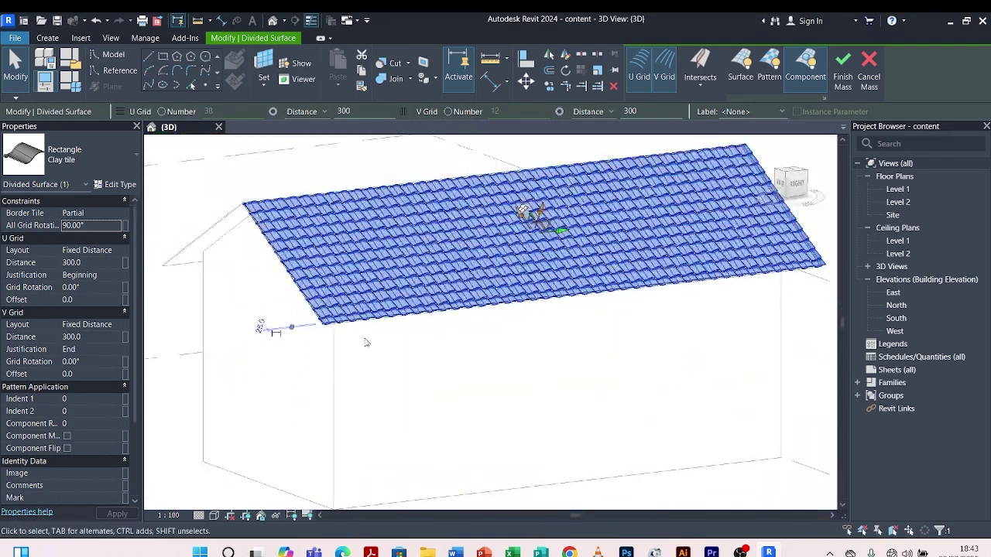
middle_click_drag(261, 370, 295, 376, "shift")
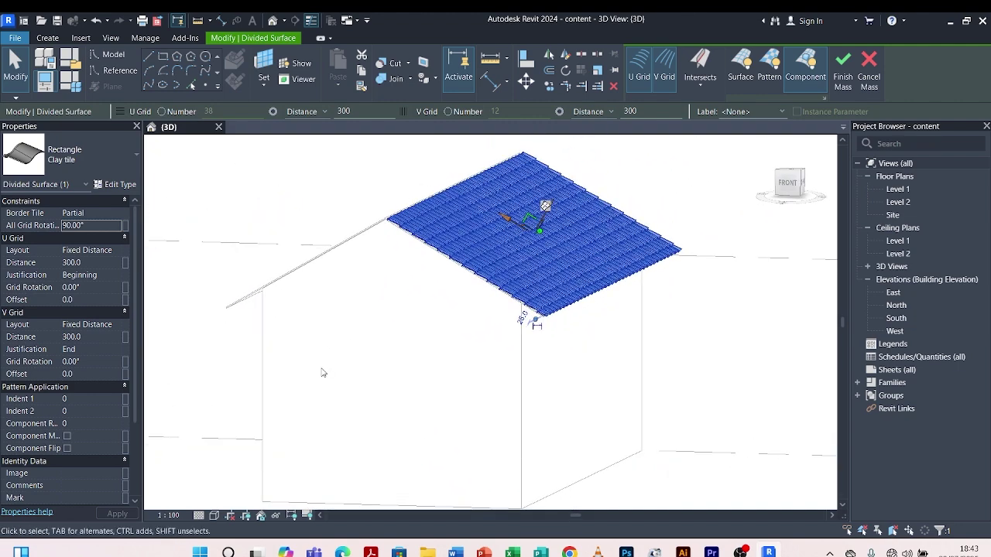
Step: Finish Mass 1 and orbit around the clay-tiled roof slope to inspect it
left_click(836, 70)
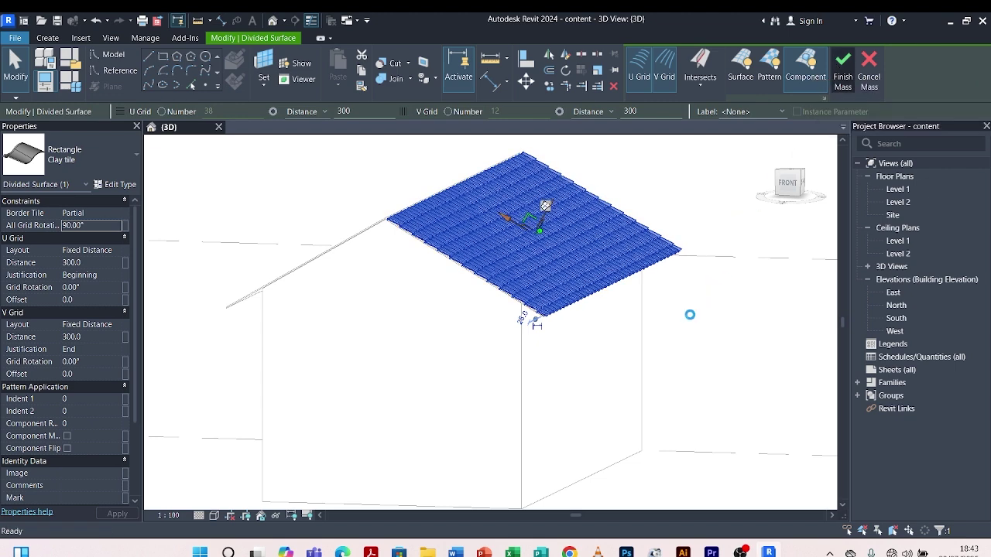
scroll(611, 306, "up", 4)
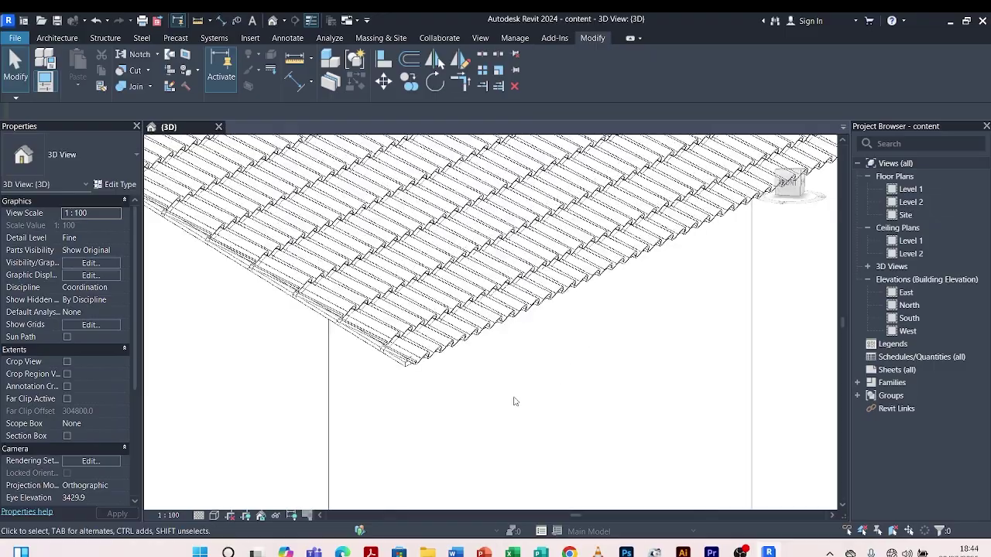
scroll(448, 394, "up", 3)
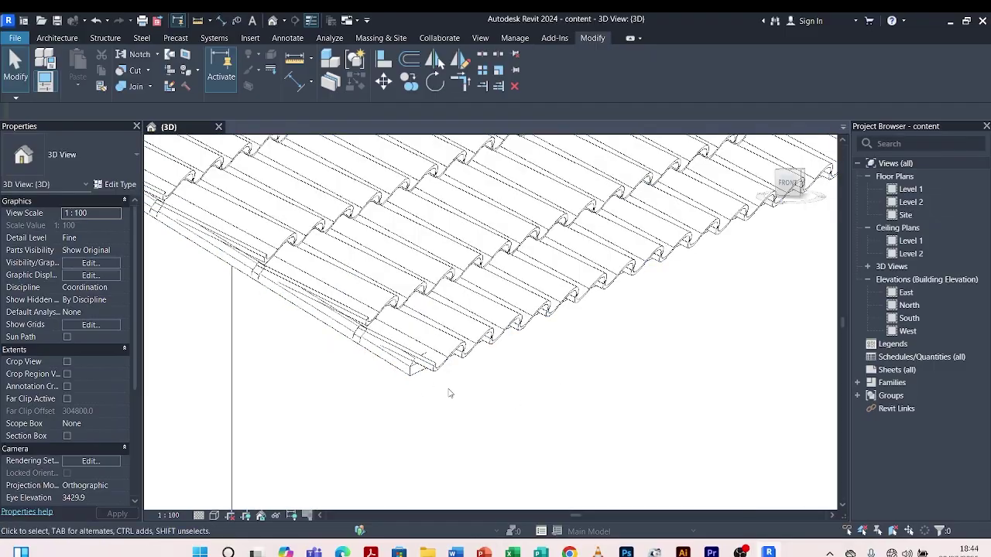
scroll(449, 395, "down", 5)
middle_click_drag(632, 382, 473, 126, "shift")
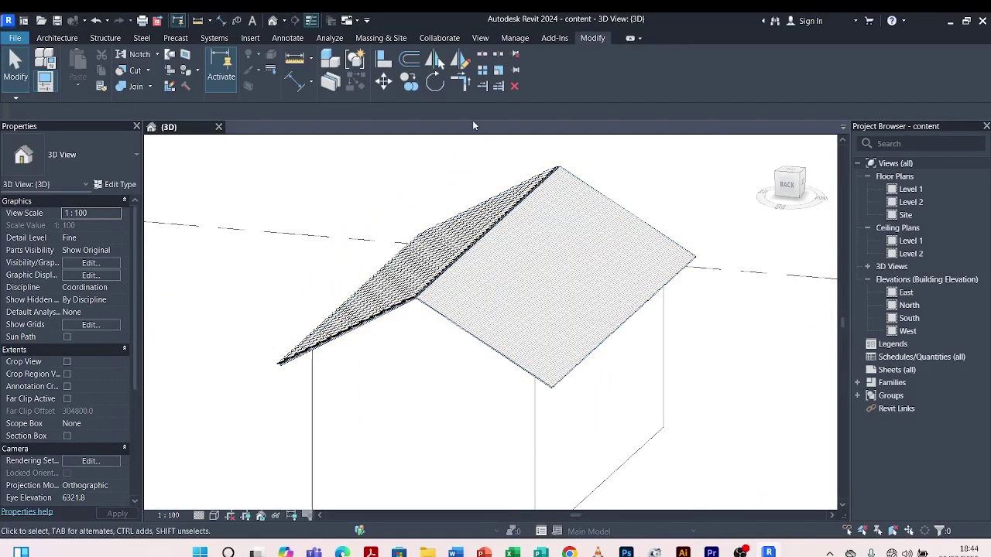
Step: Create a new in-place mass named Mass 2 and set its work plane on the second roof slope
left_click(368, 36)
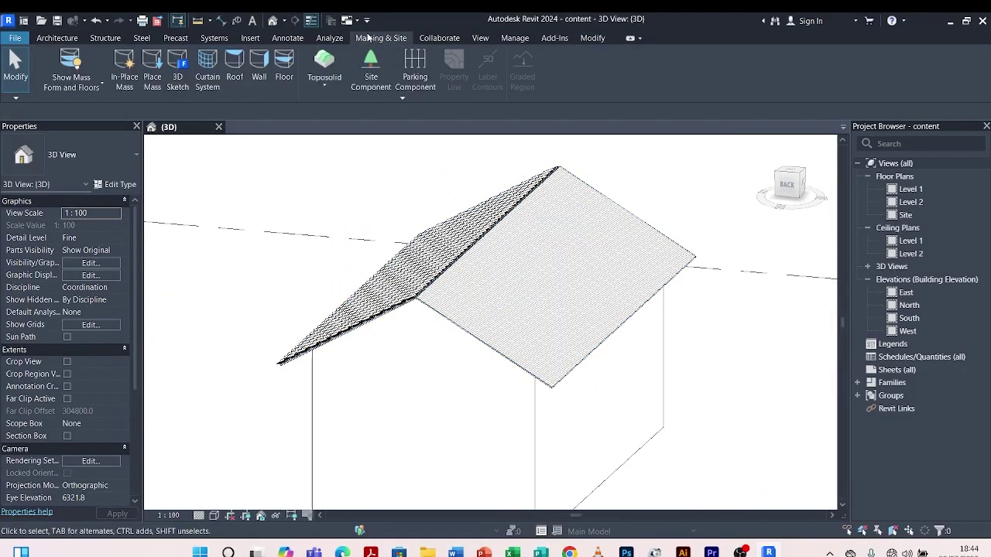
left_click(125, 71)
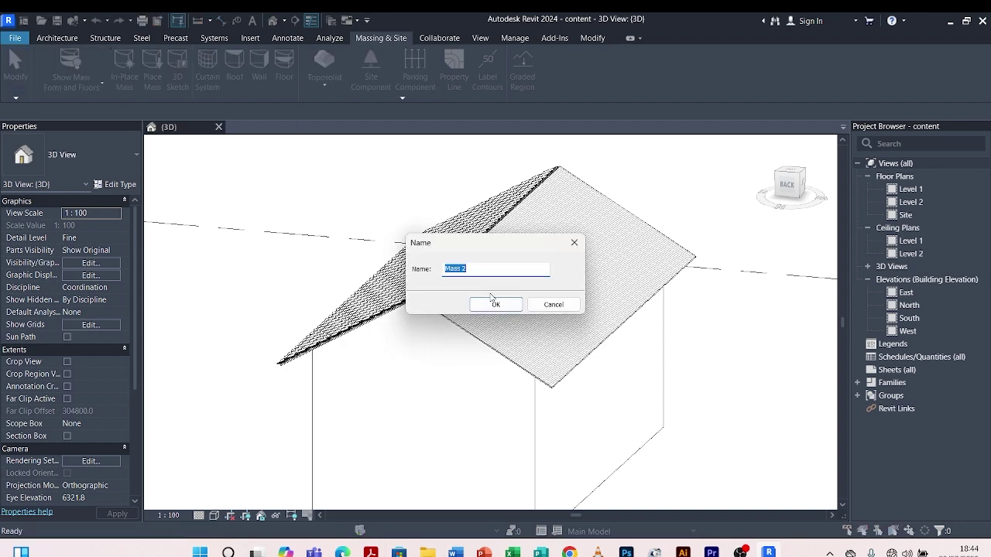
left_click(495, 307)
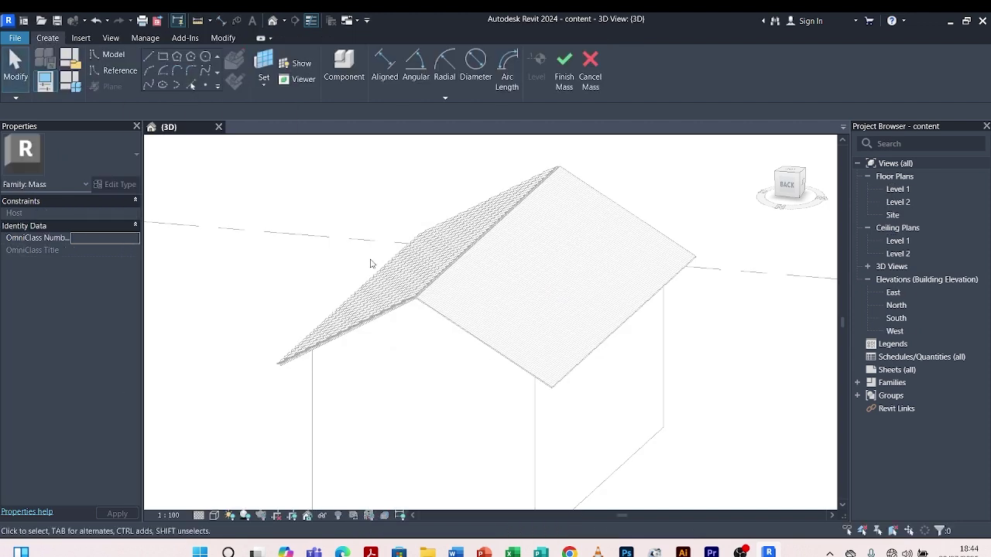
left_click(264, 62)
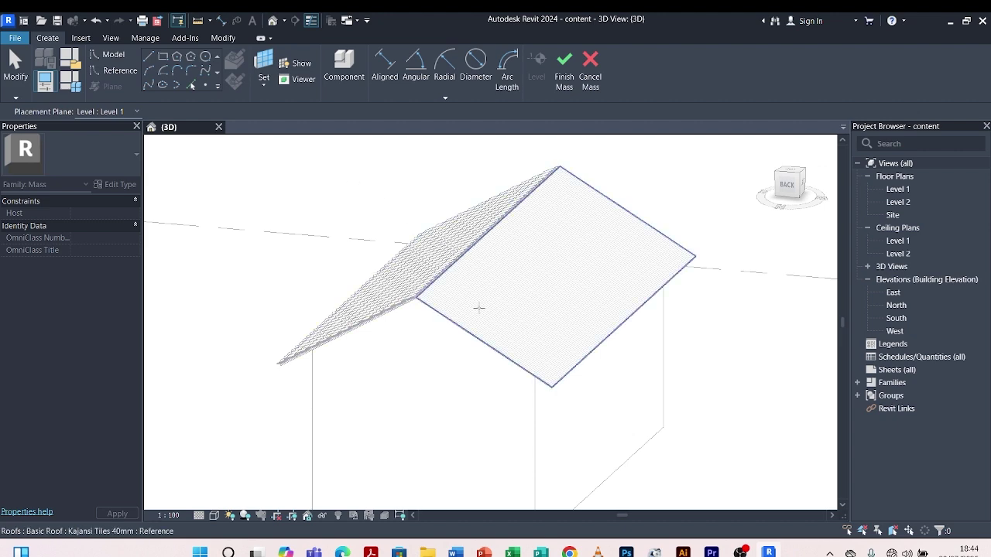
scroll(499, 352, "up", 6)
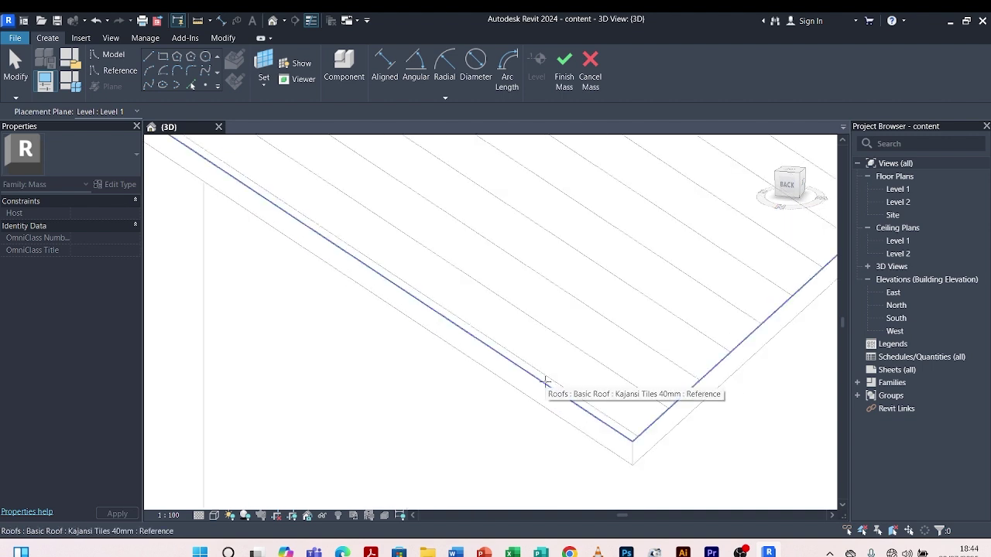
scroll(546, 385, "down", 5)
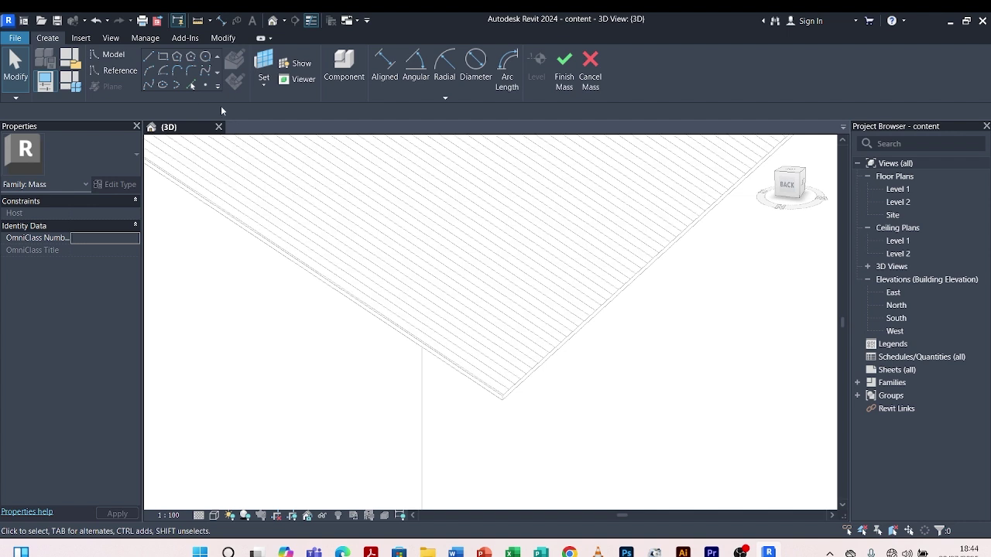
Step: Trace the roof slope's edge as a mass model line with Pick Lines at 50 offset
left_click(191, 85)
scroll(509, 402, "up", 2)
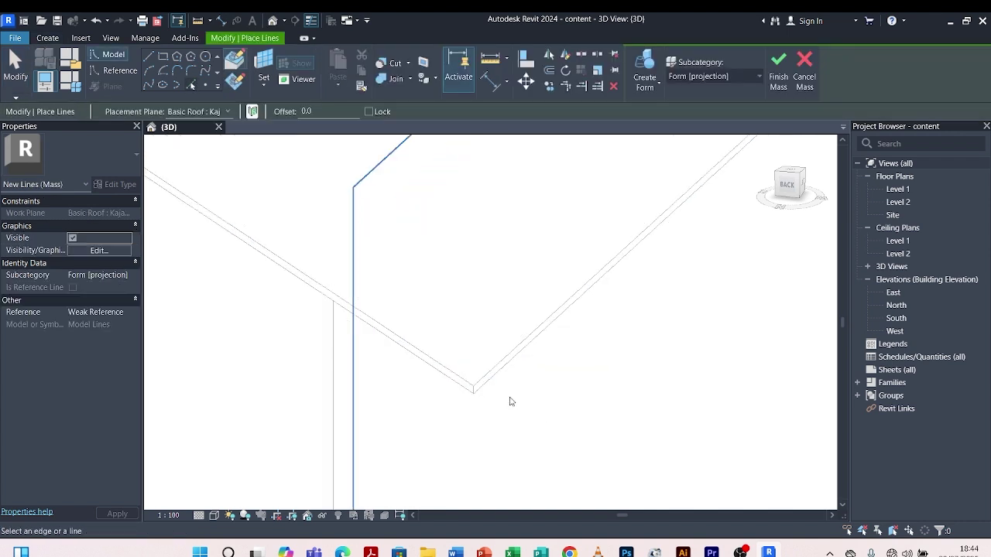
scroll(509, 402, "up", 3)
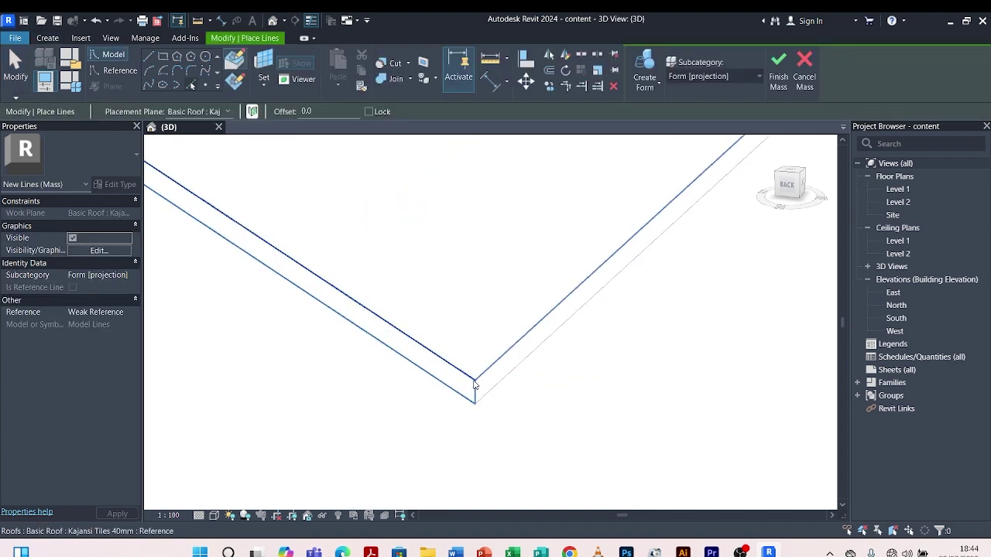
left_click(507, 353)
scroll(377, 470, "up", 2)
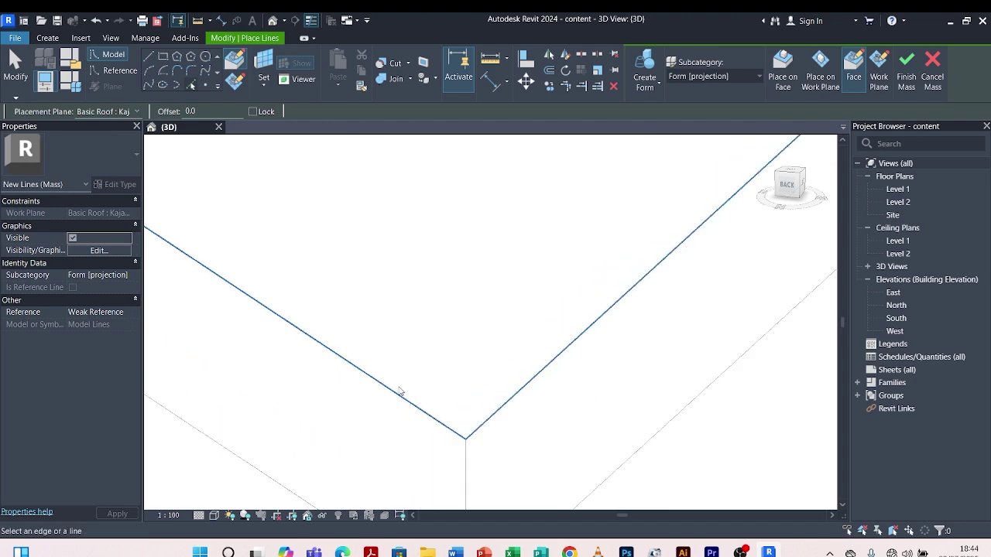
scroll(499, 319, "down", 5)
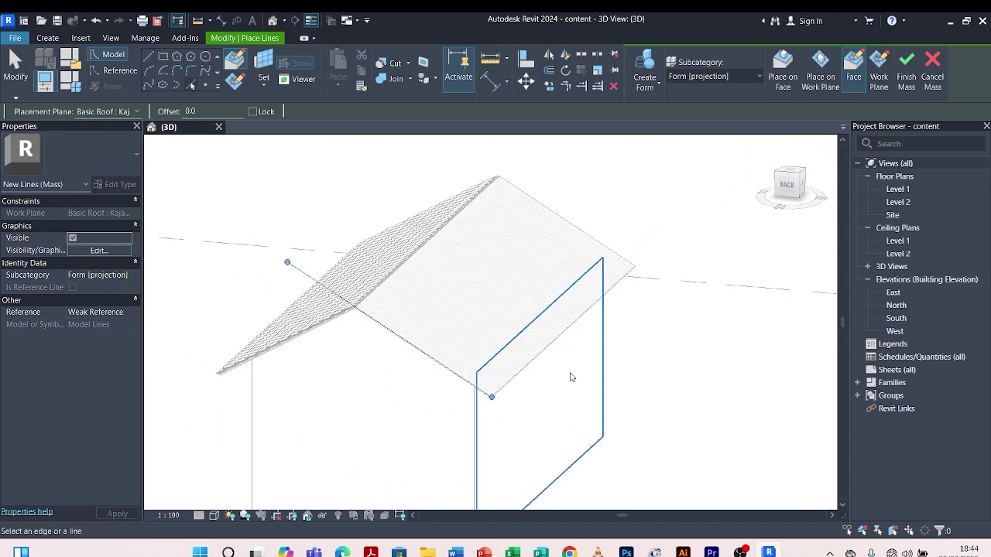
Step: Orbit from the back to the front and around the gable to review the traced edges
middle_click_drag(575, 376, 465, 418, "shift")
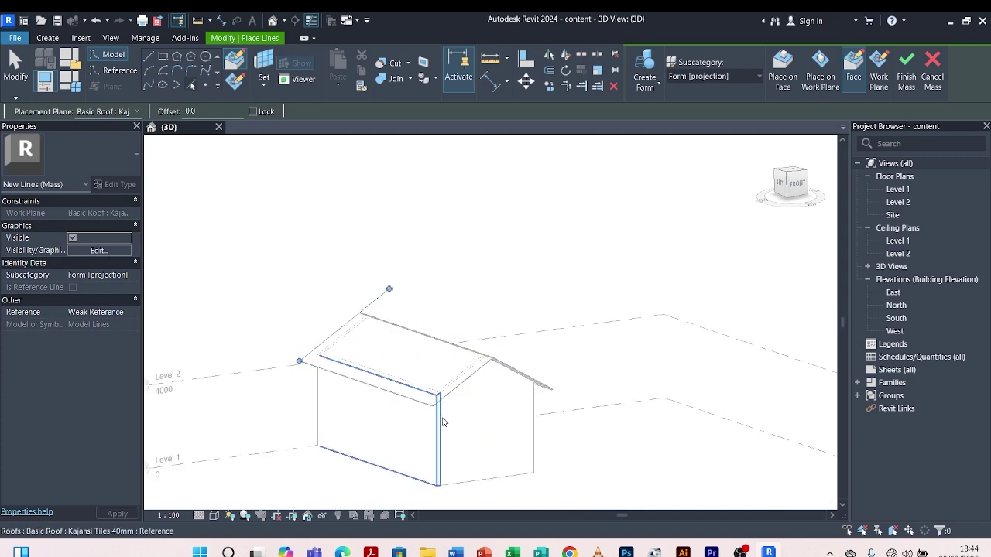
scroll(449, 420, "up", 3)
scroll(387, 365, "up", 6)
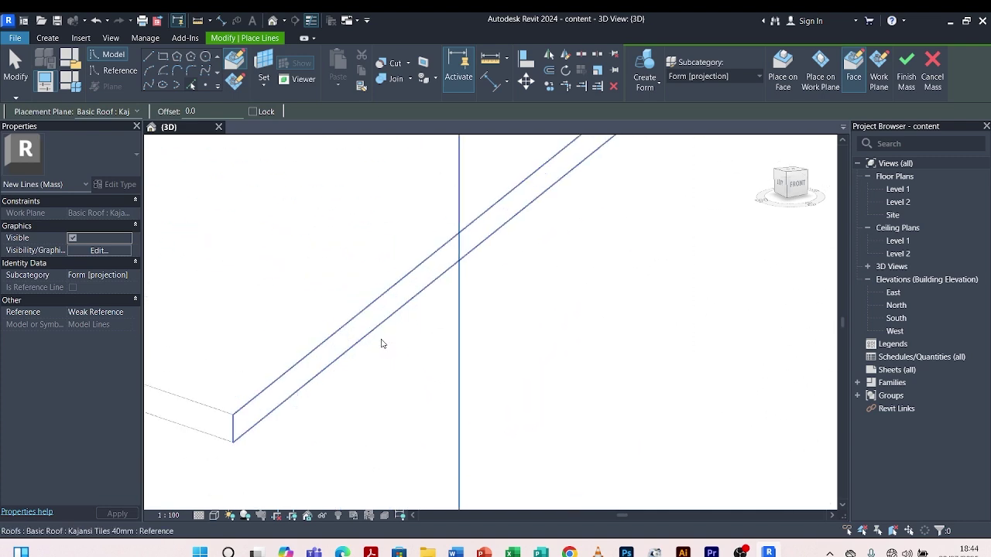
scroll(573, 372, "down", 5)
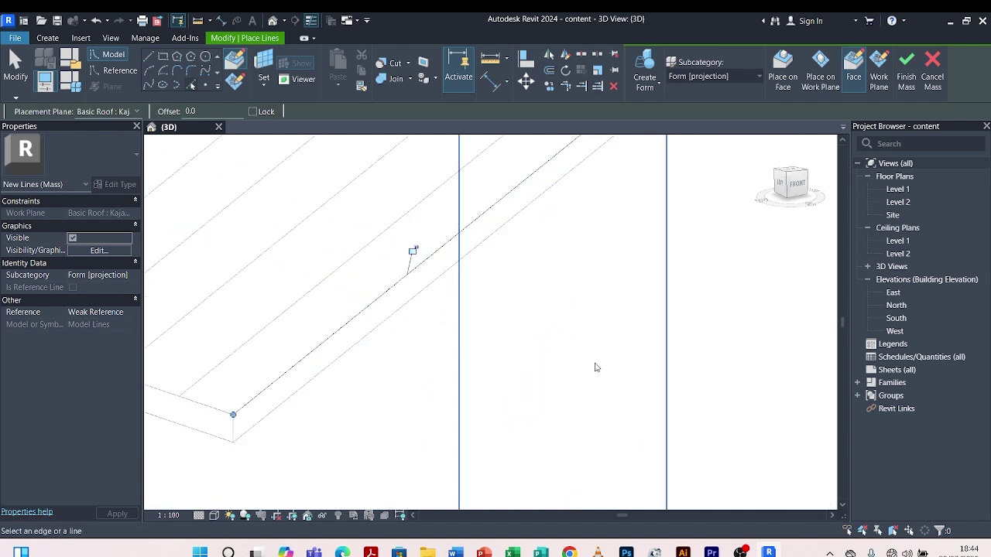
scroll(456, 383, "up", 5)
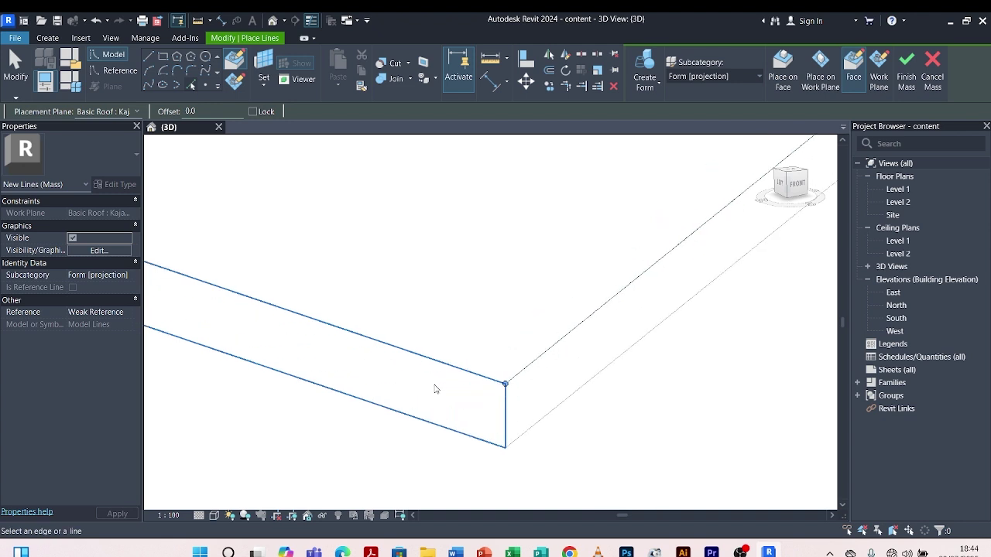
scroll(461, 435, "up", 4)
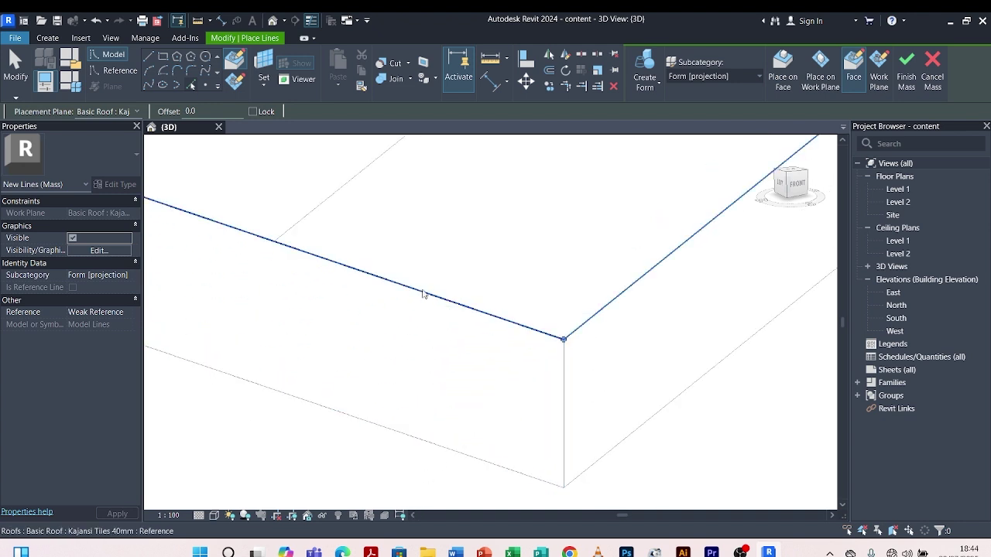
scroll(372, 387, "down", 8)
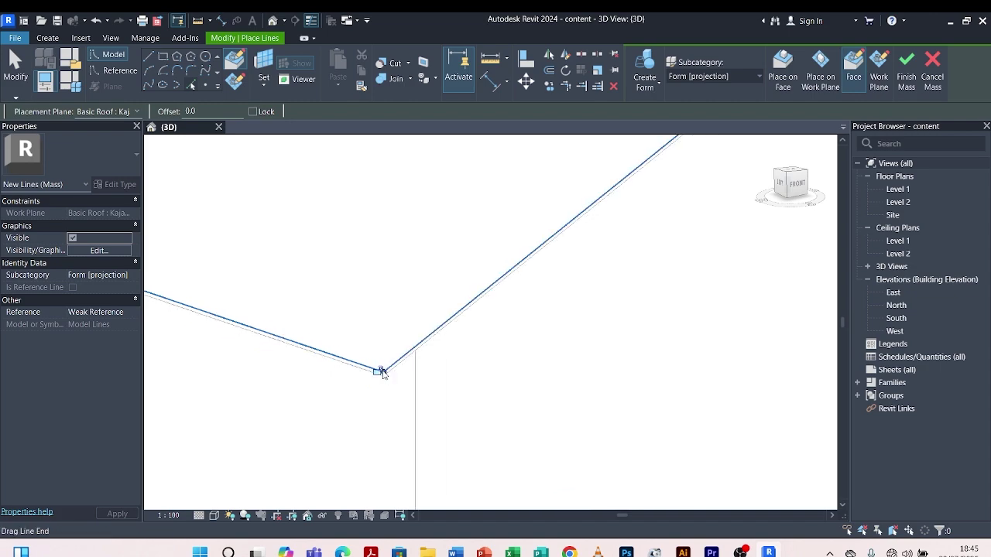
middle_click_drag(388, 374, 534, 349, "shift")
scroll(392, 386, "up", 6)
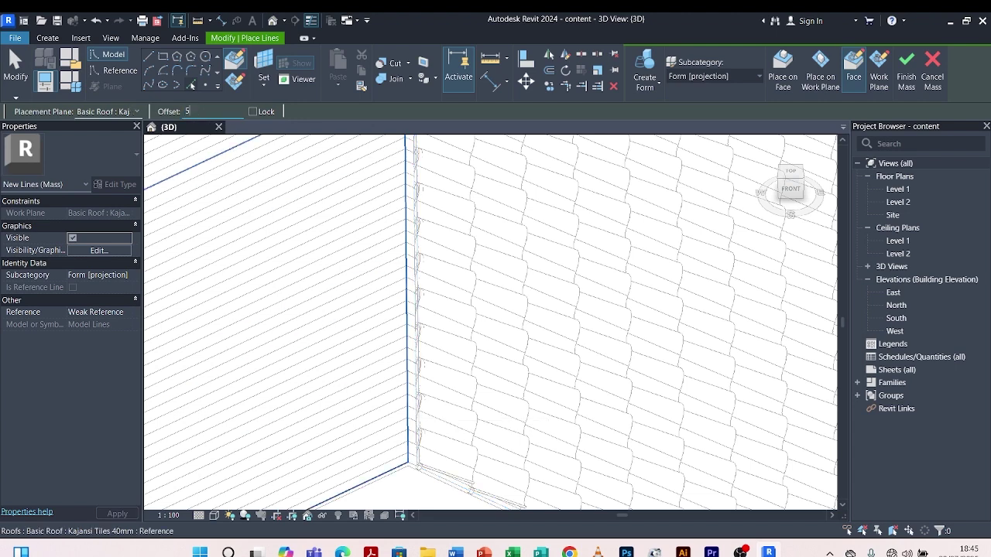
scroll(394, 261, "up", 3)
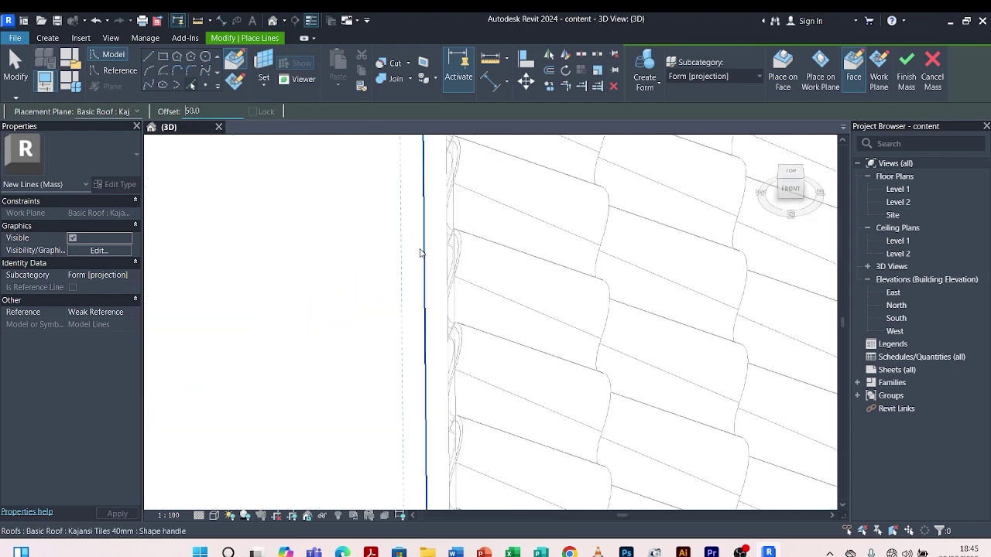
scroll(425, 250, "down", 5)
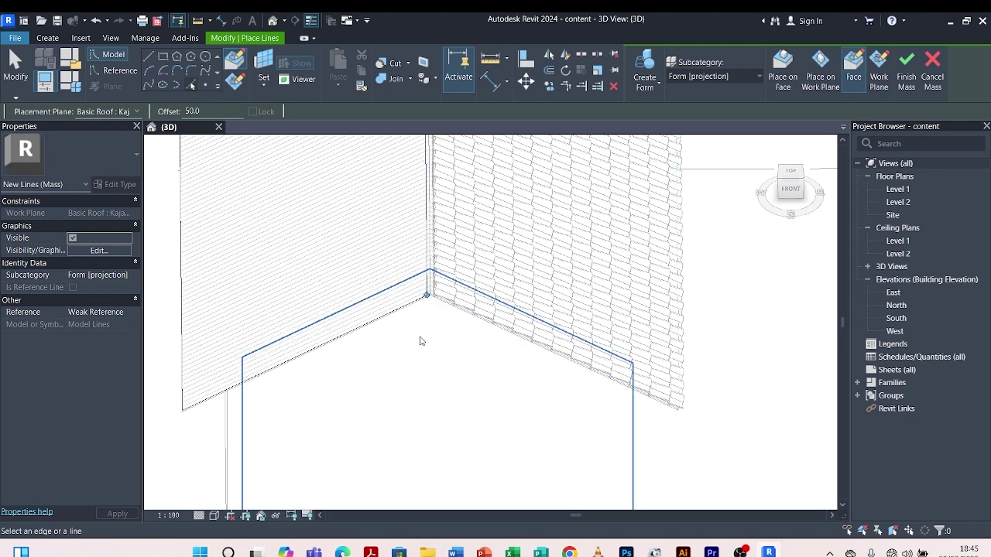
middle_click_drag(302, 367, 394, 349, "shift")
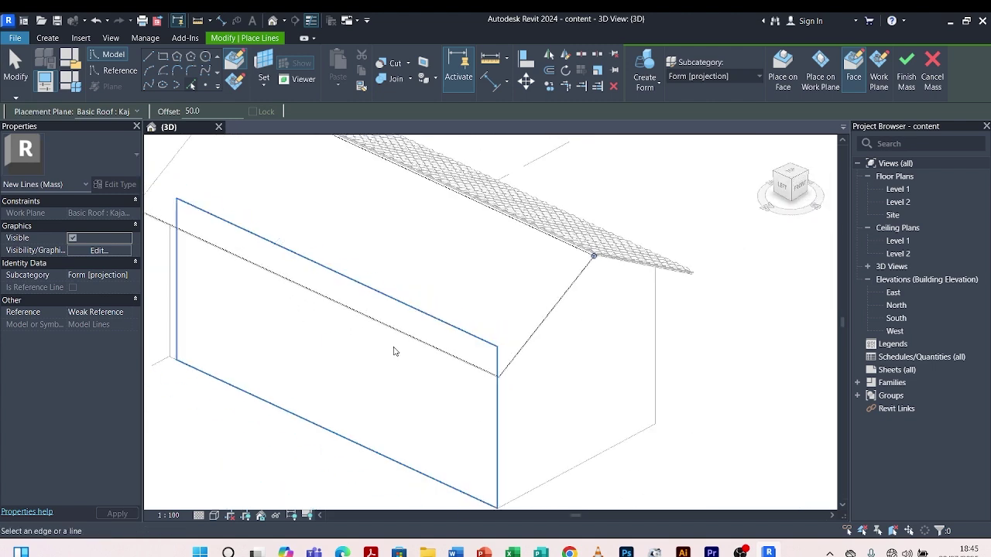
Step: Trim/extend the first pair of slope outline lines so they meet at the corner
left_click(562, 85)
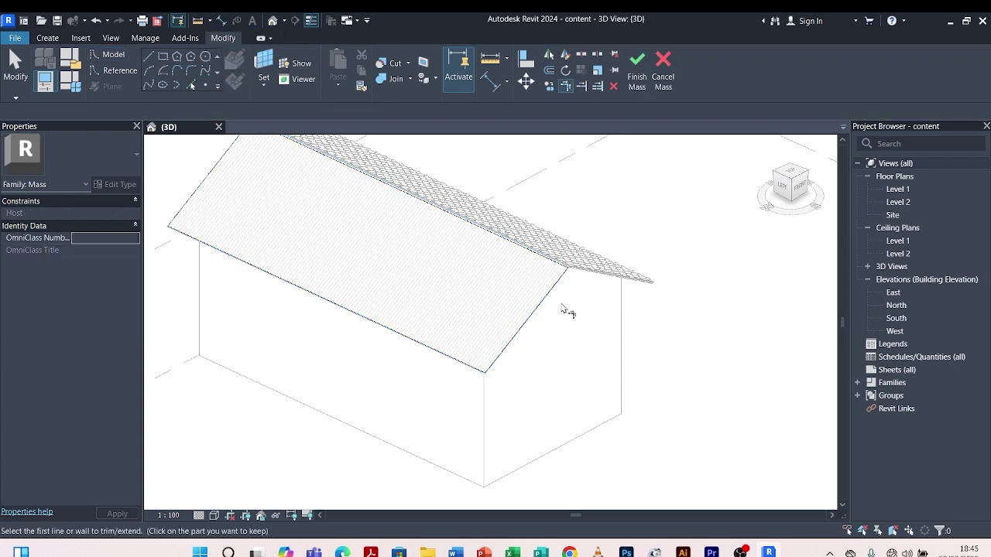
scroll(565, 284, "up", 3)
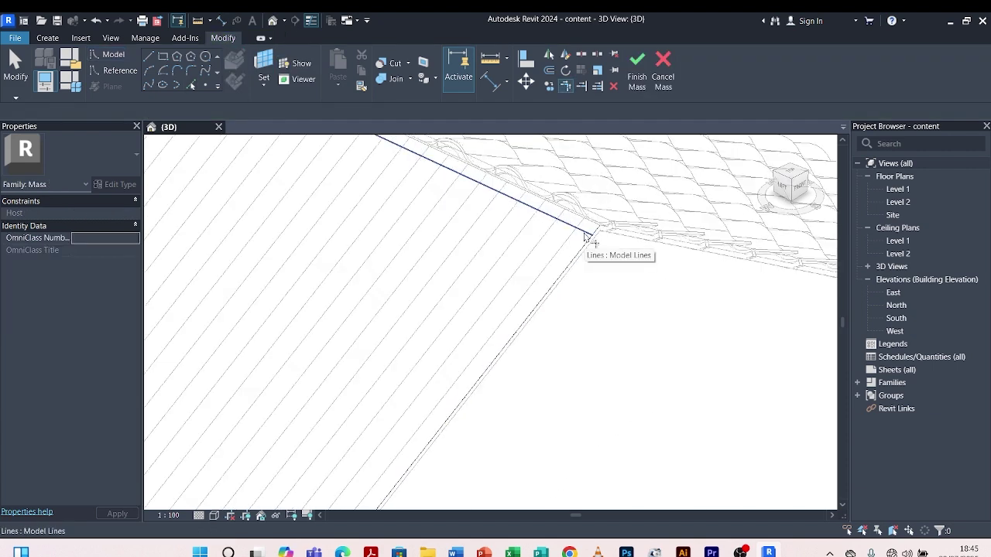
left_click(586, 246)
left_click(588, 232)
scroll(619, 216, "down", 5)
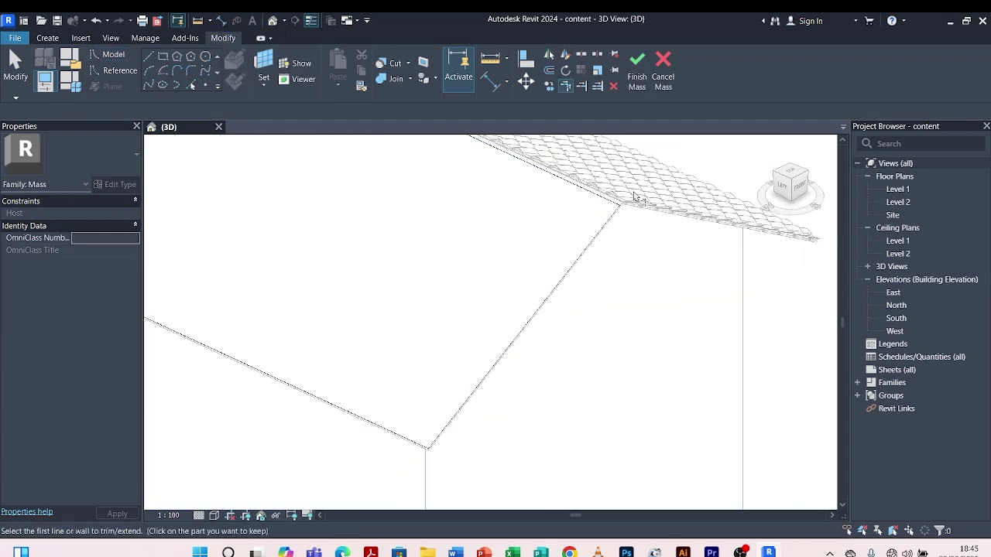
scroll(578, 258, "up", 4)
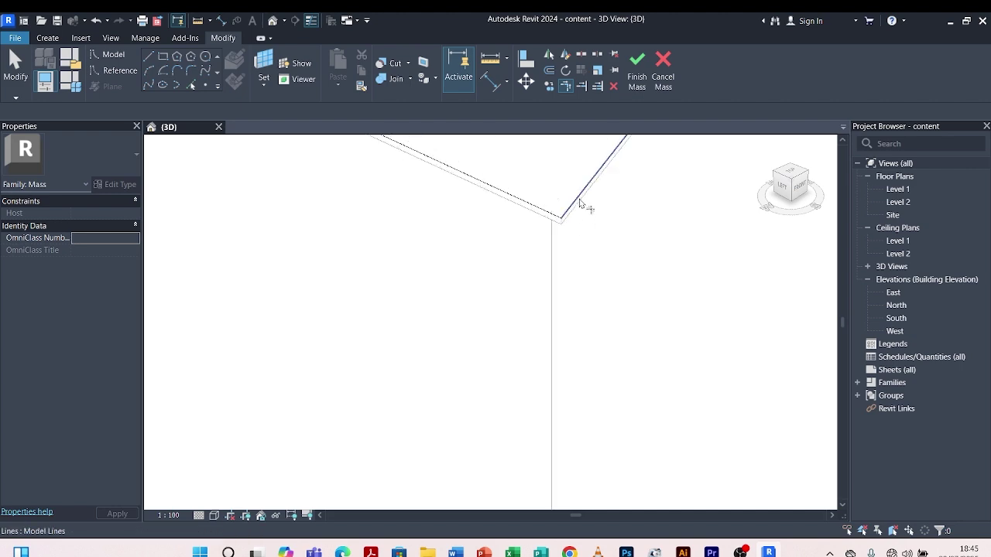
Step: Trim the remaining corner lines and select the joined line chain around the slope
left_click(566, 218)
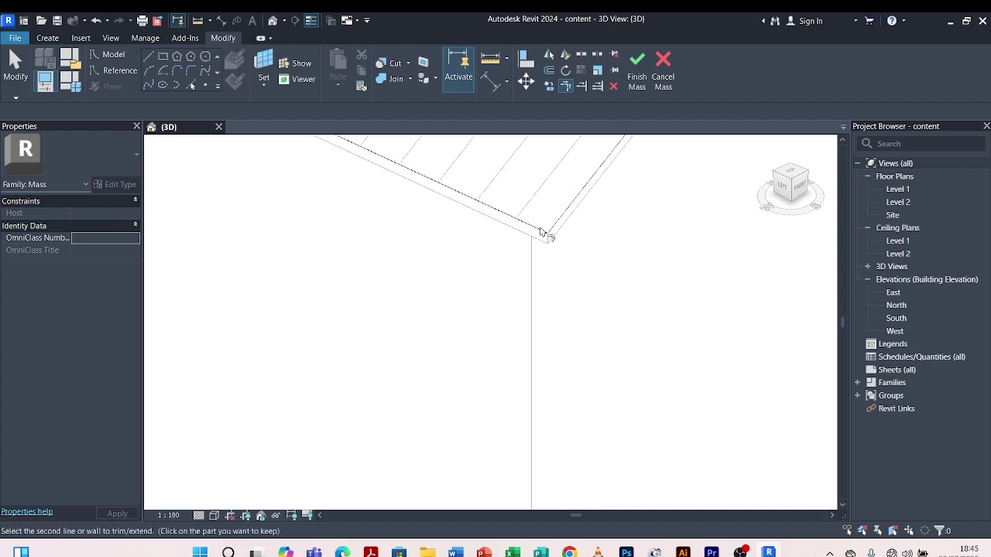
left_click(545, 240)
scroll(565, 395, "down", 6)
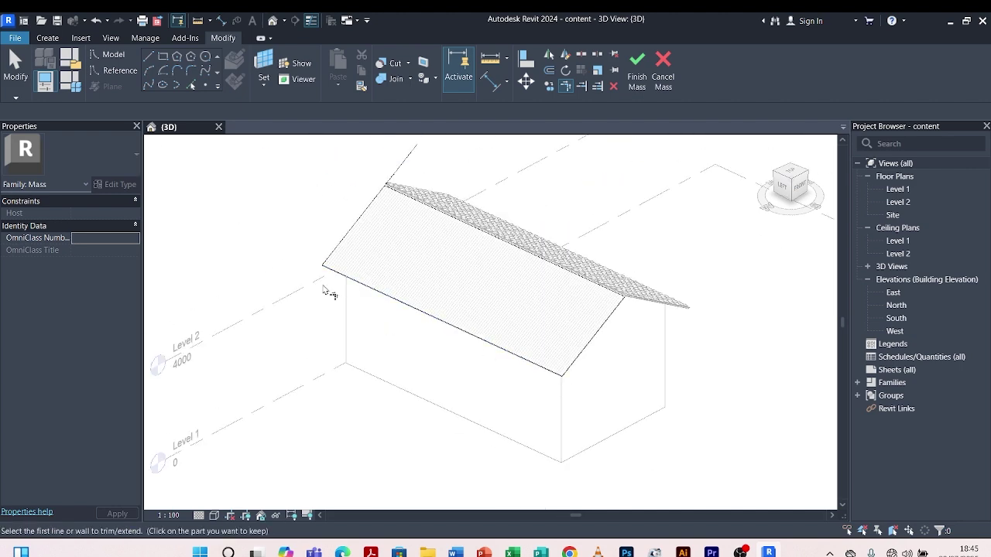
scroll(352, 257, "up", 5)
scroll(353, 257, "up", 4)
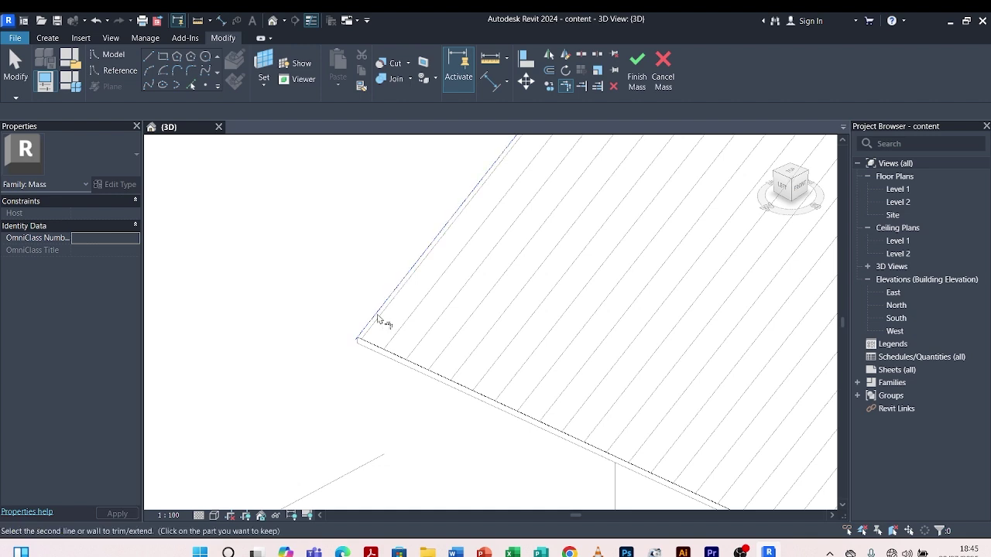
scroll(348, 345, "down", 6)
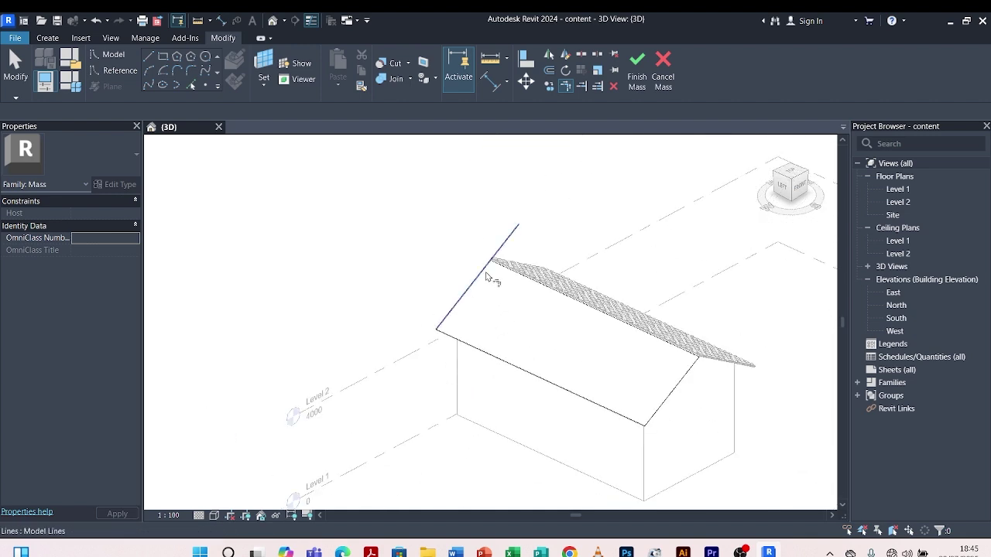
scroll(501, 262, "up", 5)
left_click(499, 225)
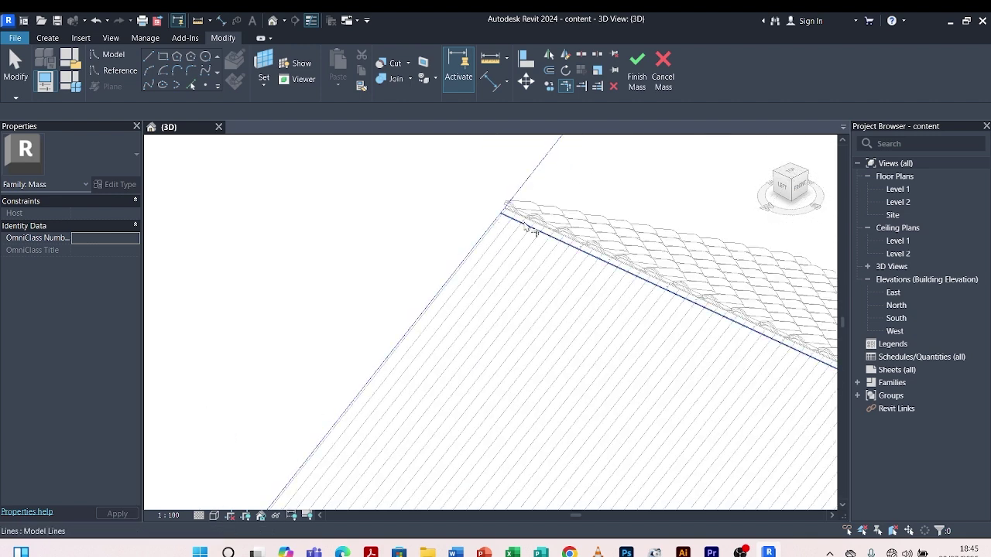
scroll(506, 228, "down", 5)
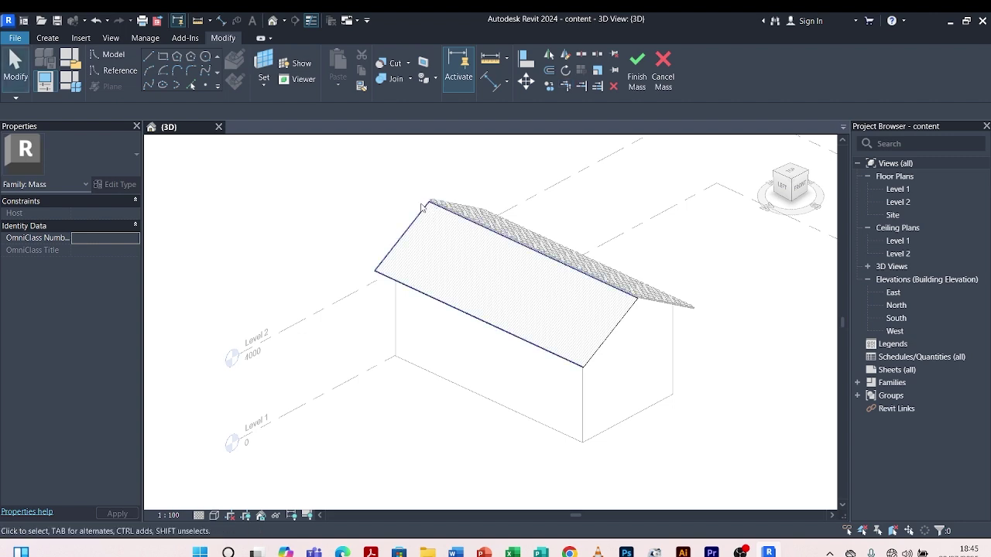
left_click(421, 212)
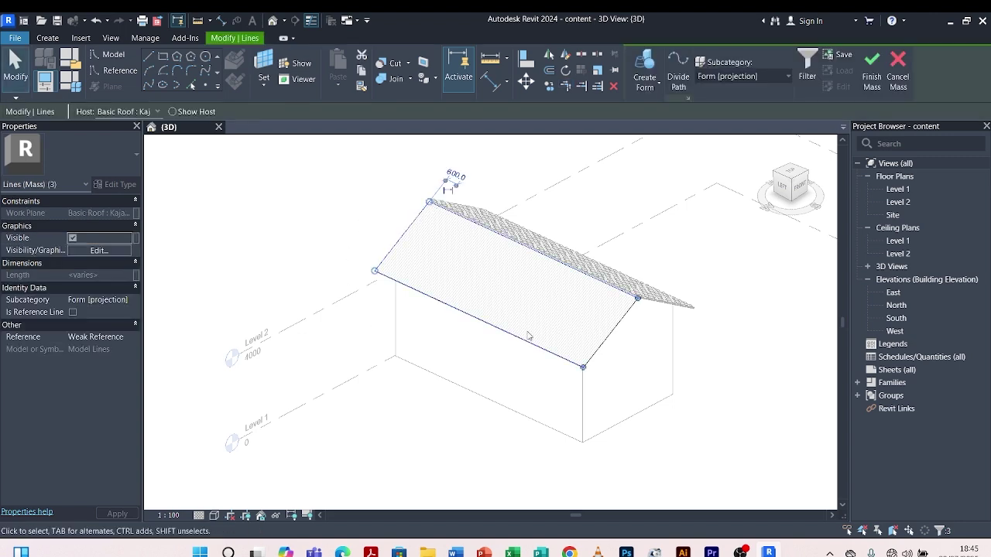
scroll(528, 336, "up", 8)
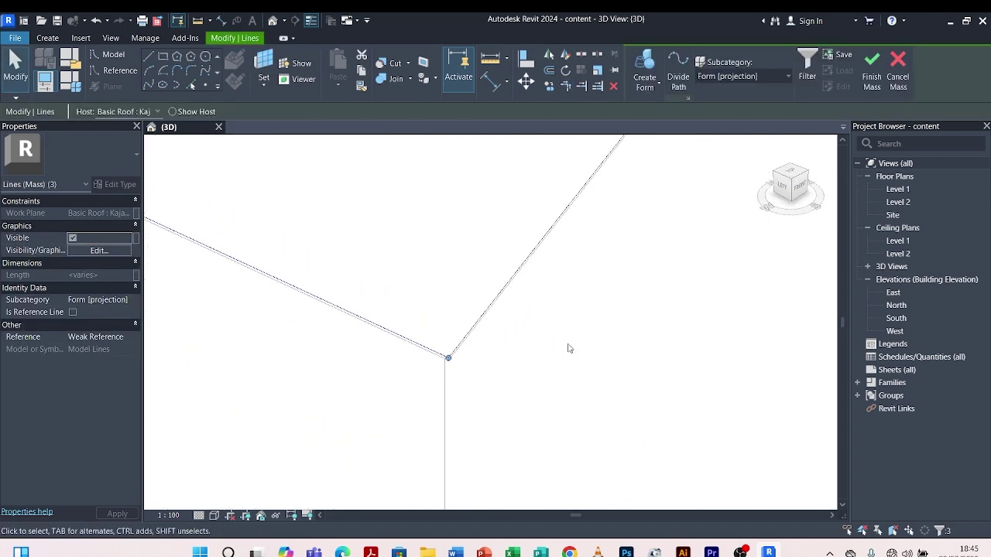
scroll(569, 348, "up", 3)
scroll(267, 354, "up", 4)
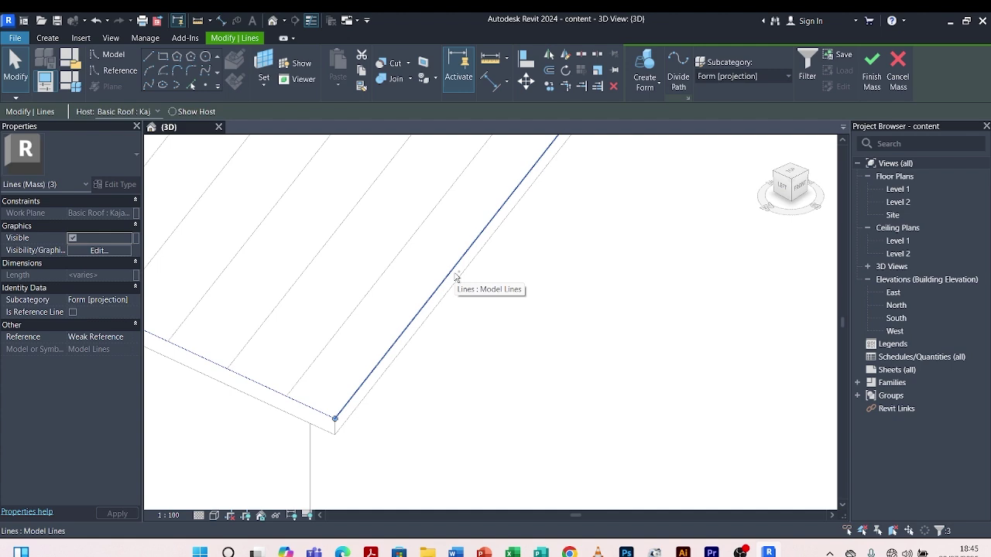
scroll(518, 328, "down", 8)
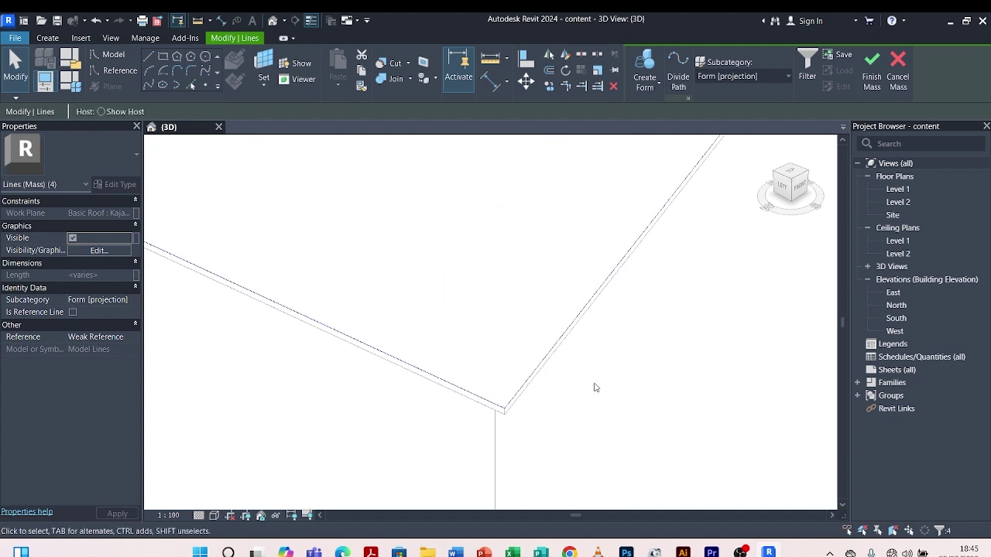
middle_click_drag(356, 365, 611, 347, "shift")
scroll(436, 387, "up", 5)
scroll(436, 386, "down", 4)
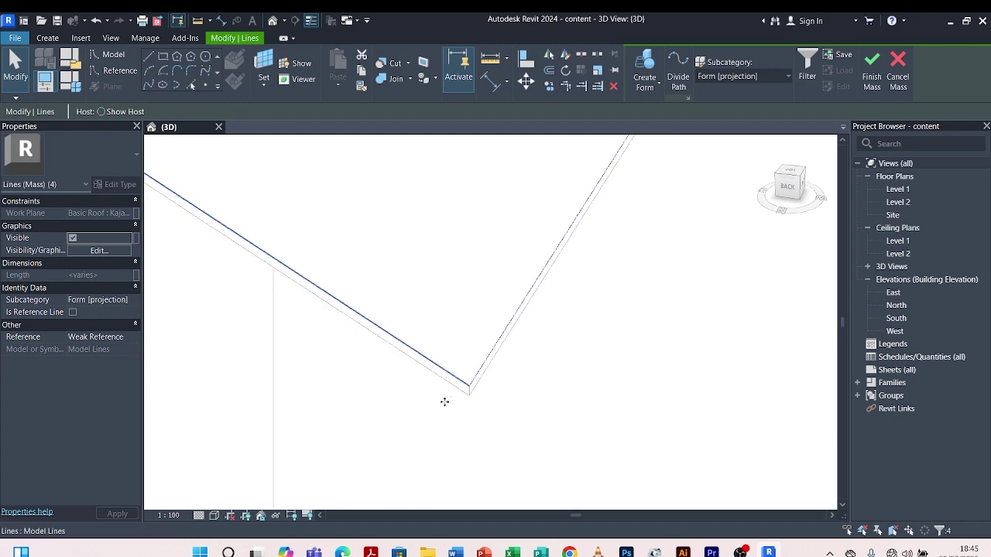
scroll(457, 425, "up", 3)
scroll(457, 424, "down", 2)
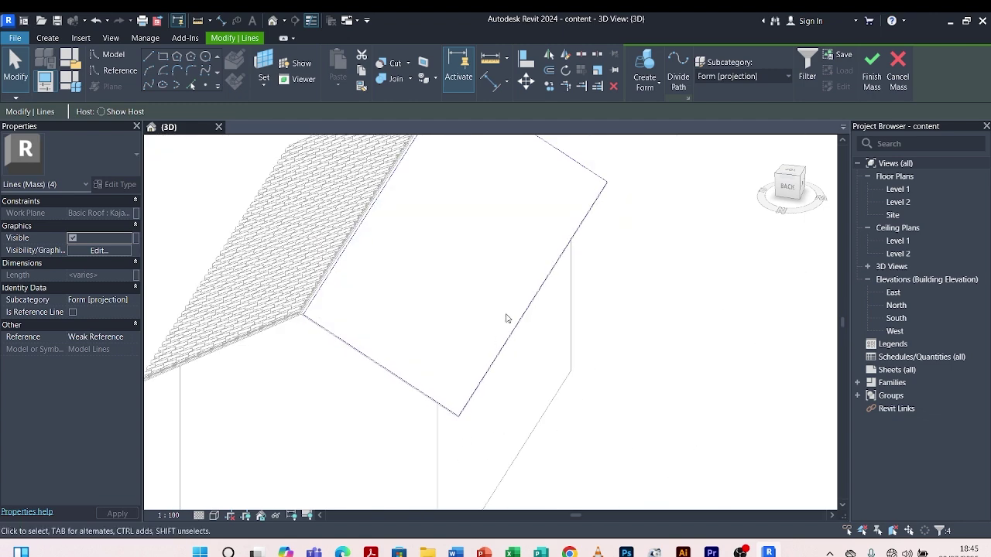
left_click(638, 85)
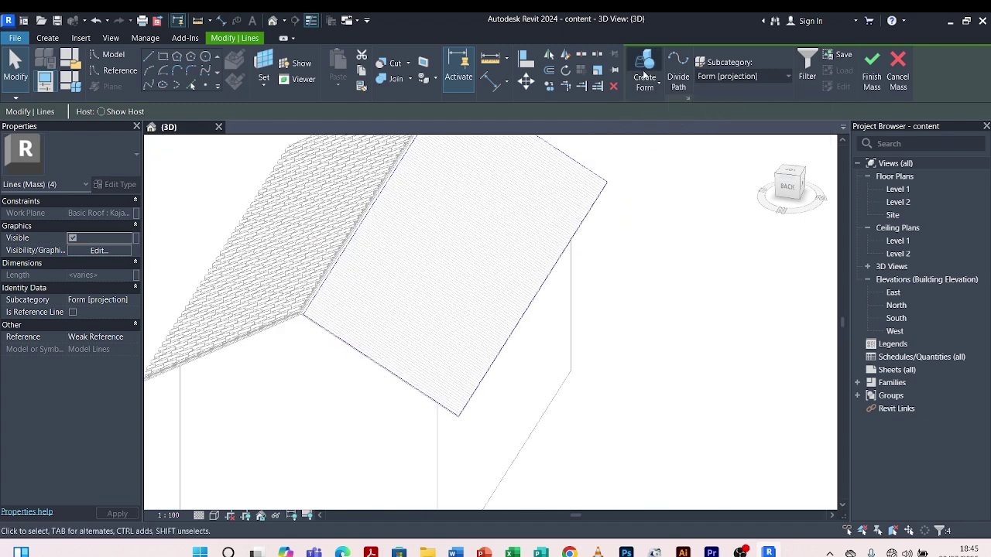
left_click(666, 99)
scroll(546, 444, "down", 4)
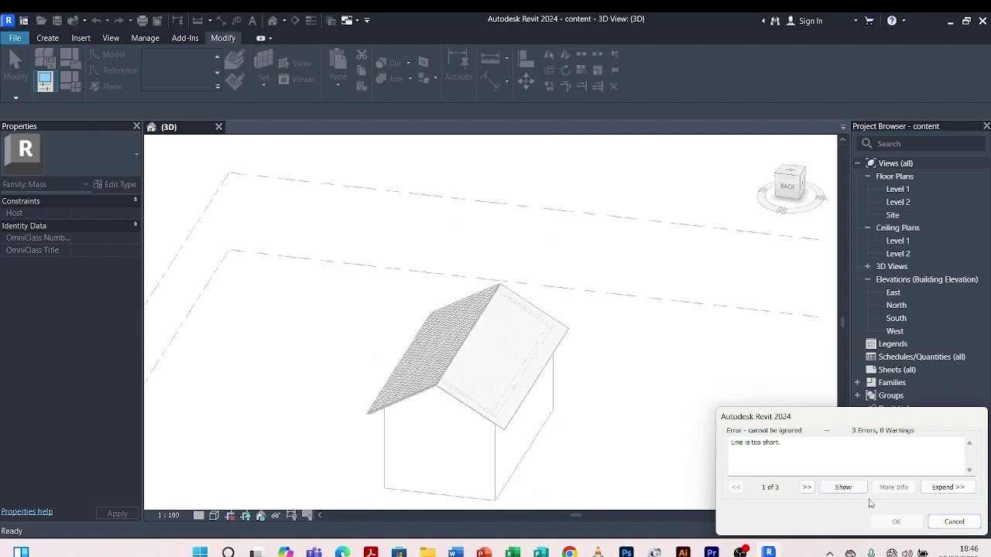
left_click(953, 522)
scroll(577, 433, "up", 3)
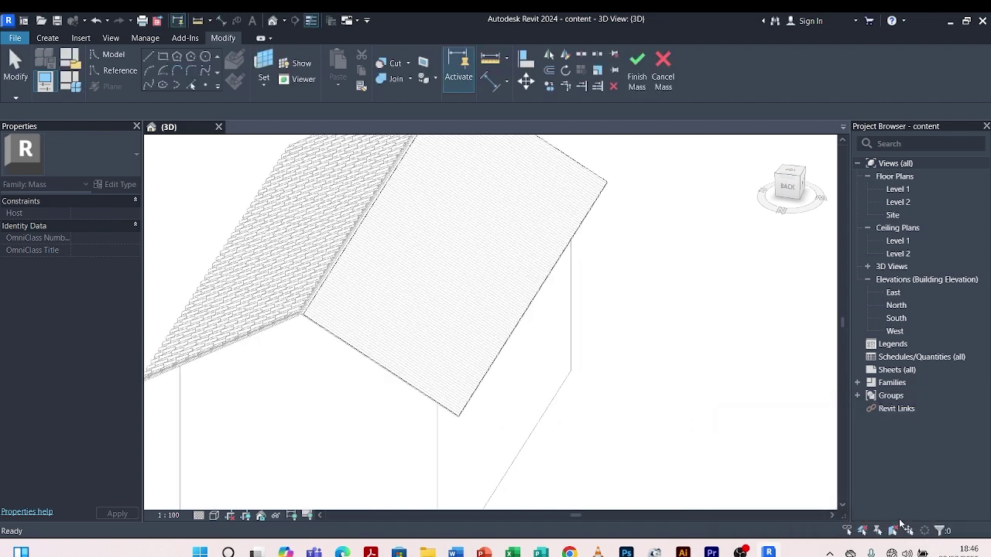
scroll(460, 449, "up", 3)
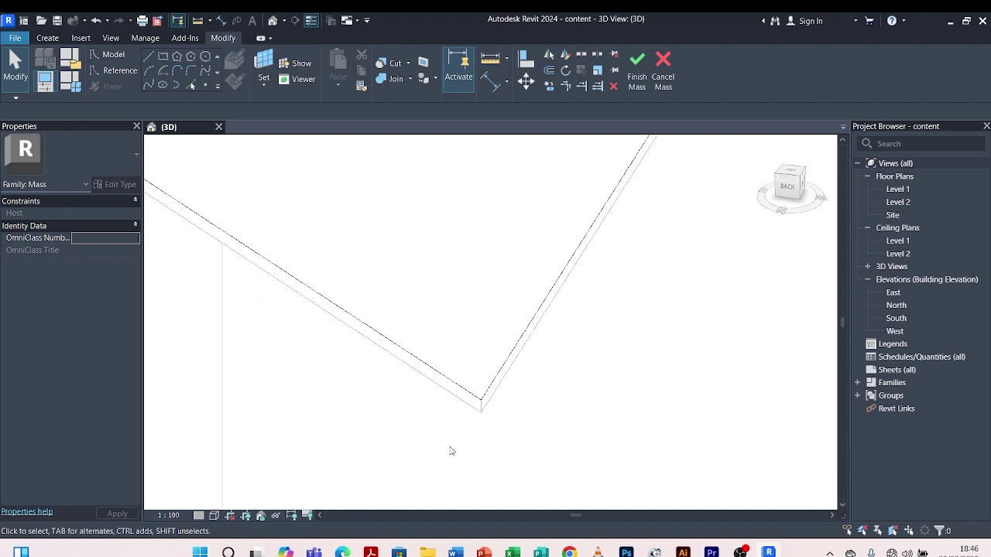
scroll(560, 425, "down", 5)
scroll(360, 335, "up", 5)
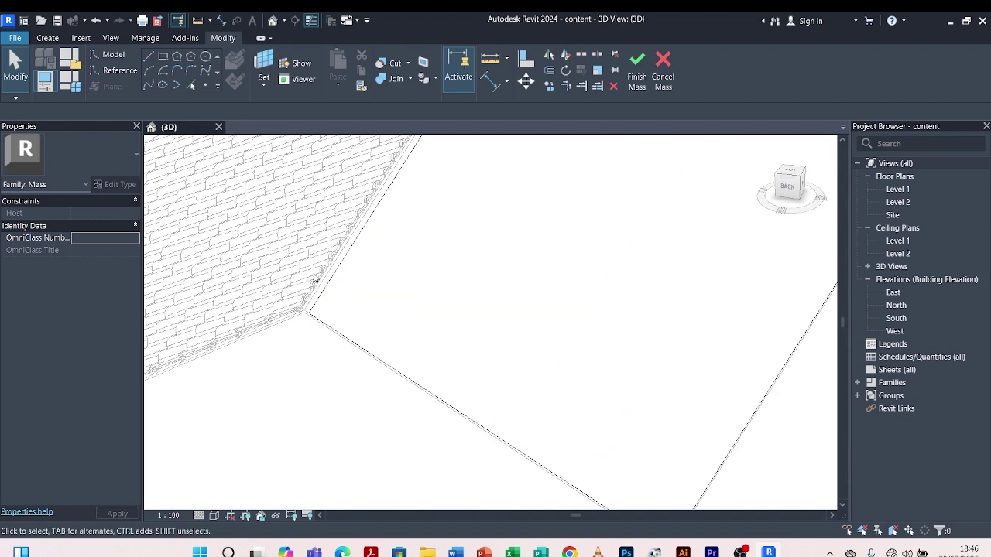
Step: Select the outline chain around the slope, inspect the roof, and clear the selection
left_click(292, 350)
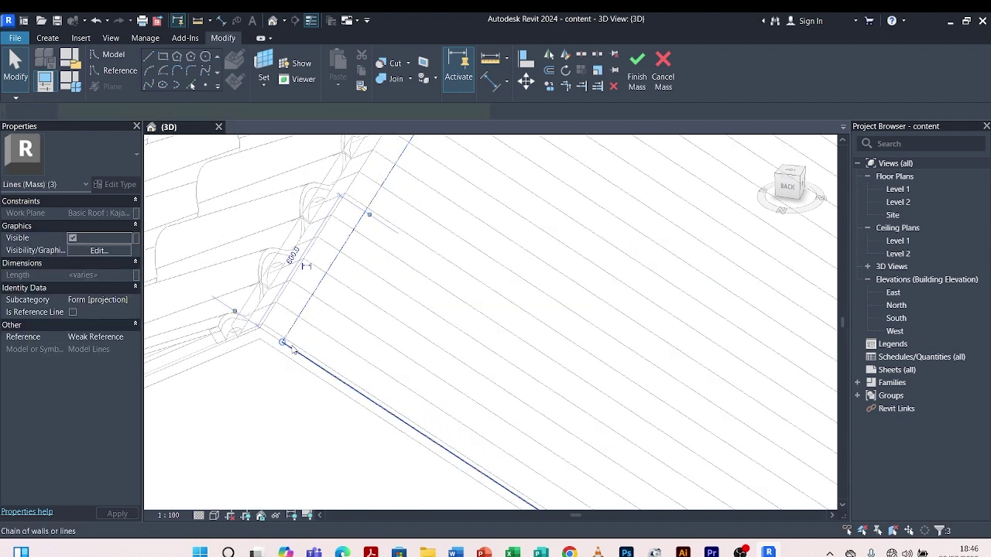
scroll(309, 341, "down", 5)
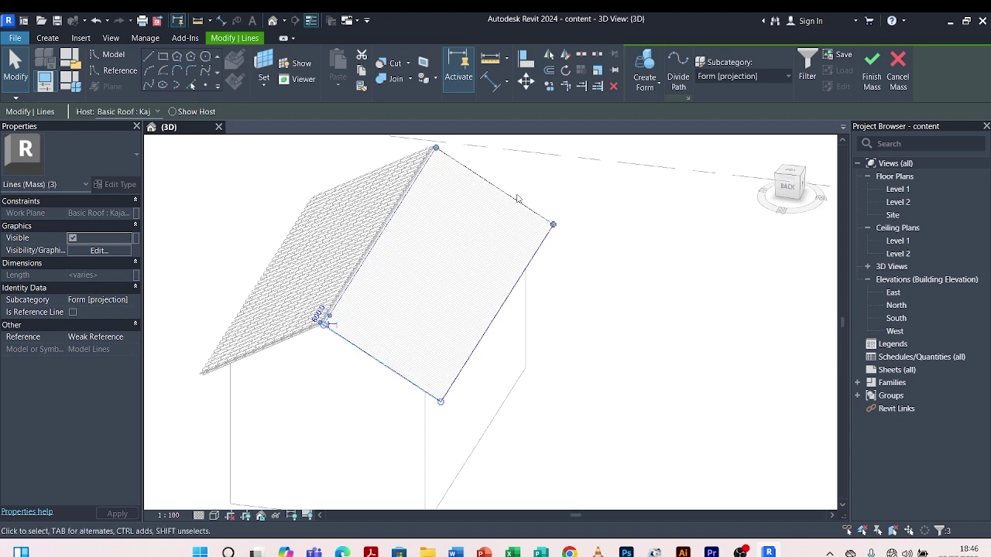
middle_click_drag(631, 271, 598, 200, "shift")
scroll(641, 296, "up", 5)
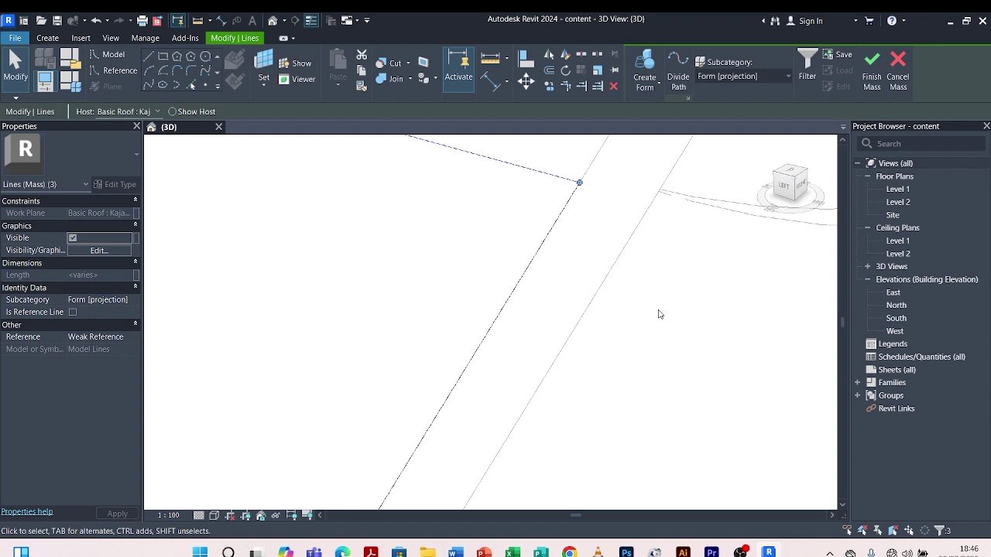
key("Escape")
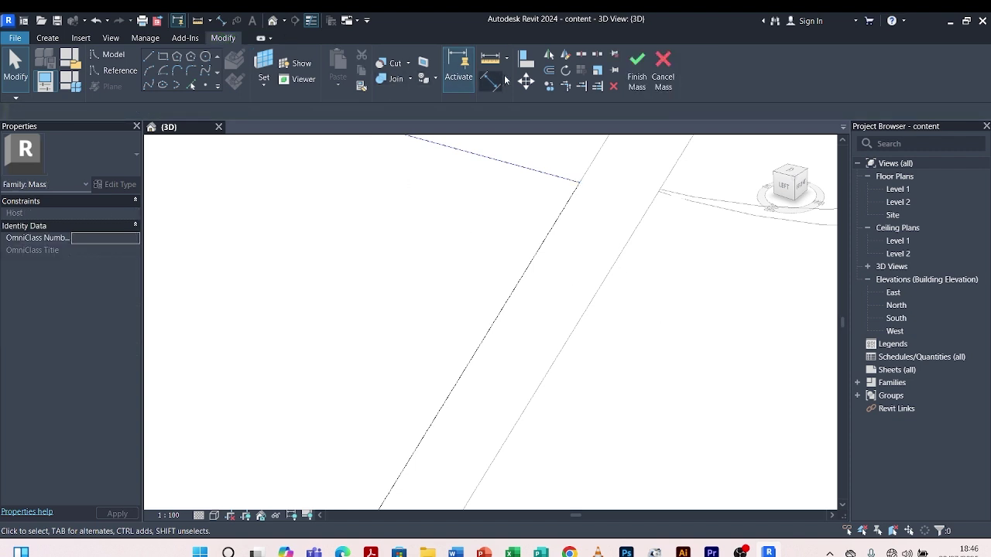
Step: Trim the roof-edge lines to their corners so the outline forms a continuous chain
left_click(564, 87)
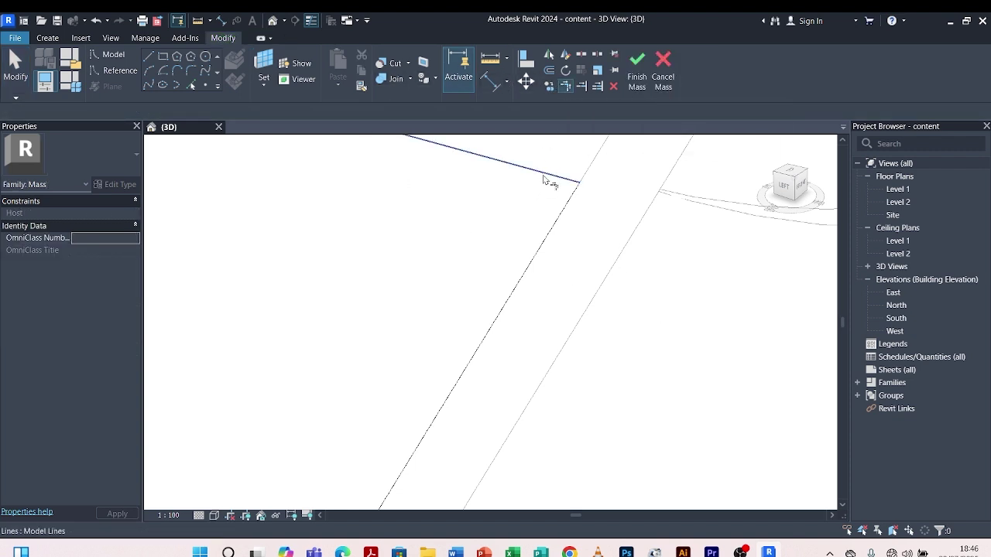
left_click(549, 180)
mouse_move(560, 235)
middle_mouse_down("shift")
mouse_move(625, 247)
mouse_move(663, 221)
mouse_move(647, 221)
middle_mouse_up("shift")
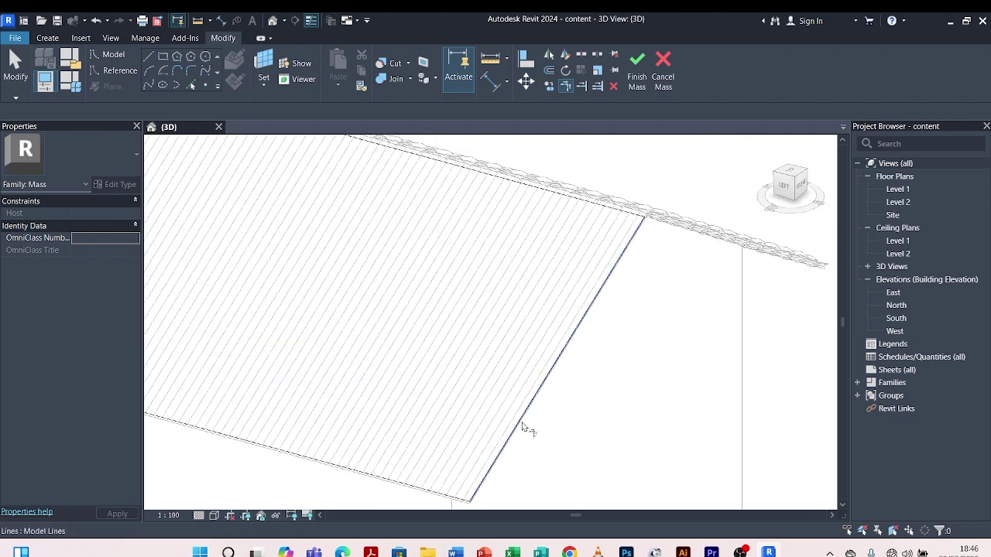
left_click(460, 501)
scroll(487, 442, "down", 5)
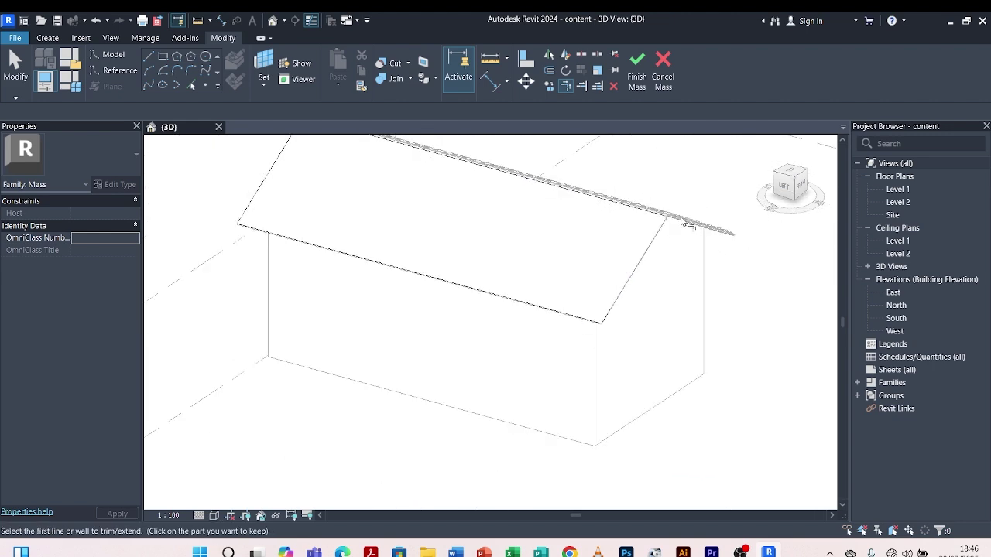
left_click(250, 203)
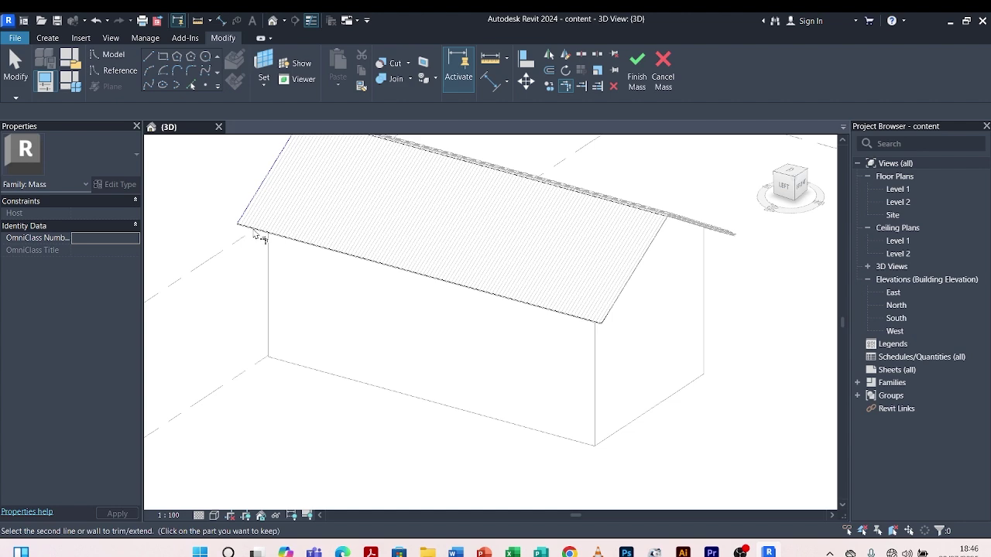
scroll(263, 238, "down", 4)
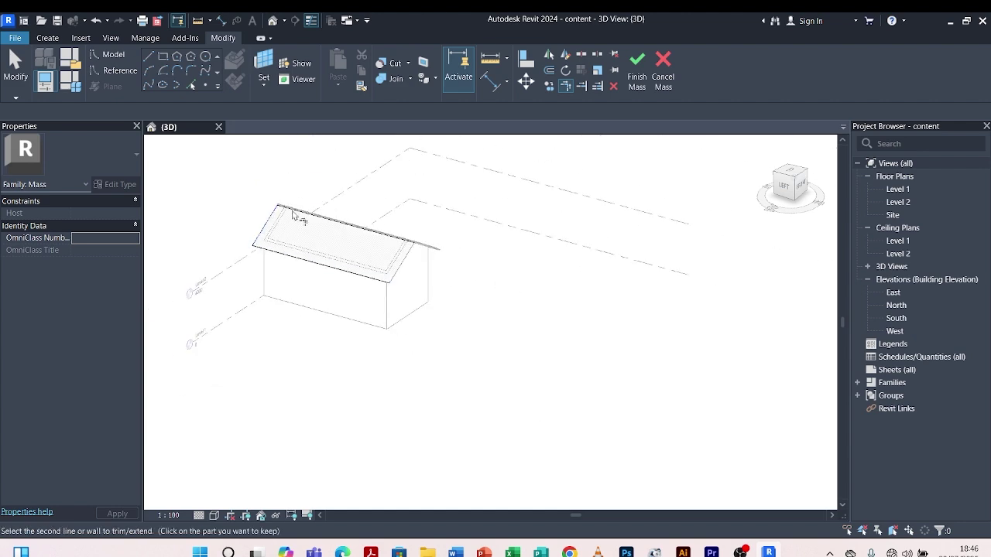
scroll(244, 275, "up", 5)
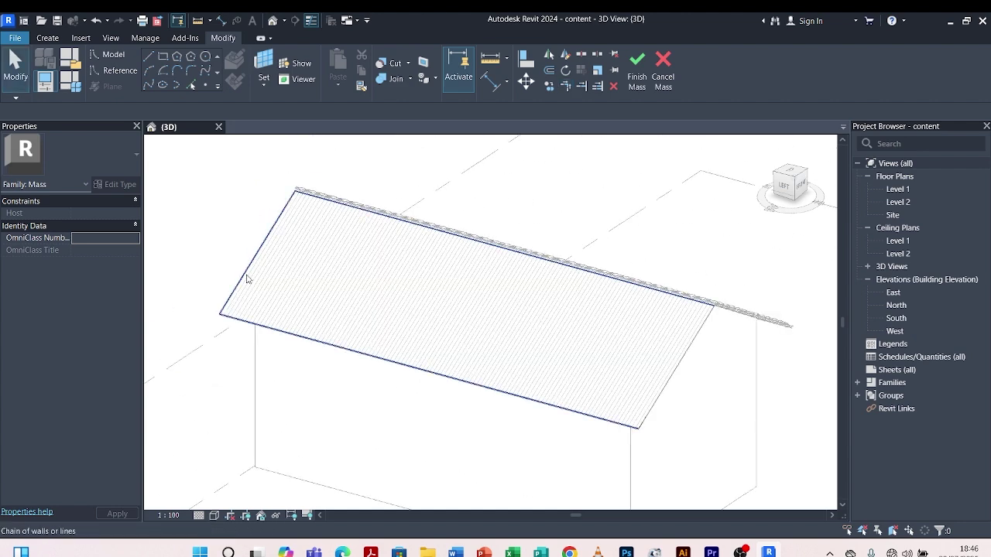
left_click(247, 278)
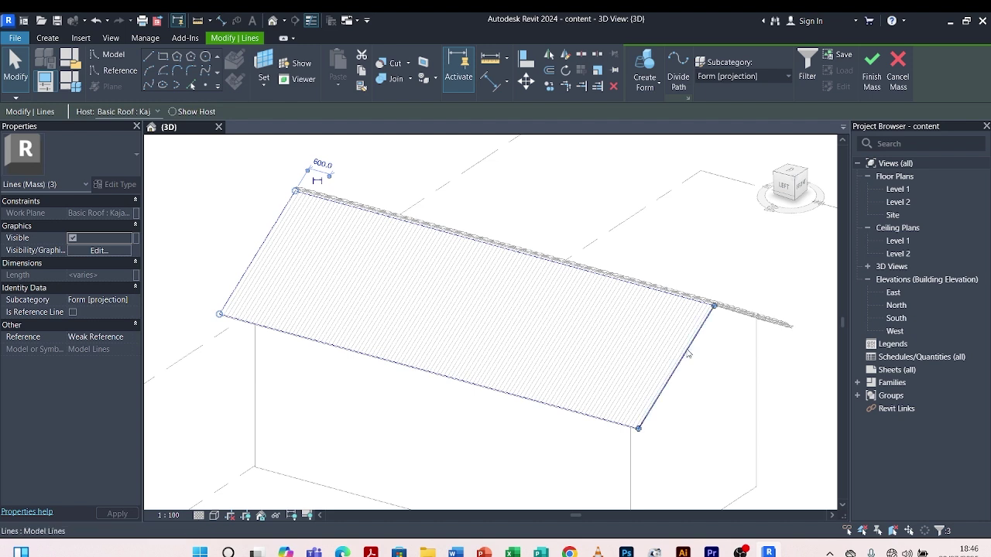
left_click(687, 353, "ctrl")
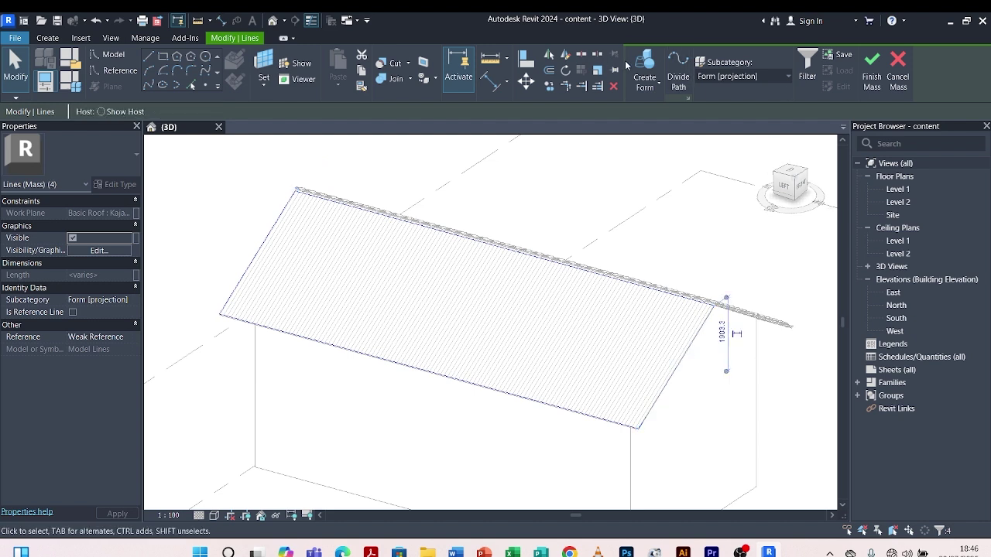
left_click(648, 63)
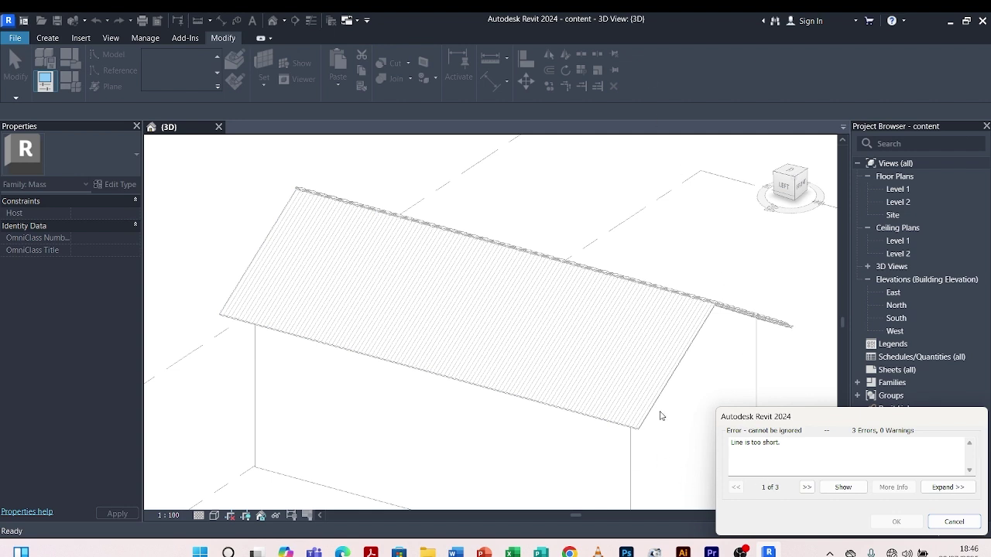
scroll(660, 415, "down", 3)
scroll(601, 331, "up", 8)
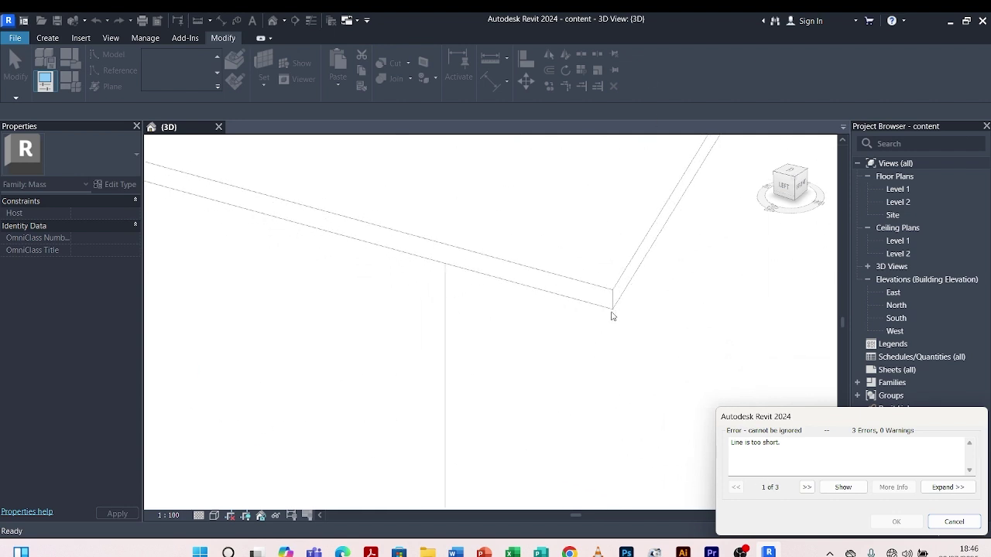
scroll(612, 316, "up", 2)
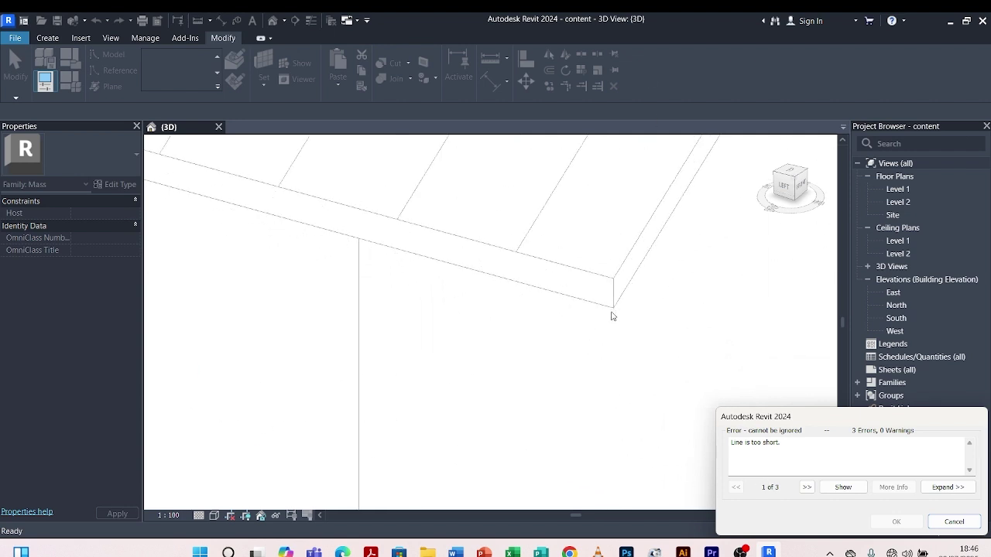
left_click(947, 524)
scroll(774, 371, "down", 3)
scroll(579, 460, "up", 4)
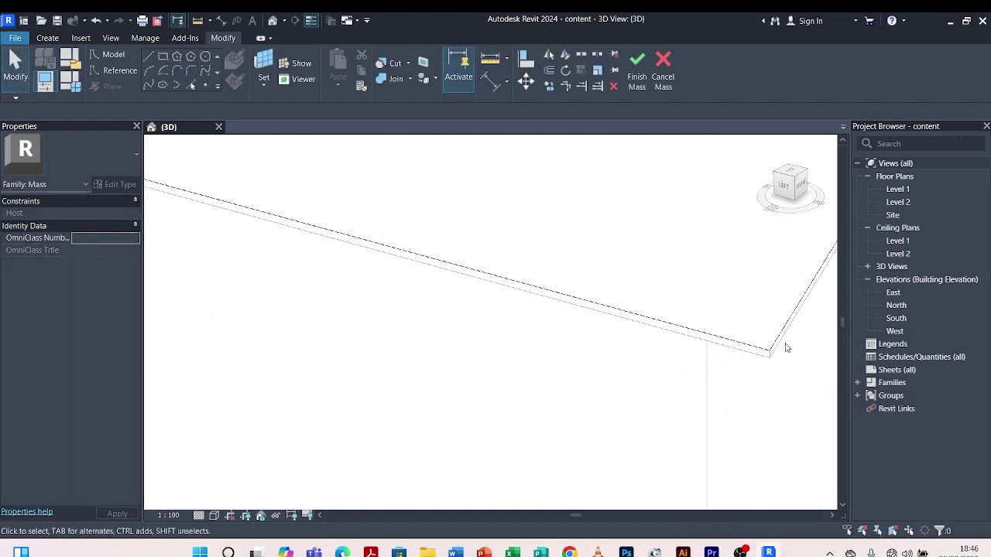
Step: Remove the two leftover mass lines along the roof edge
scroll(785, 347, "up", 4)
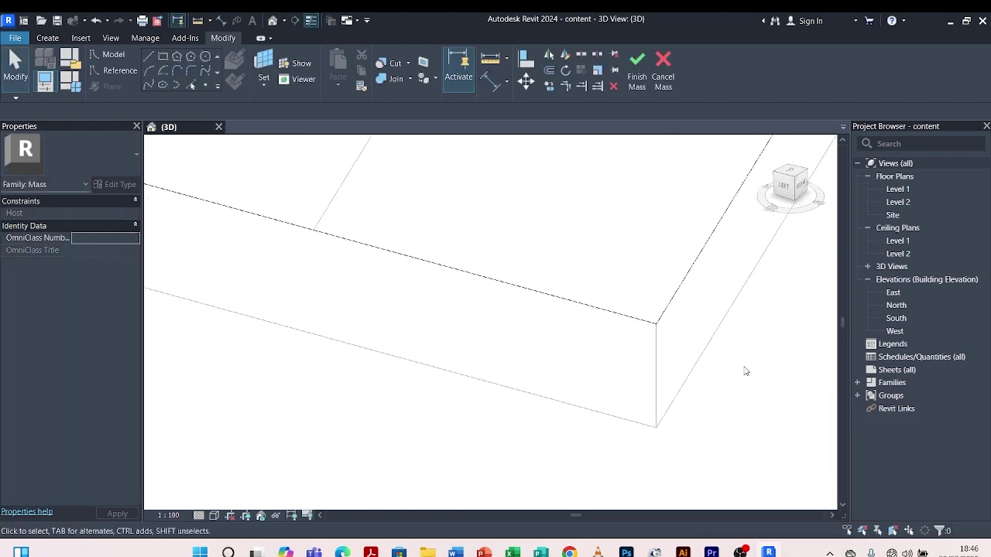
left_click(611, 321)
key("Escape")
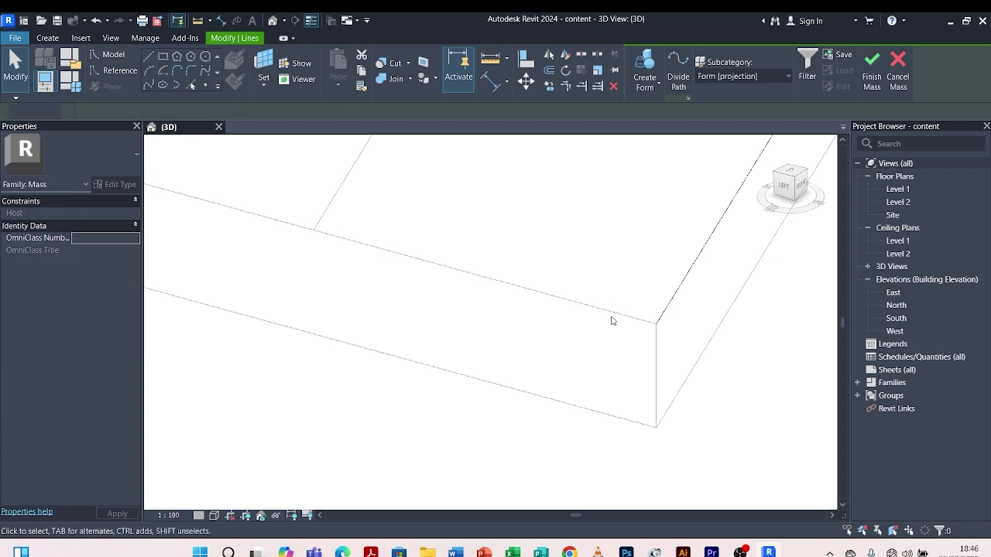
scroll(643, 431, "down", 3)
left_click(704, 332)
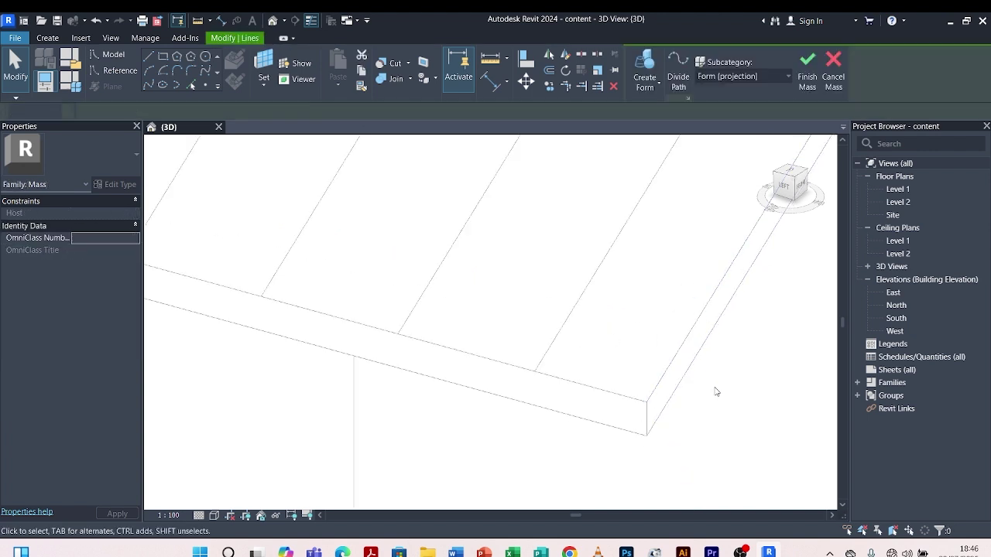
key("Escape")
scroll(714, 393, "down", 3)
scroll(716, 397, "down", 4)
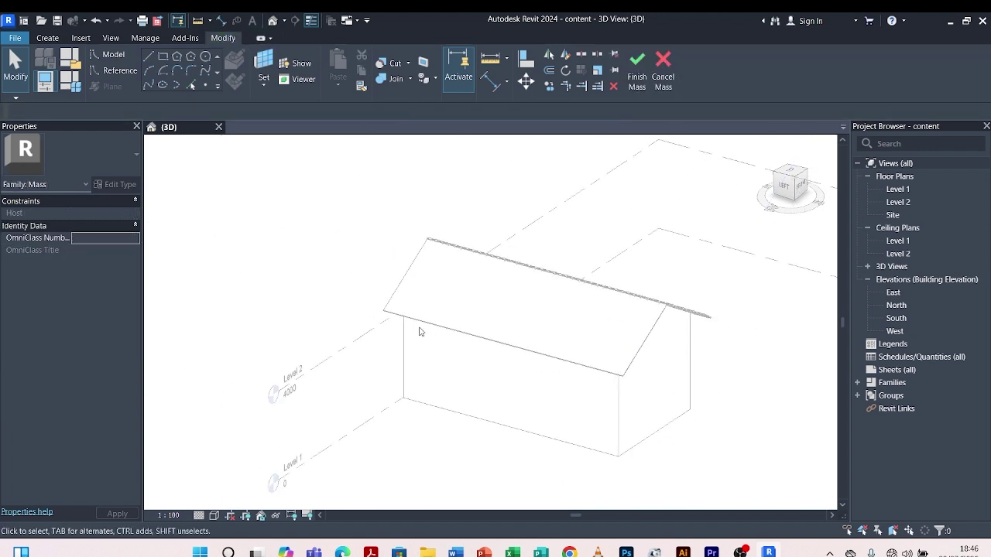
scroll(394, 333, "up", 5)
scroll(395, 348, "up", 2)
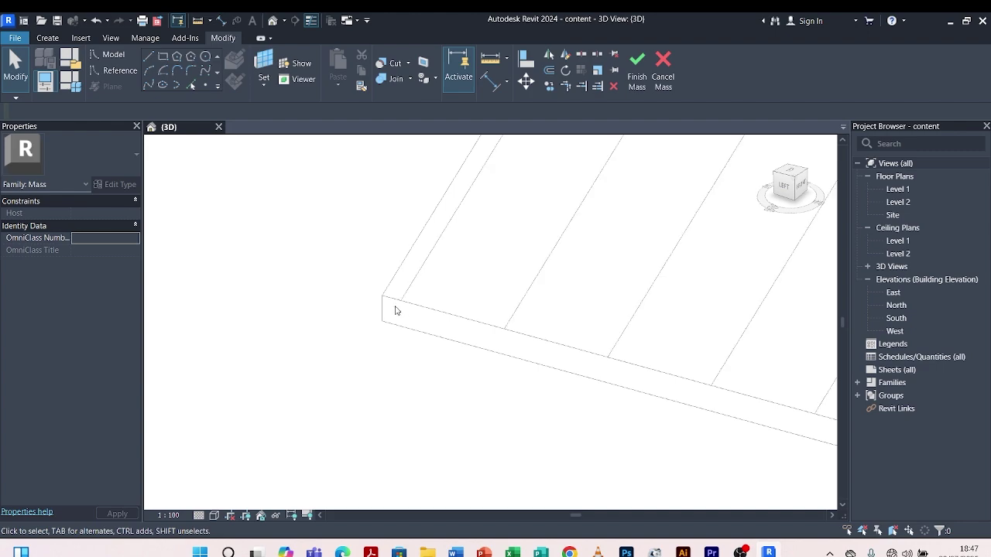
scroll(367, 345, "down", 3)
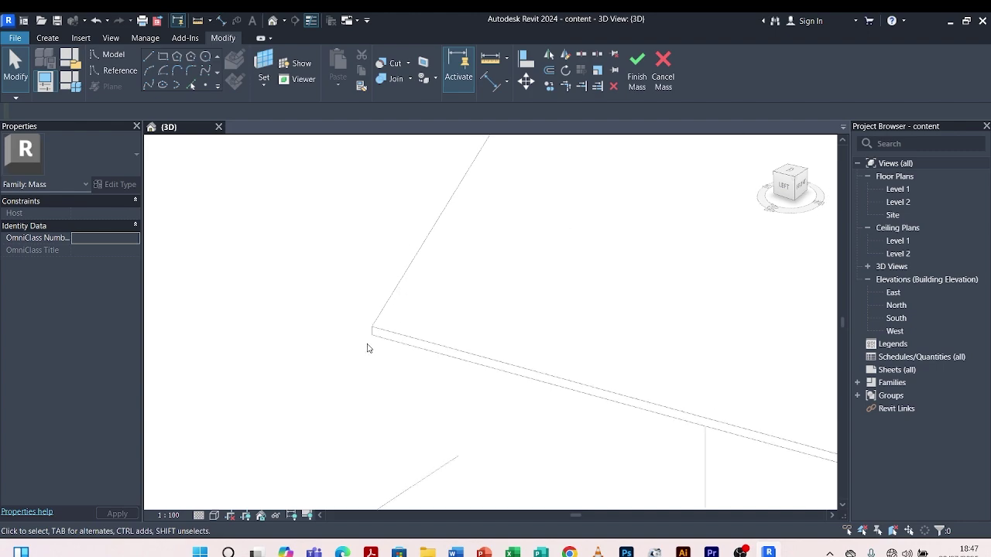
Step: Orbit to the tiled roof and set the Kajansi Tiles 40mm slope as the work plane
middle_click_drag(363, 348, 427, 356, "shift")
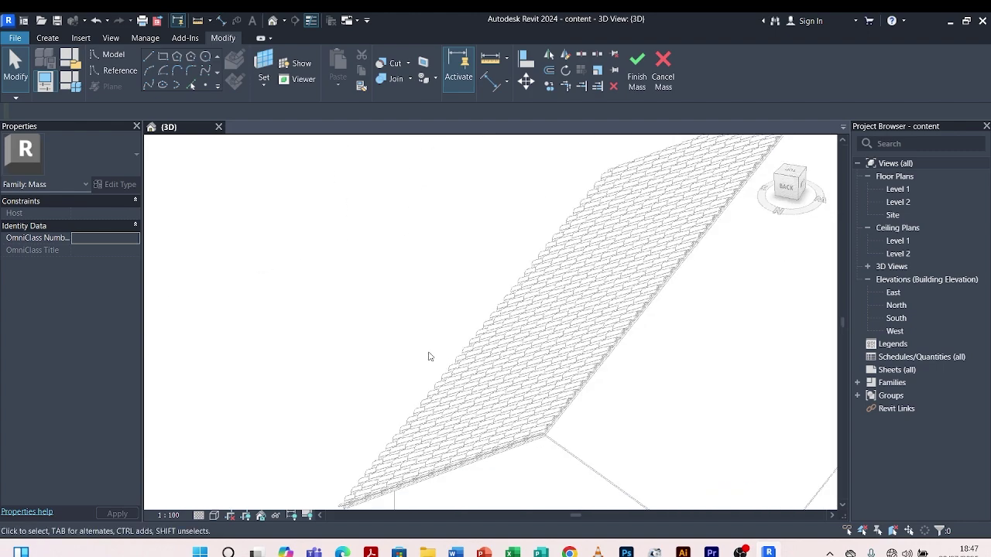
scroll(526, 451, "up", 5)
scroll(459, 308, "up", 2)
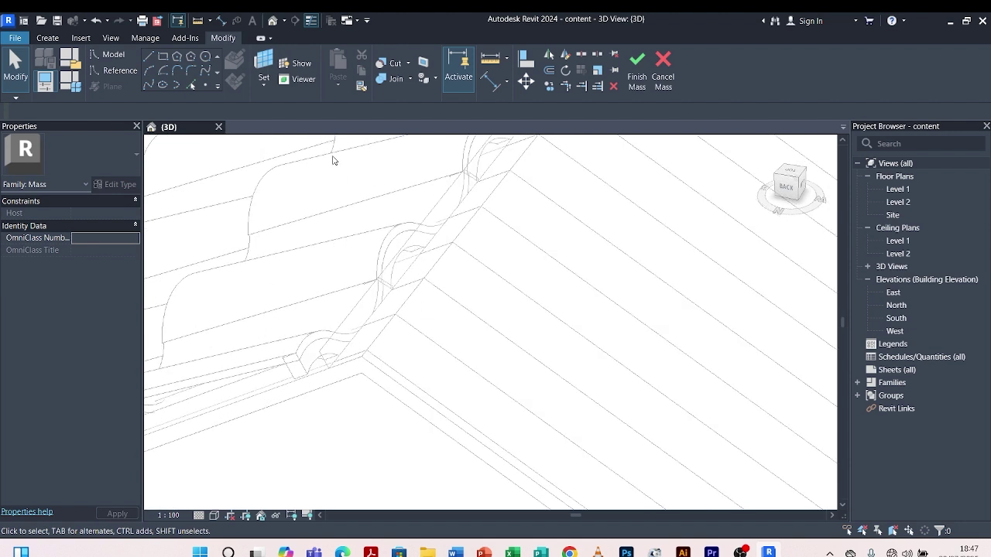
left_click(263, 64)
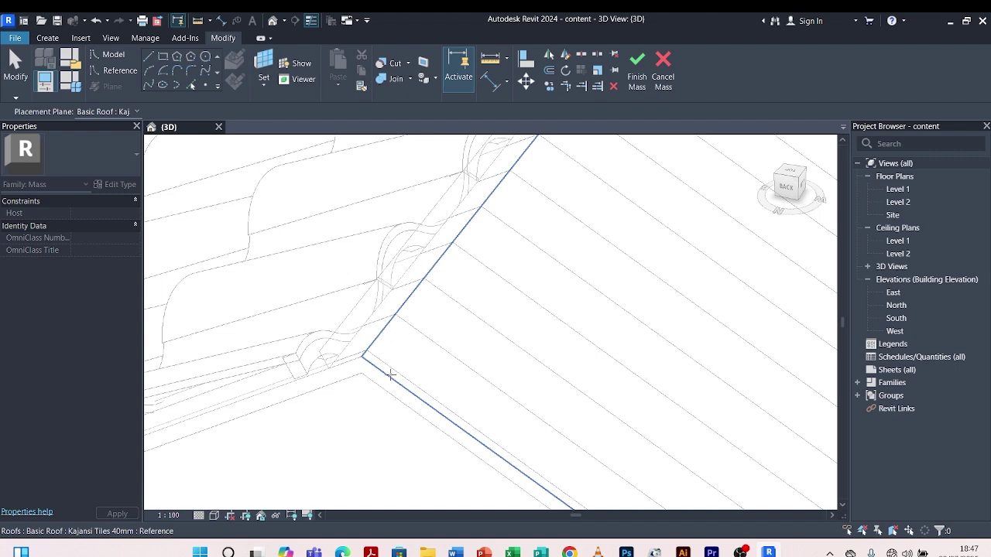
Step: Use the roof slope as the line placement plane and pick the first roof edge as a model line
left_click(390, 374)
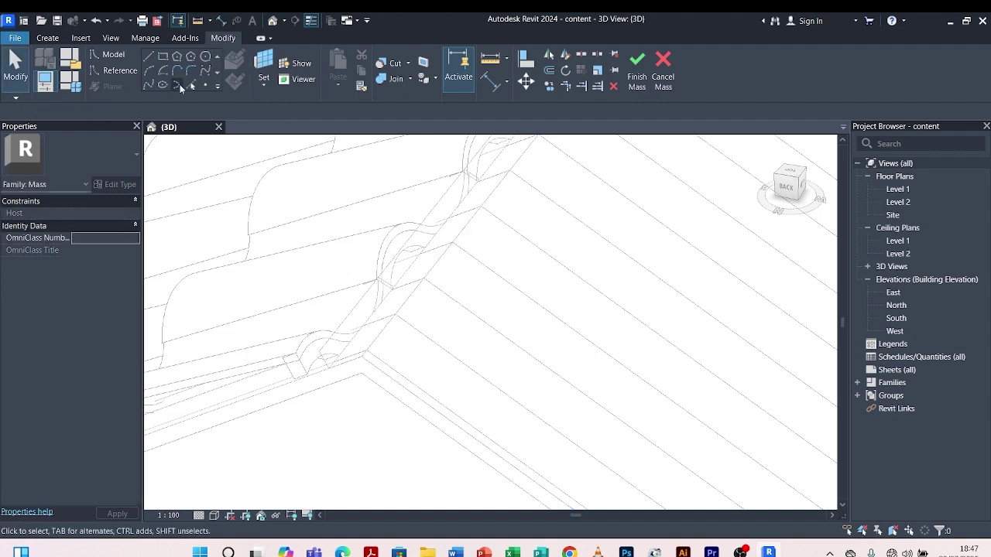
left_click(179, 85)
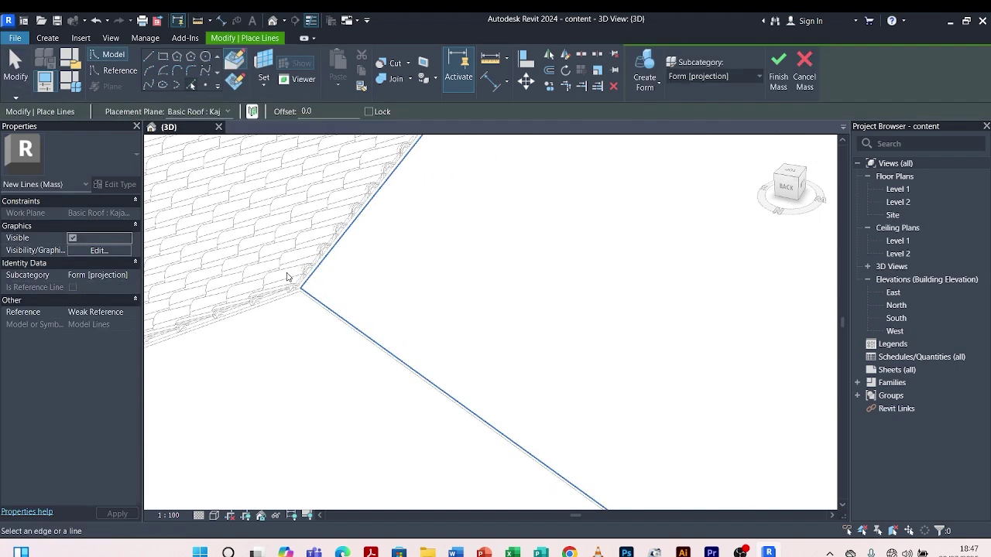
scroll(286, 276, "down", 3)
scroll(471, 376, "up", 6)
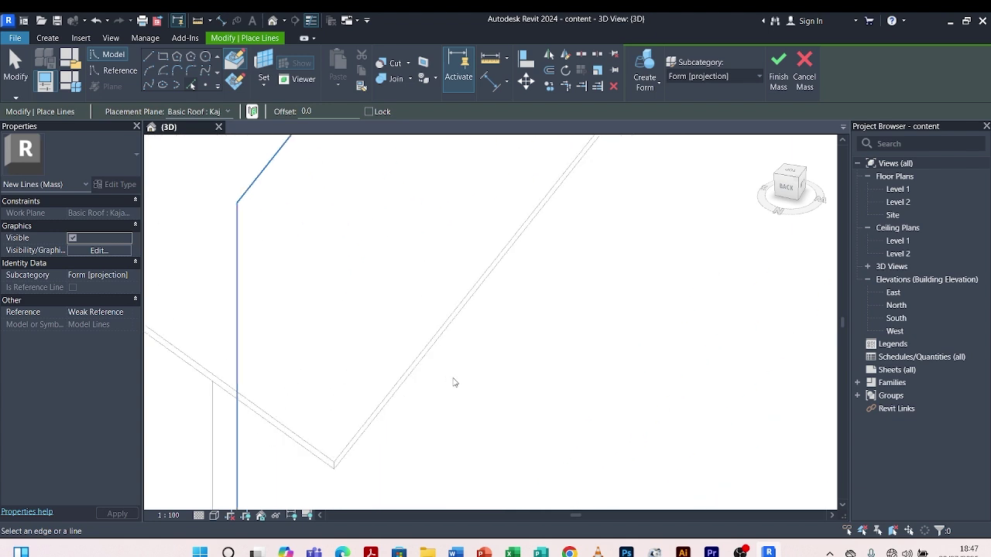
scroll(405, 347, "up", 3)
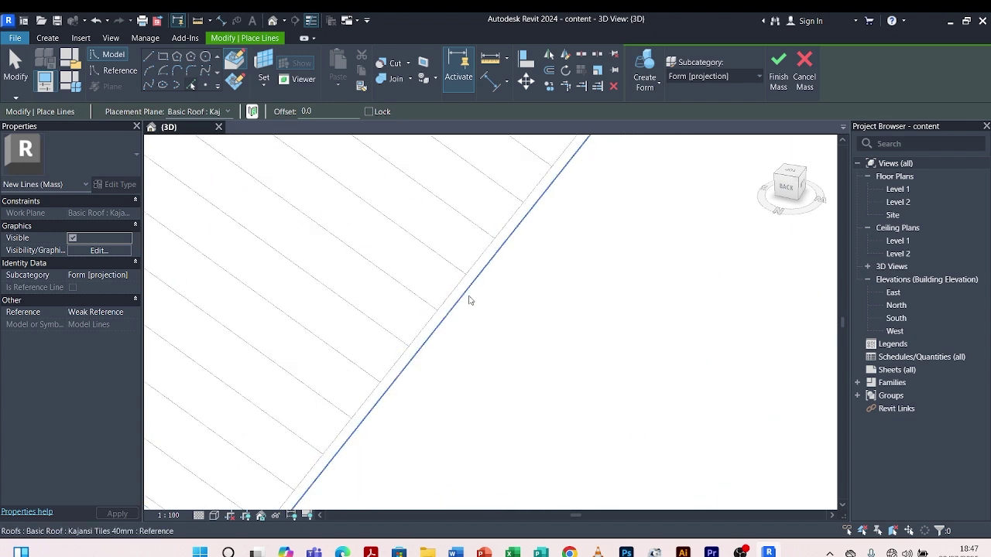
left_click(449, 287)
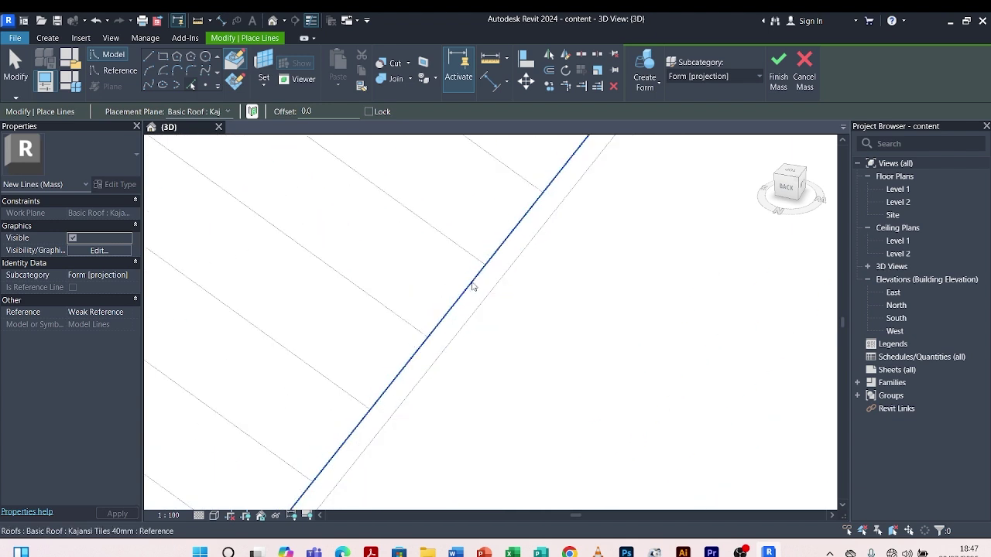
scroll(472, 286, "down", 4)
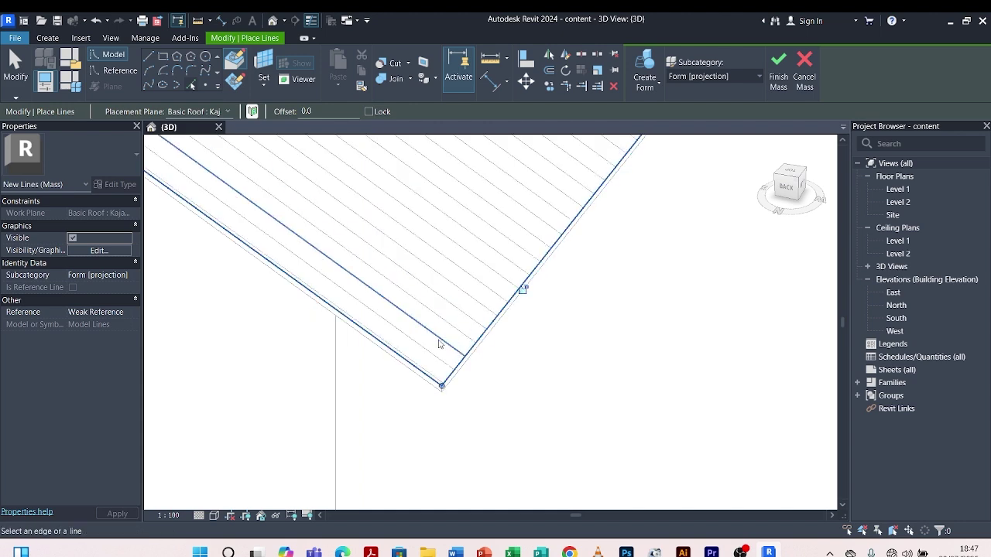
scroll(429, 363, "up", 3)
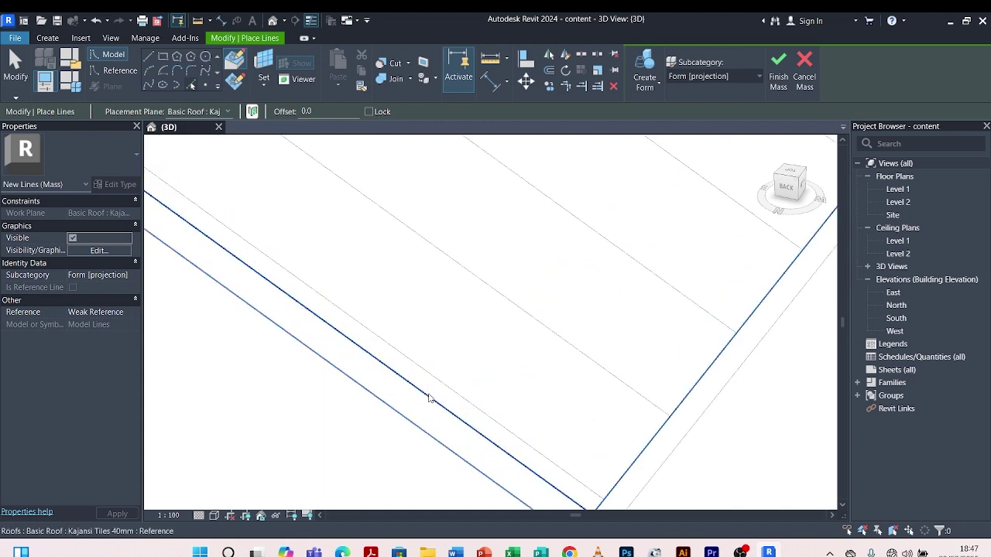
scroll(429, 398, "up", 2)
Step: Orbit round to the gable wall and set the picked-line offset to 50.0
scroll(428, 401, "down", 6)
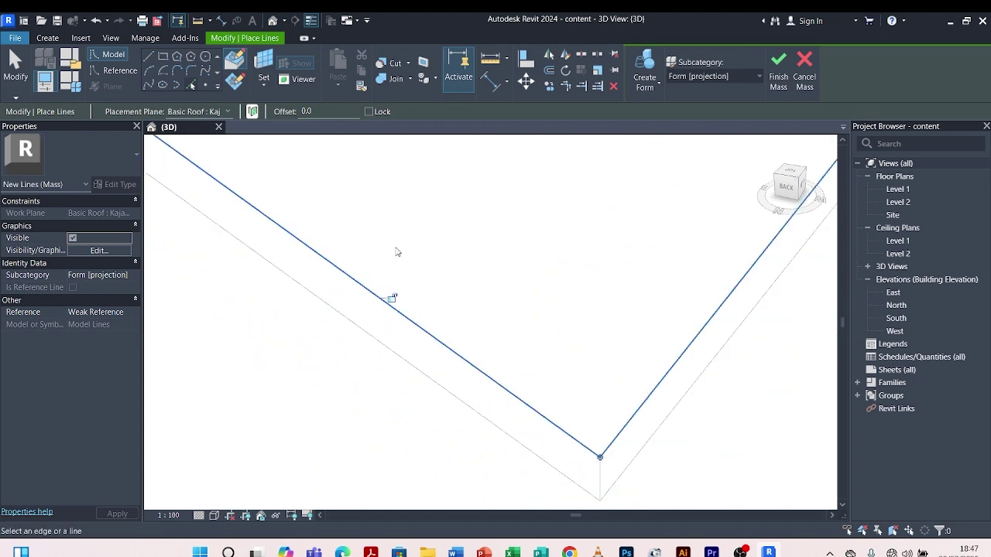
scroll(431, 387, "down", 3)
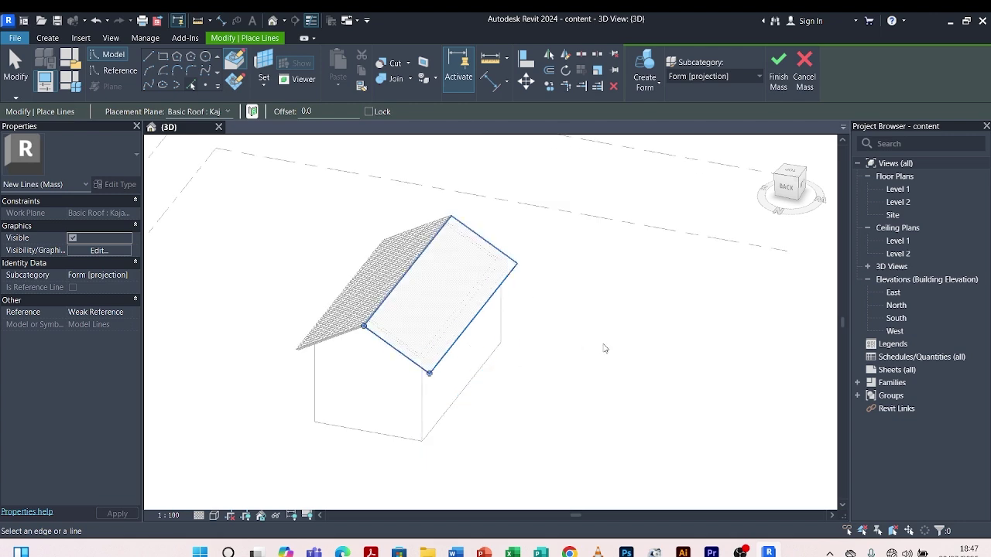
middle_click_drag(601, 347, 493, 470, "shift")
scroll(493, 470, "up", 8)
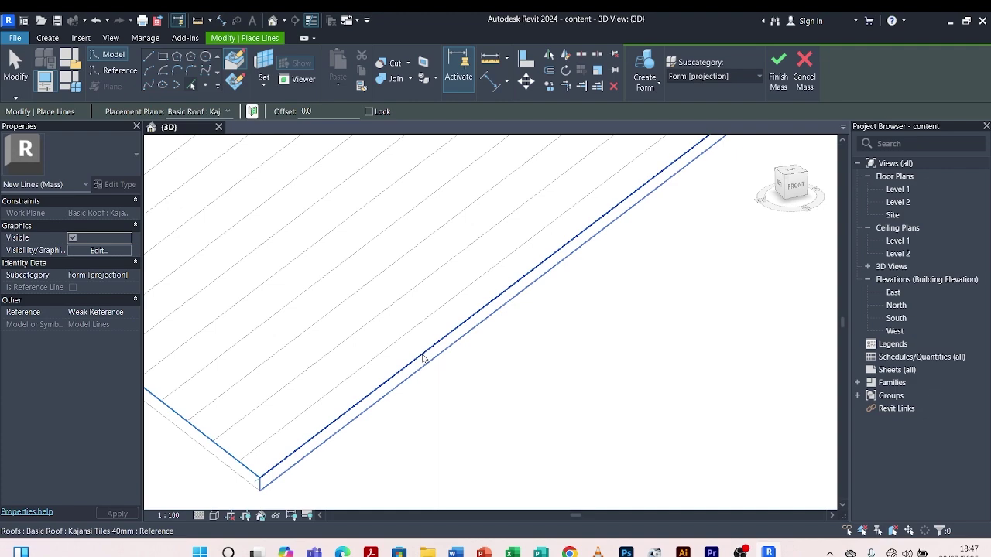
scroll(422, 358, "up", 3)
scroll(531, 261, "down", 4)
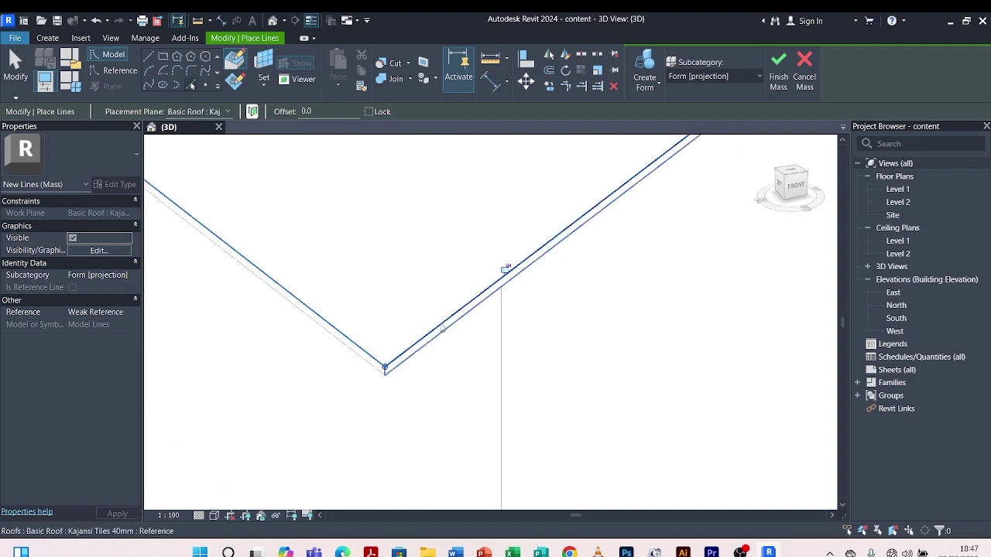
scroll(442, 329, "down", 5)
middle_click_drag(547, 340, 504, 416, "shift")
scroll(504, 416, "up", 3)
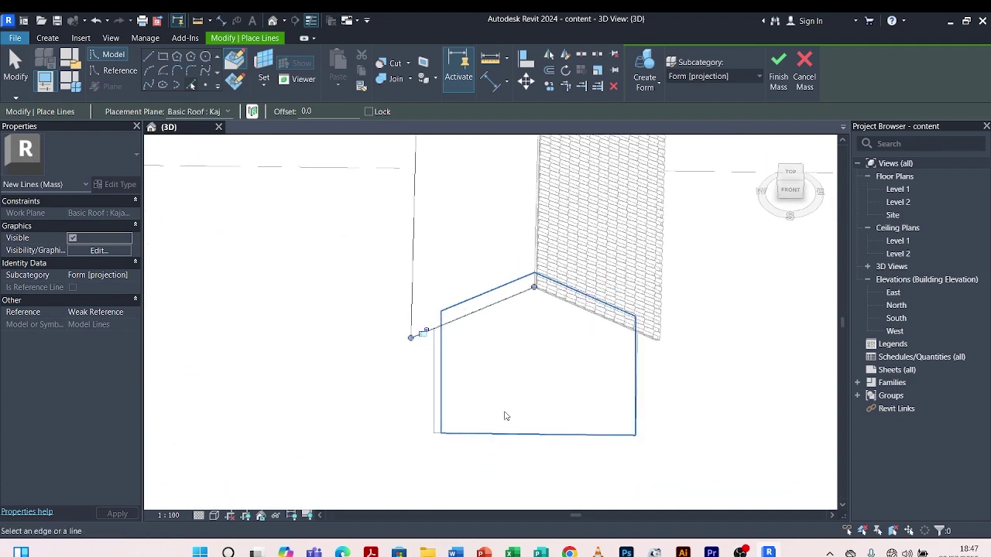
scroll(505, 416, "up", 5)
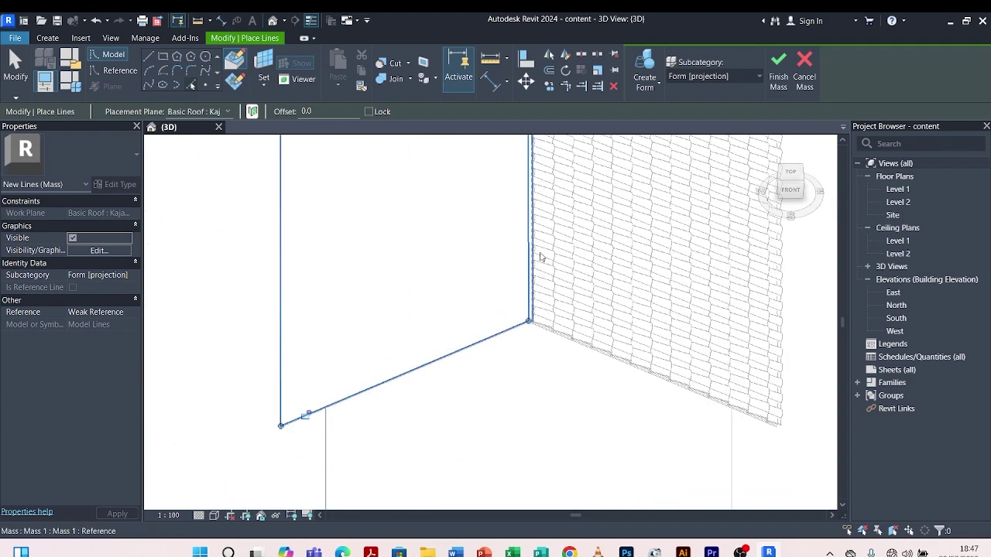
left_click(319, 113)
type("50")
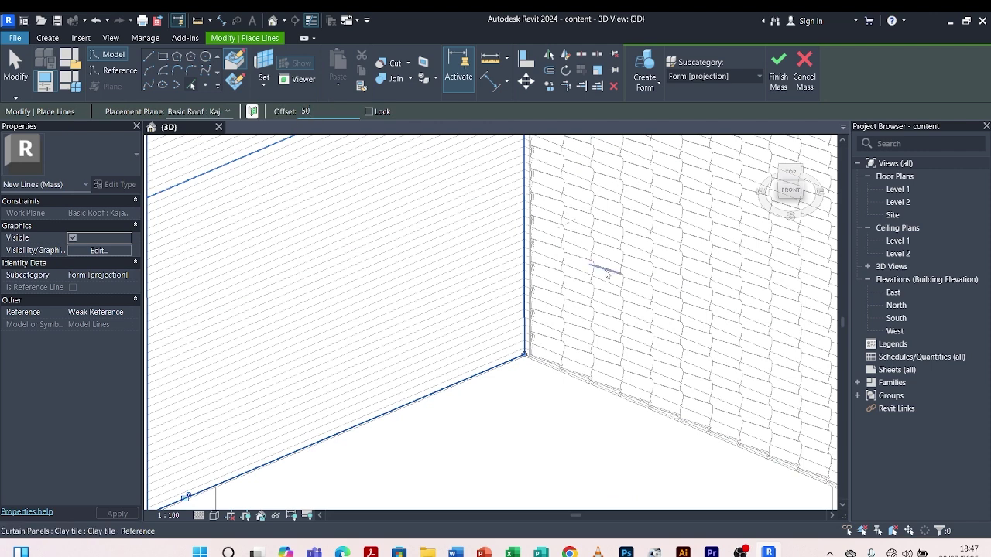
scroll(541, 327, "up", 5)
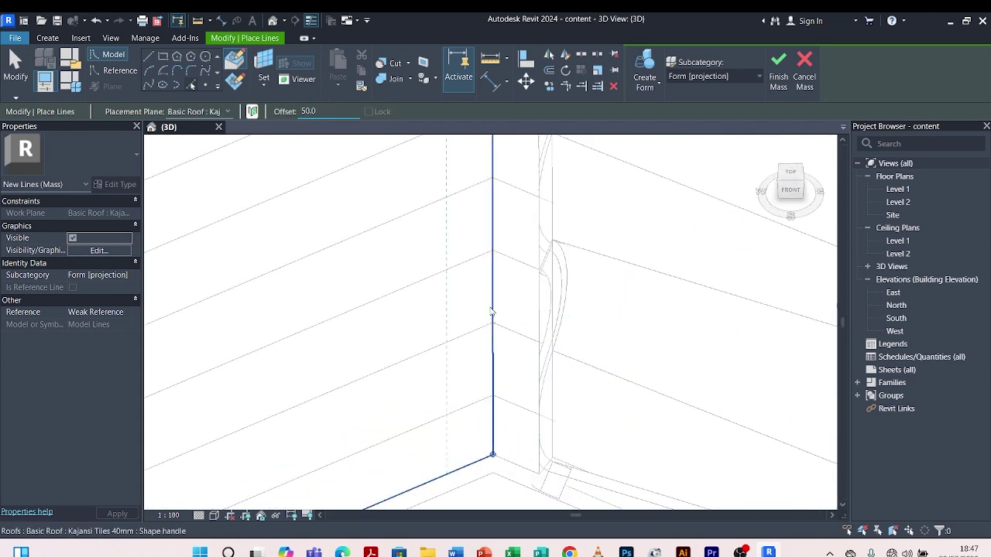
scroll(542, 285, "down", 5)
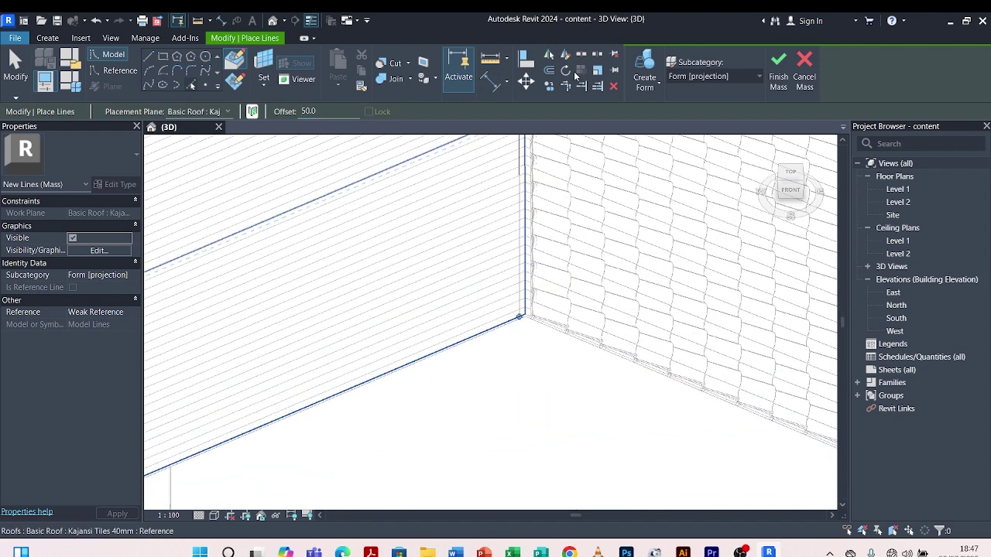
Step: Trim/extend the left and top edge lines to meet at the slope's upper corner, then select the left line
key("Escape")
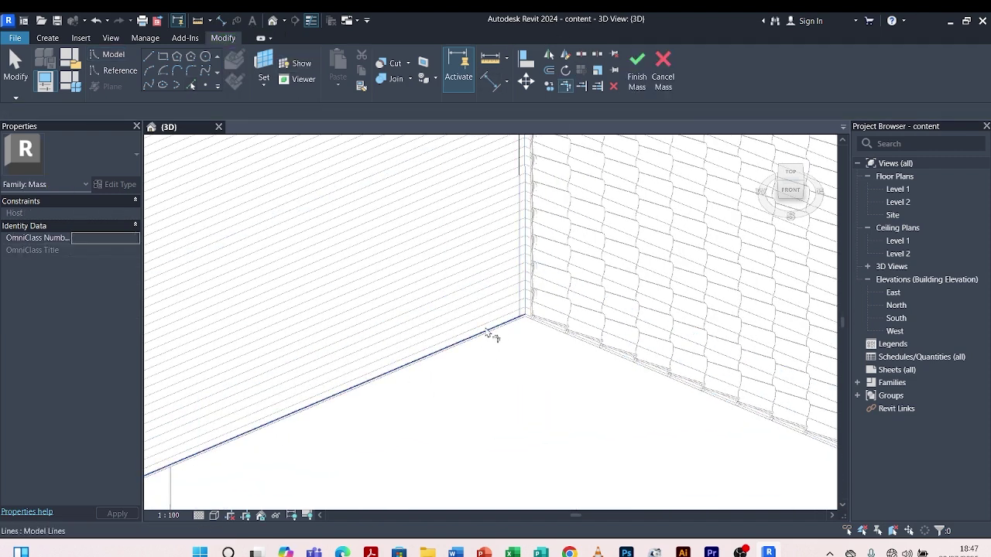
scroll(525, 311, "down", 4)
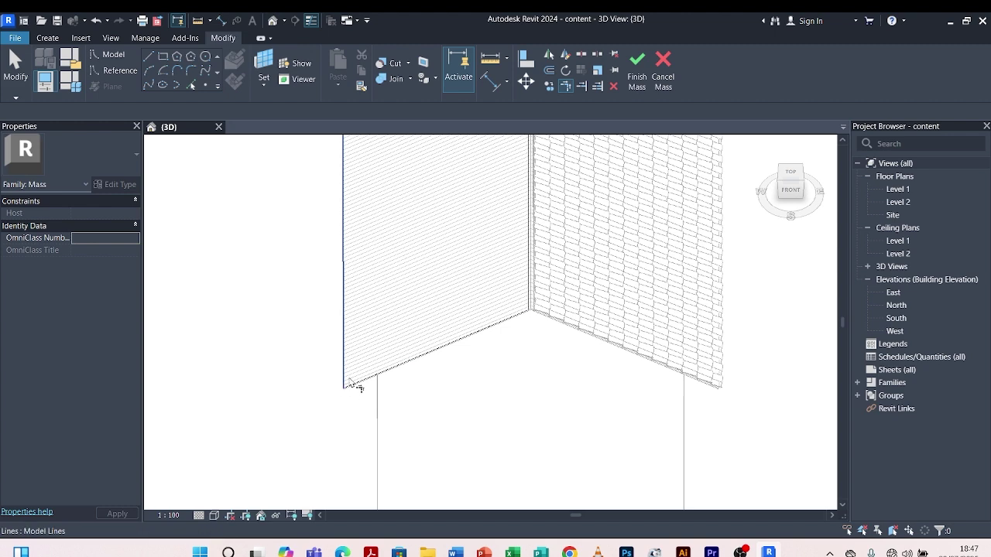
scroll(348, 383, "up", 5)
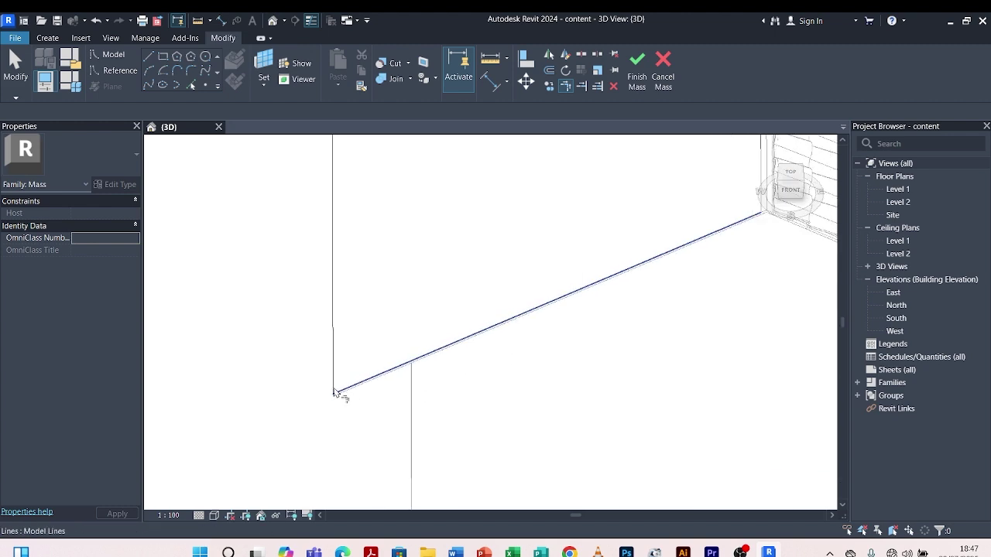
scroll(341, 405, "down", 5)
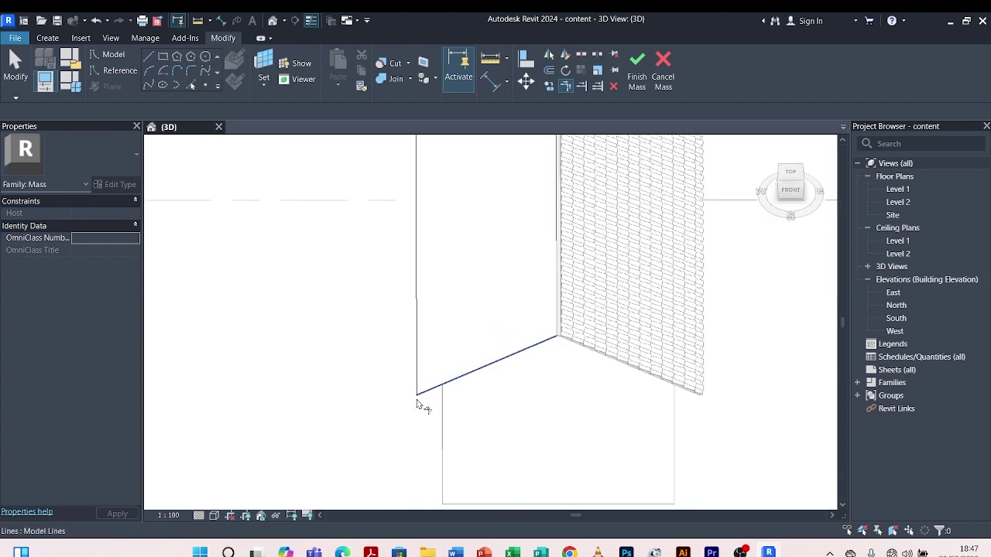
middle_click_drag(389, 347, 523, 338, "shift")
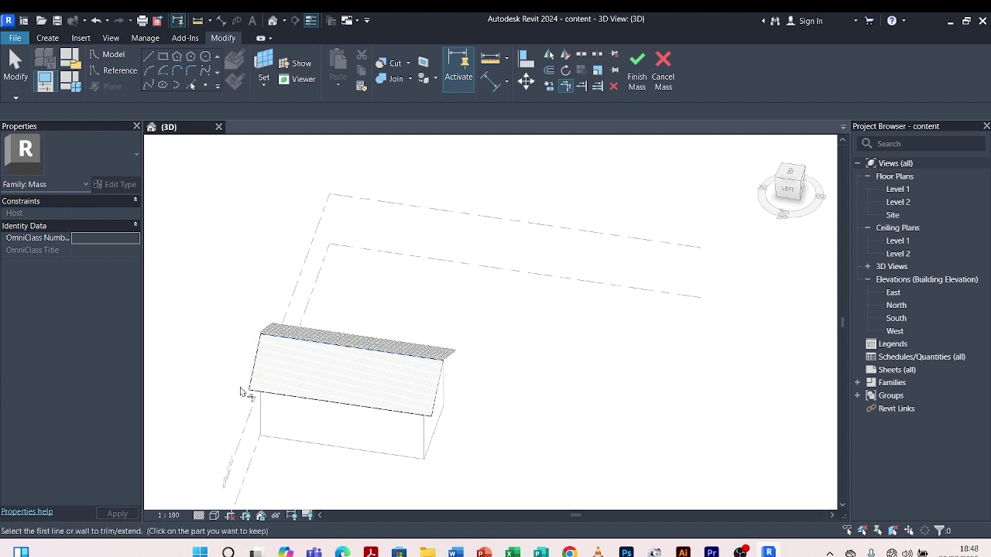
scroll(244, 392, "up", 5)
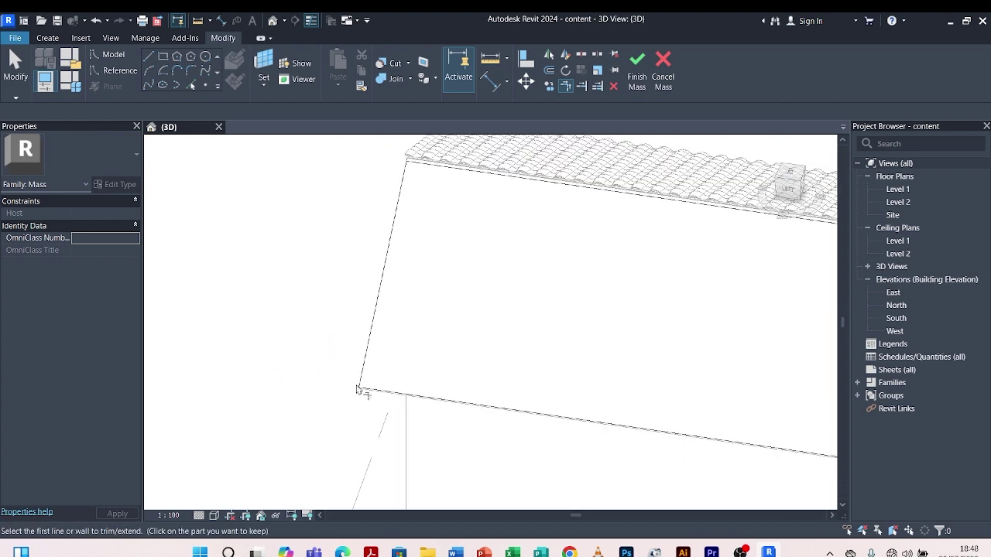
left_click(357, 387)
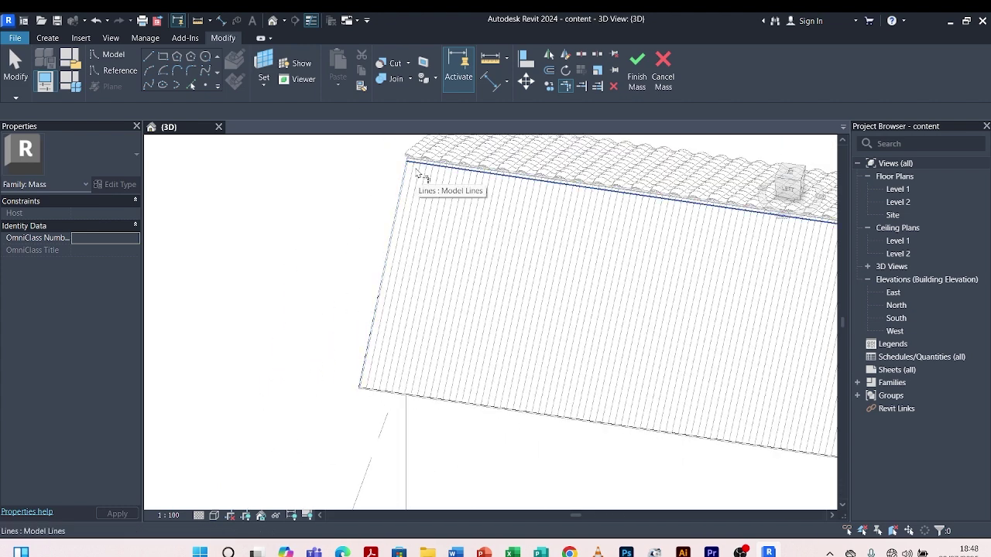
scroll(416, 172, "up", 2)
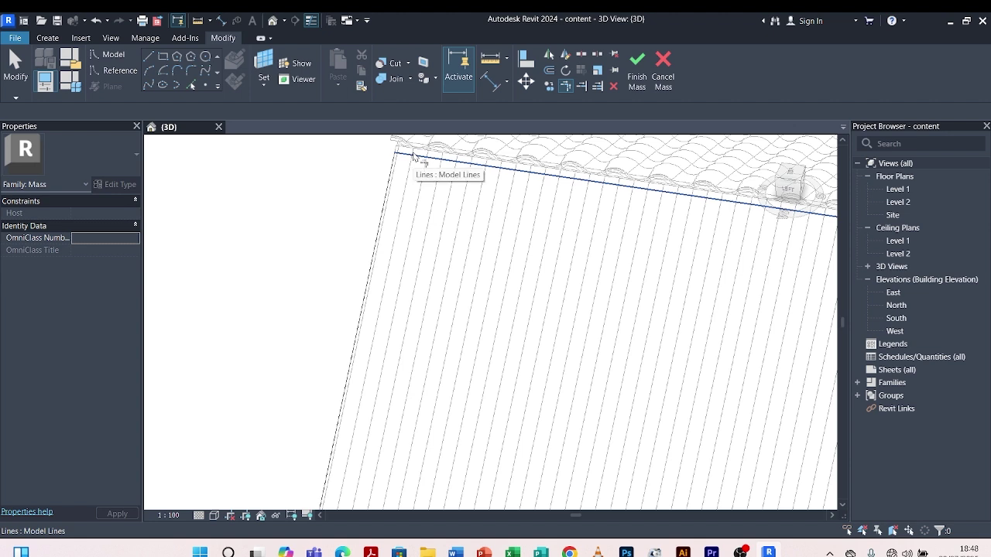
left_click(414, 157)
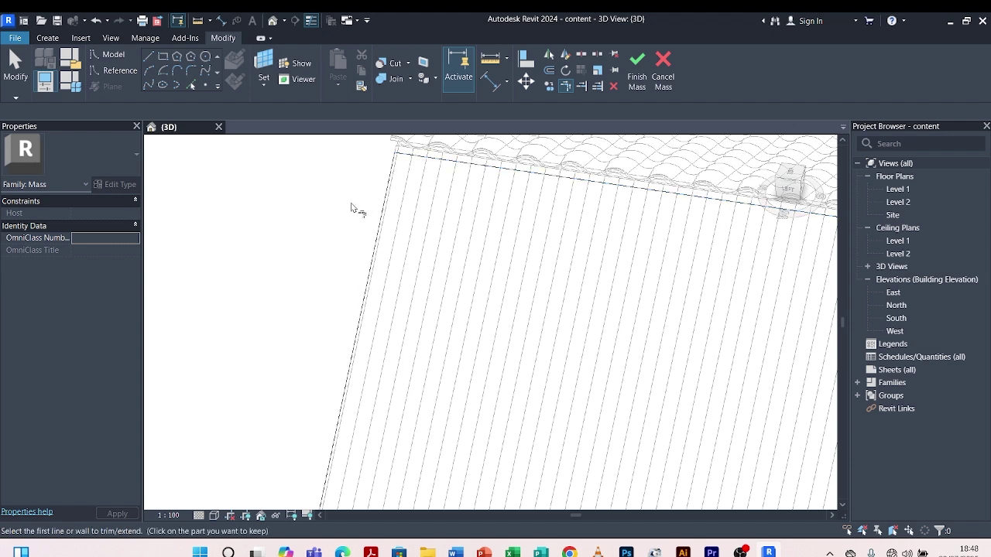
key("Escape")
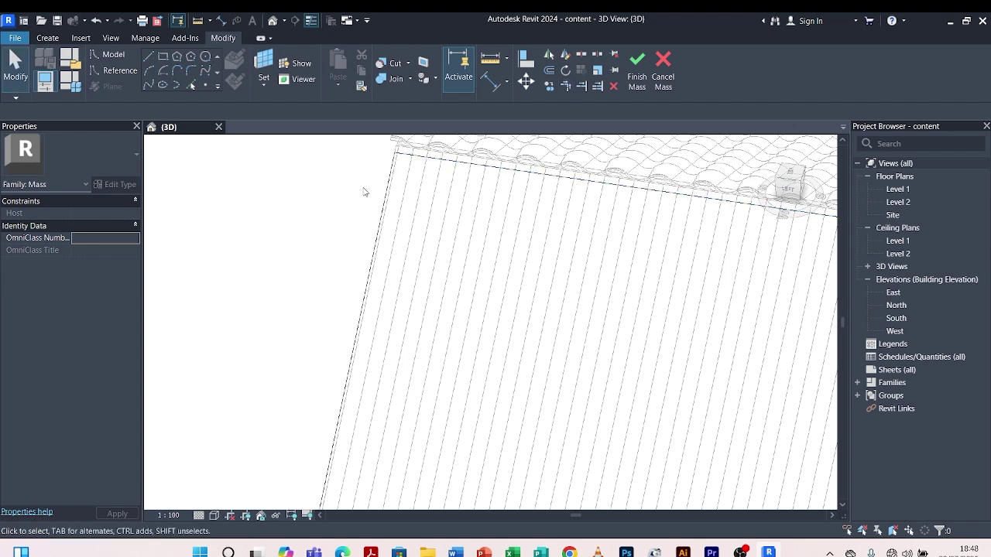
left_click(383, 180)
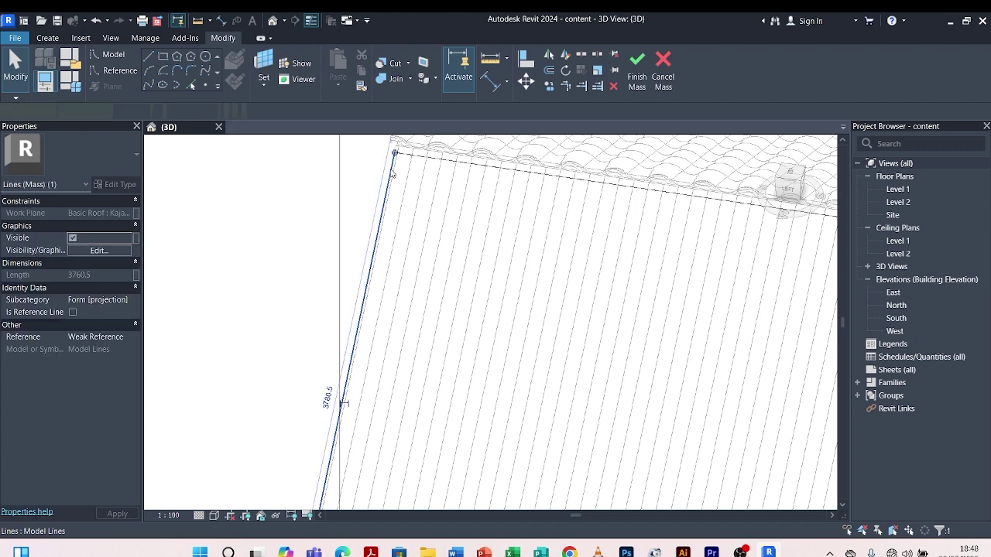
scroll(349, 171, "down", 1)
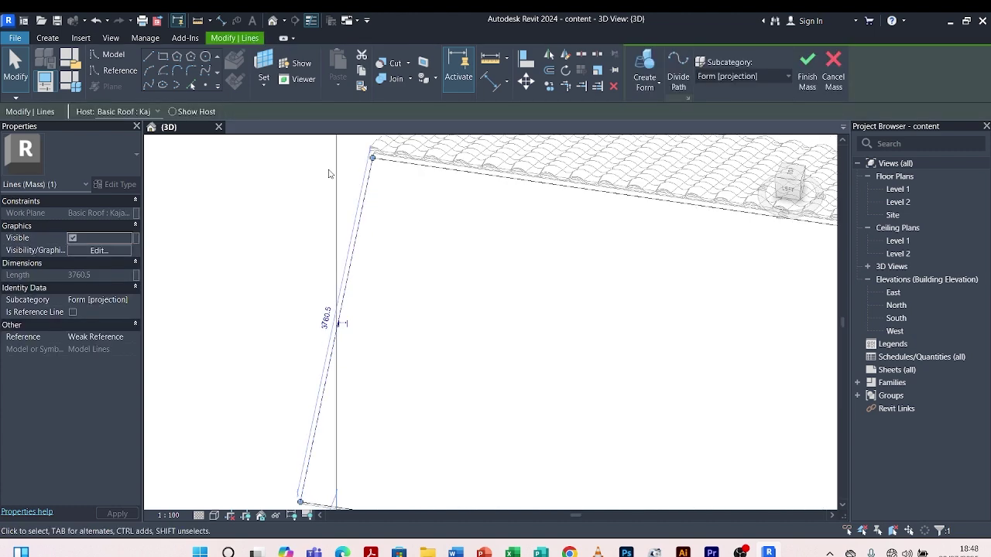
Step: Add the top, right and bottom edge lines to the selection and try Create Form
left_click(408, 159, "ctrl")
scroll(408, 158, "down", 3)
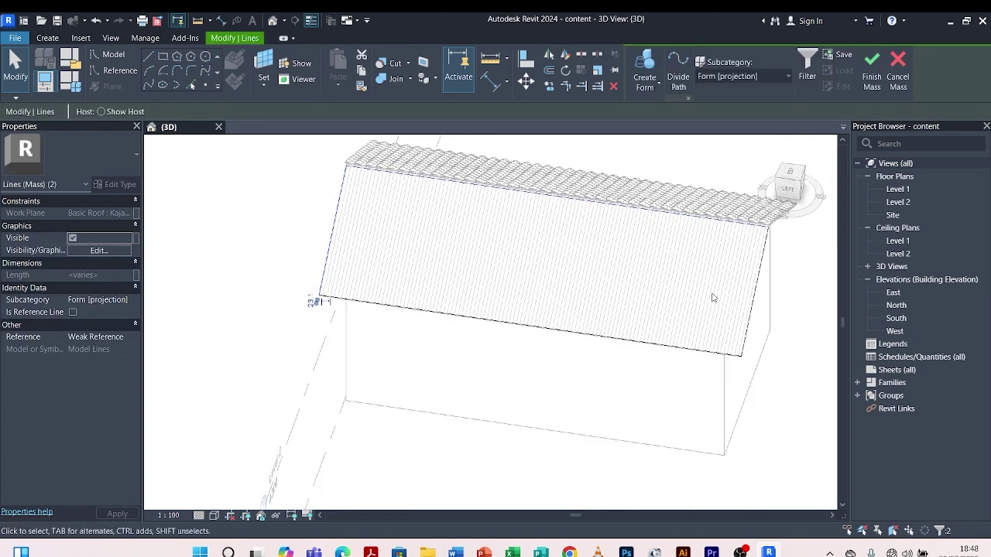
left_click(754, 300, "ctrl")
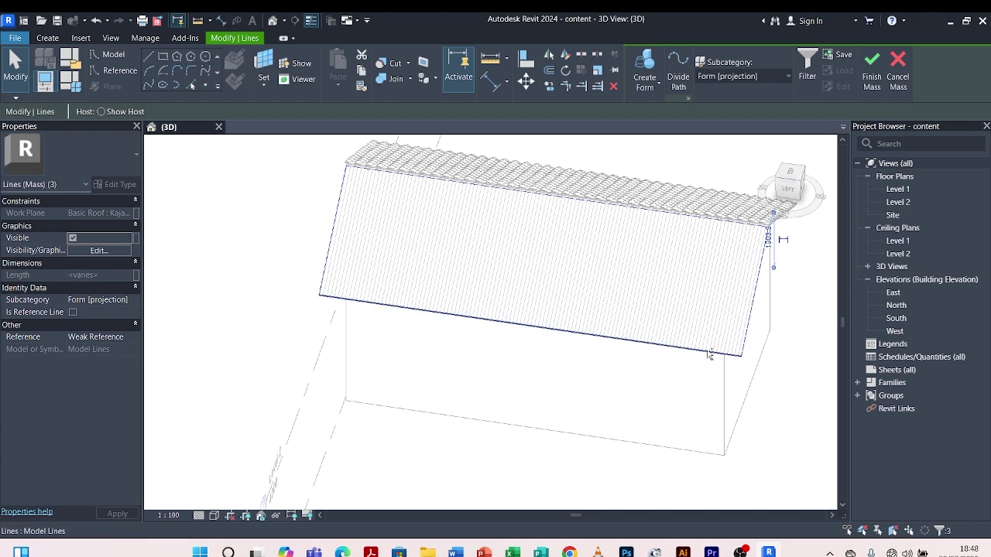
left_click(709, 354, "ctrl")
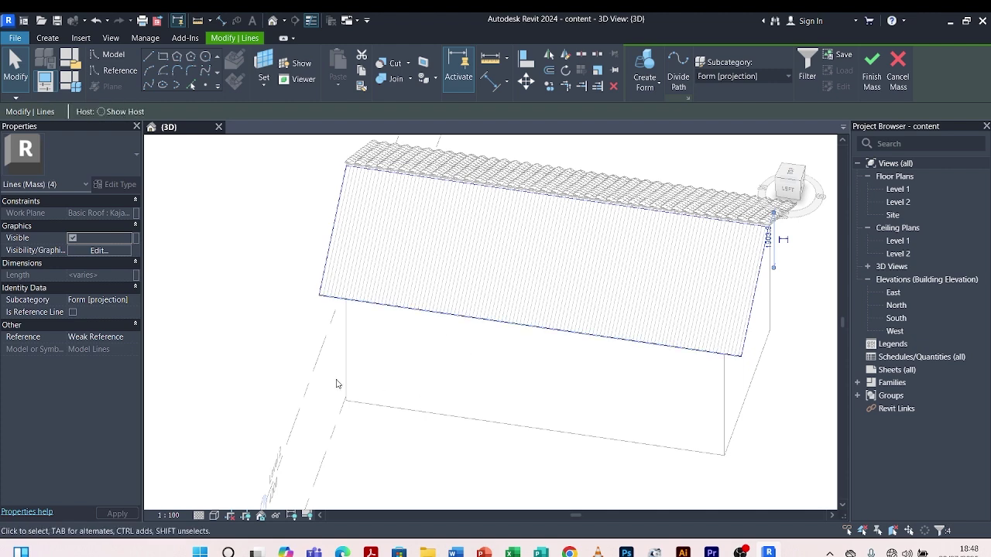
scroll(336, 383, "down", 2)
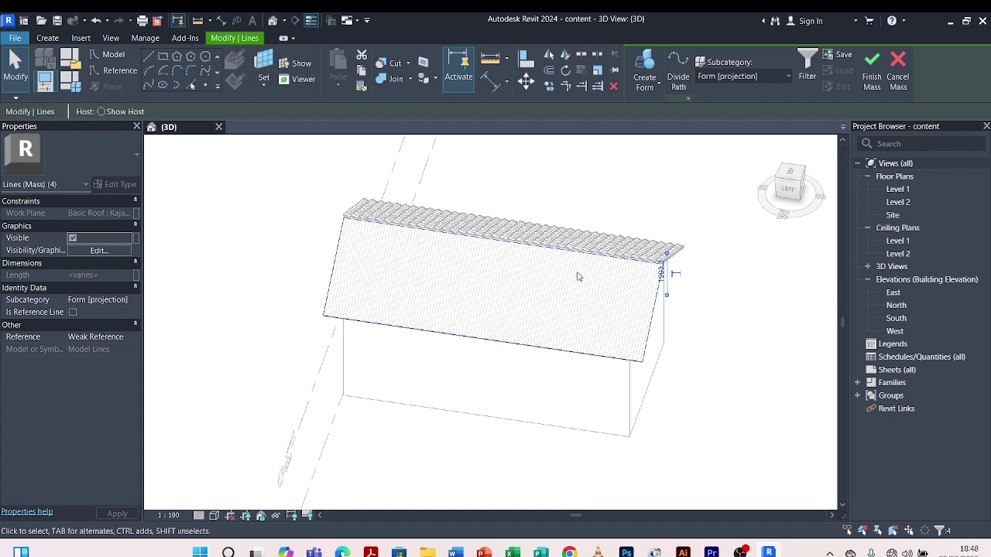
left_click(645, 68)
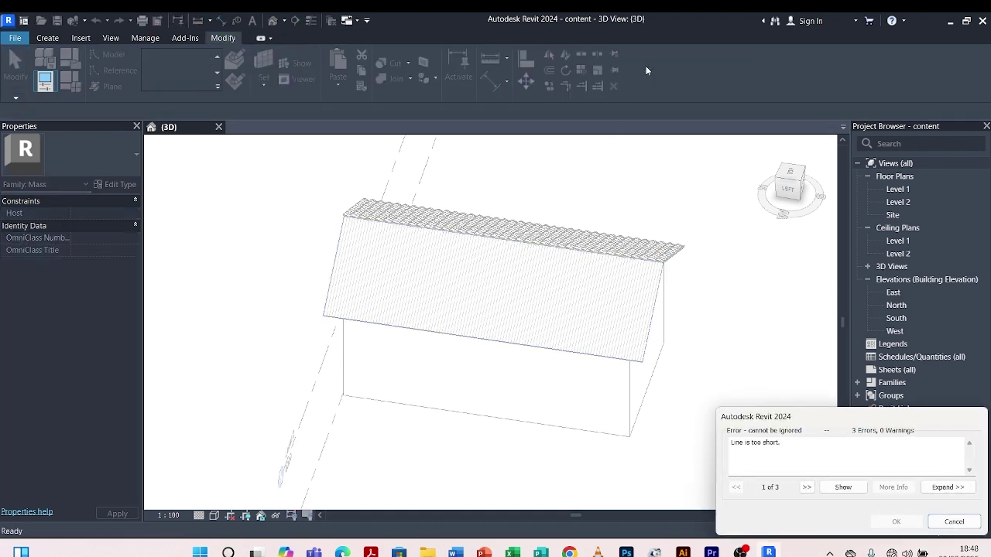
Step: Dismiss the 'Line is too short' error and cancel Mass 2, confirming the discard
left_click(937, 523)
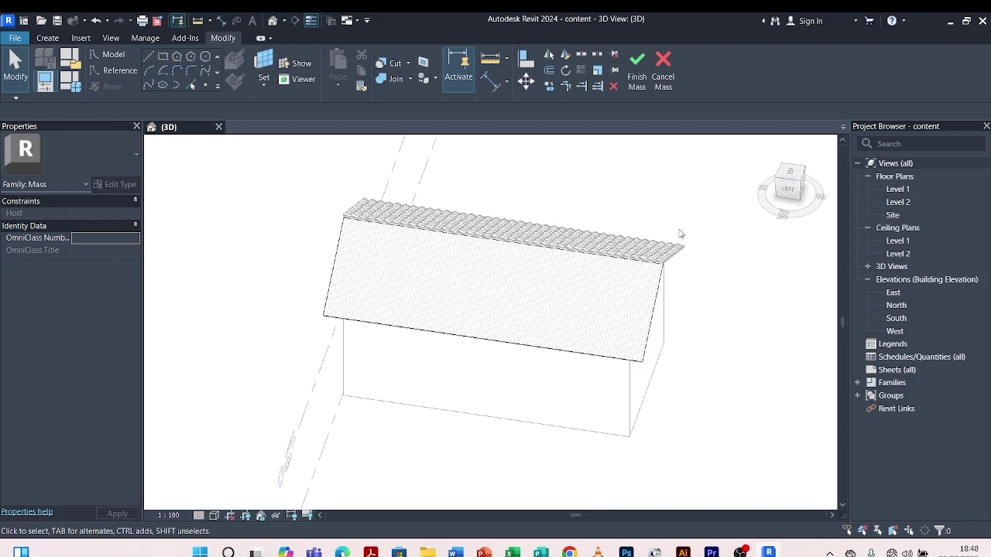
left_click(665, 74)
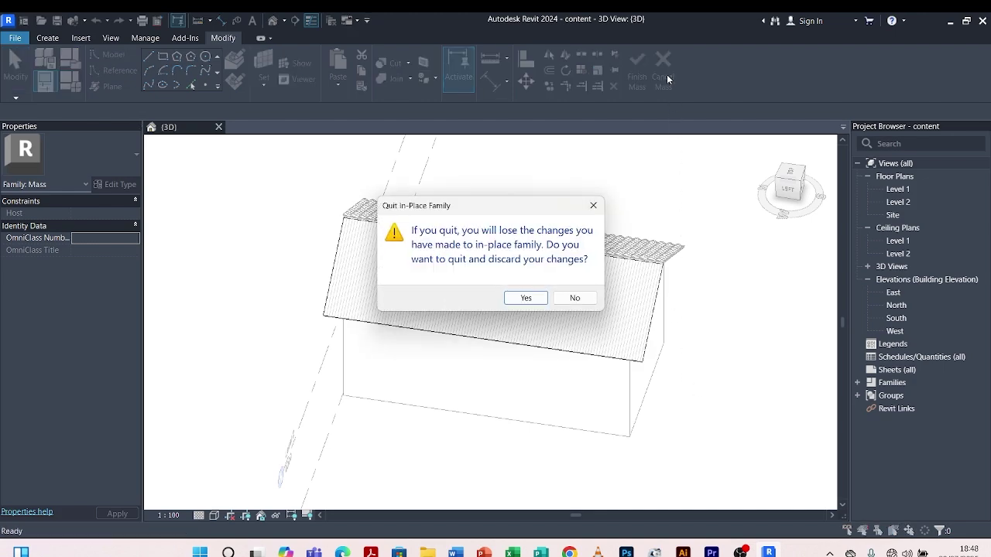
left_click(526, 297)
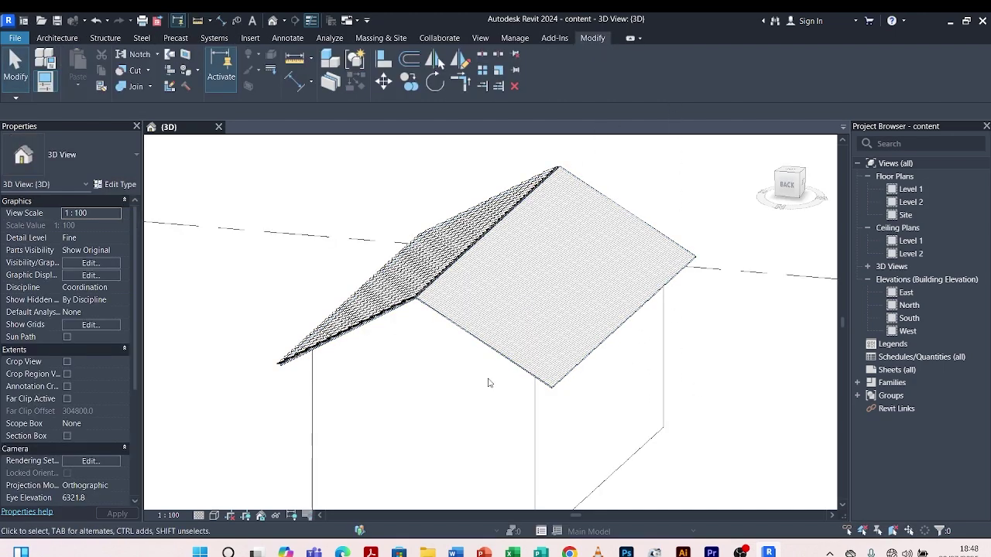
Step: Turn on Show Mass and create a new in-place mass, keeping the name Mass 2
scroll(473, 317, "up", 5)
scroll(472, 317, "down", 5)
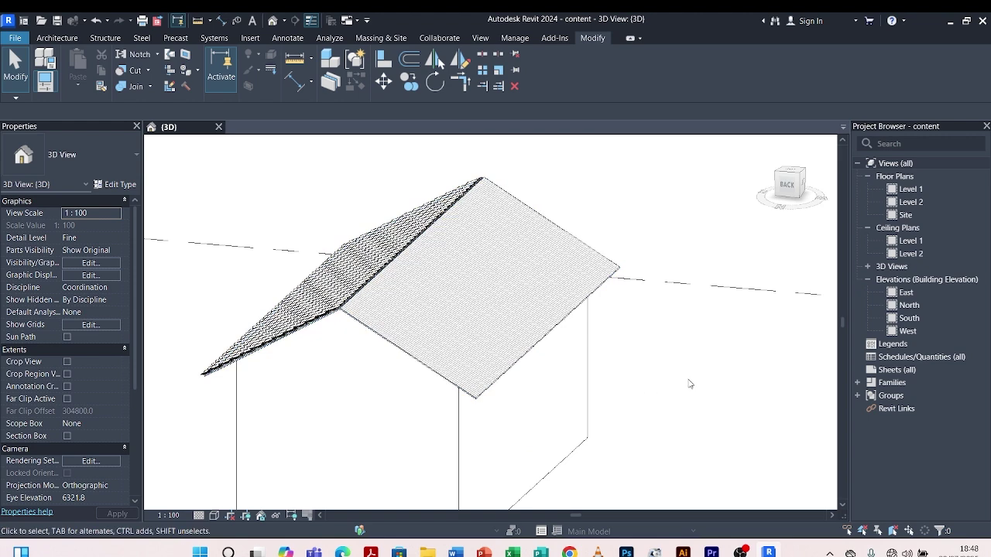
middle_click_drag(690, 384, 639, 380, "shift")
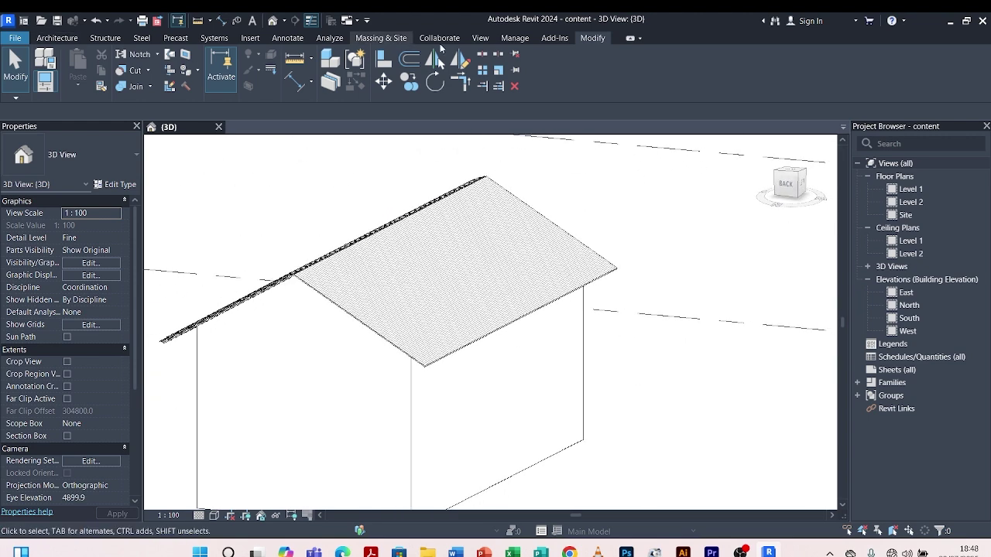
left_click(376, 38)
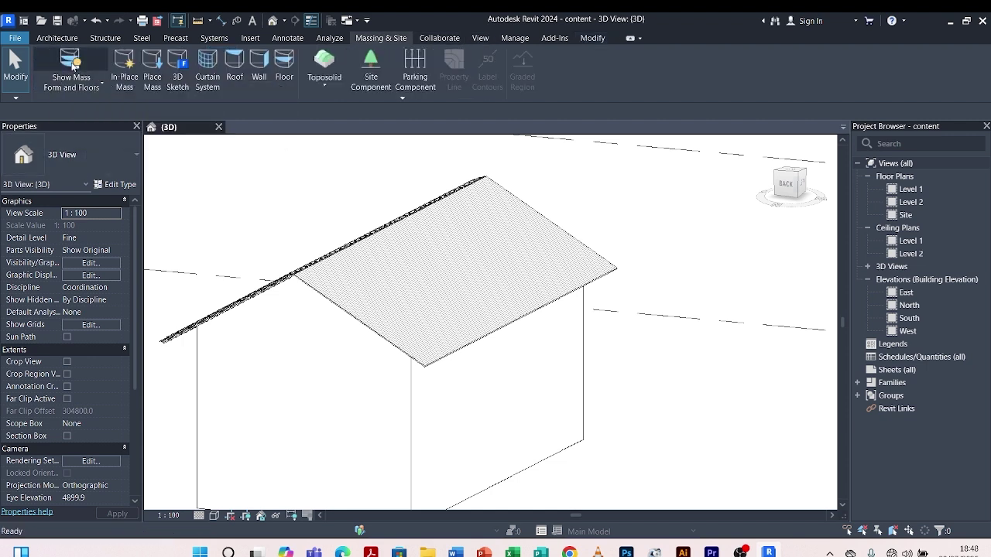
left_click(72, 65)
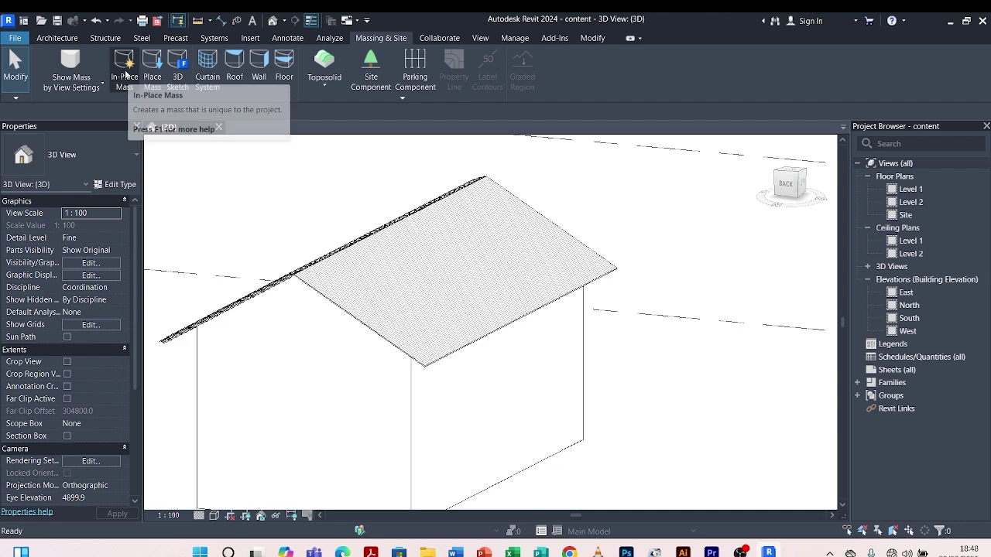
left_click(124, 68)
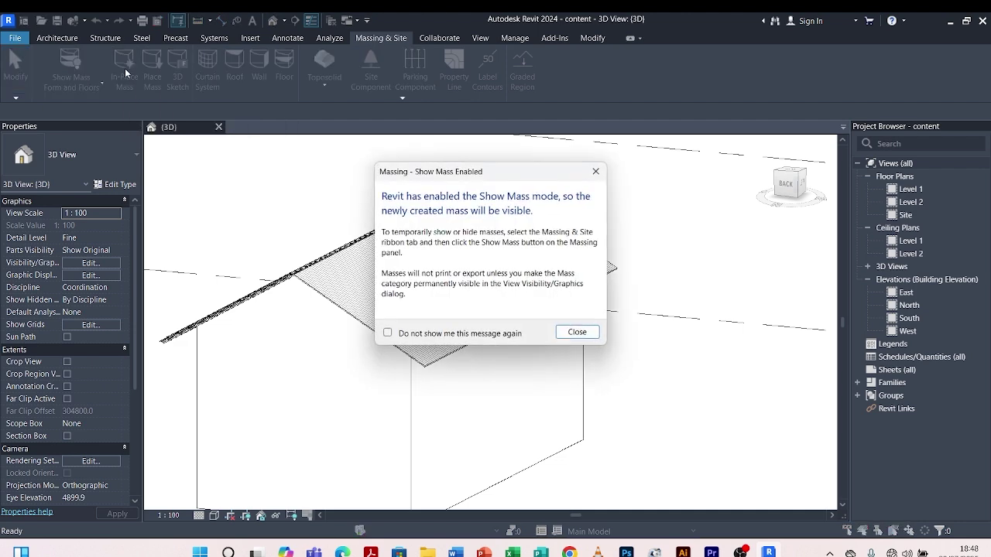
left_click(595, 172)
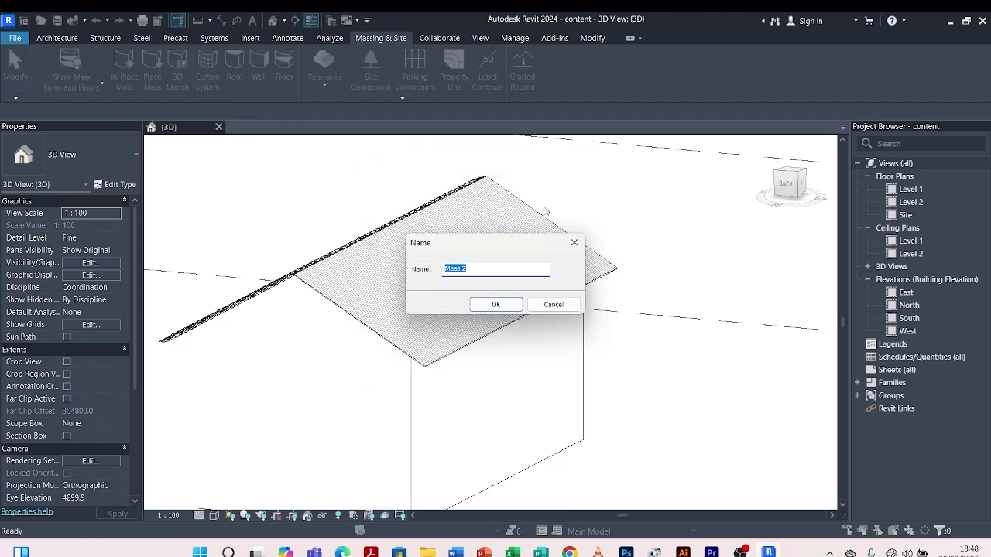
left_click(495, 304)
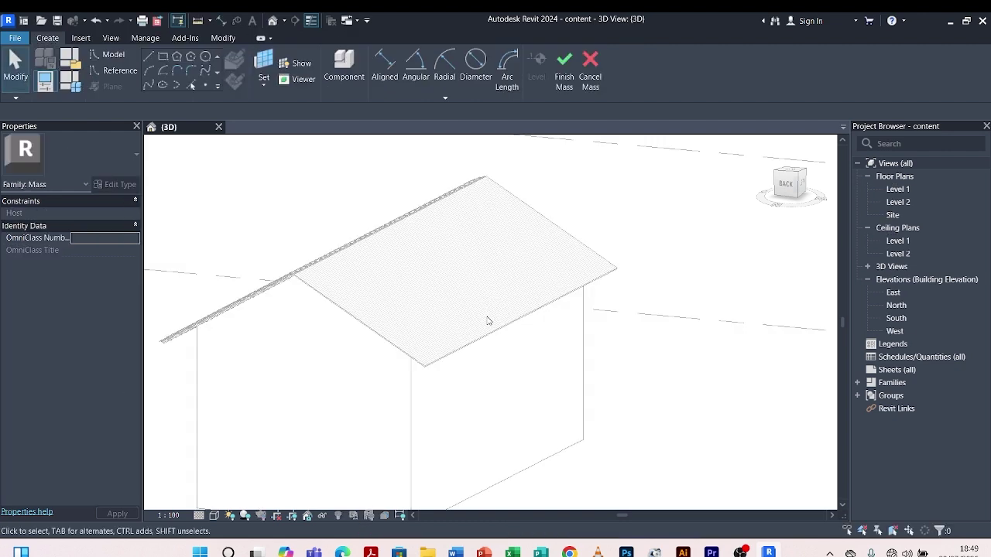
Step: Make the Kajansi Tiles 40mm roof slope the work plane and switch to Pick Lines at offset 0.0
left_click(264, 68)
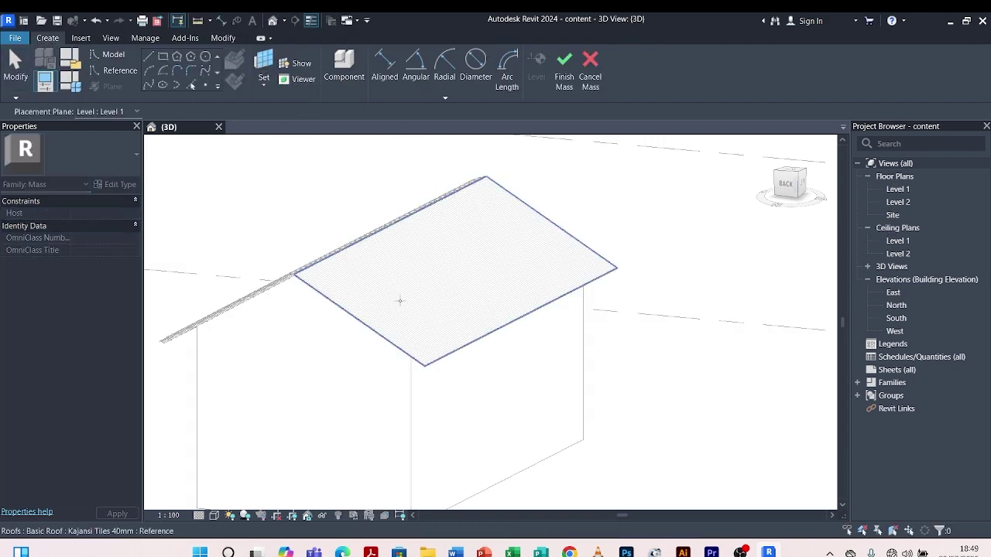
scroll(405, 369, "up", 5)
scroll(436, 358, "up", 2)
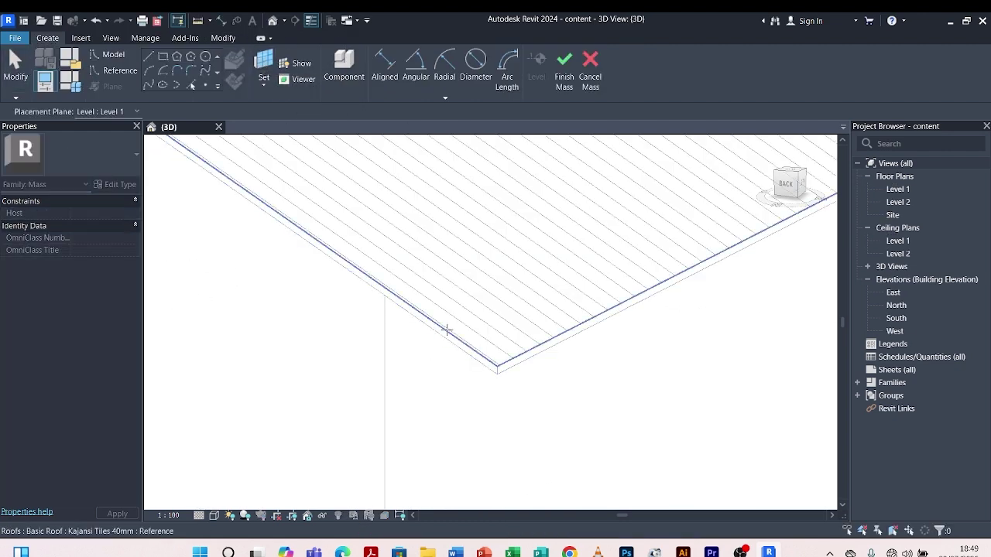
left_click(456, 279)
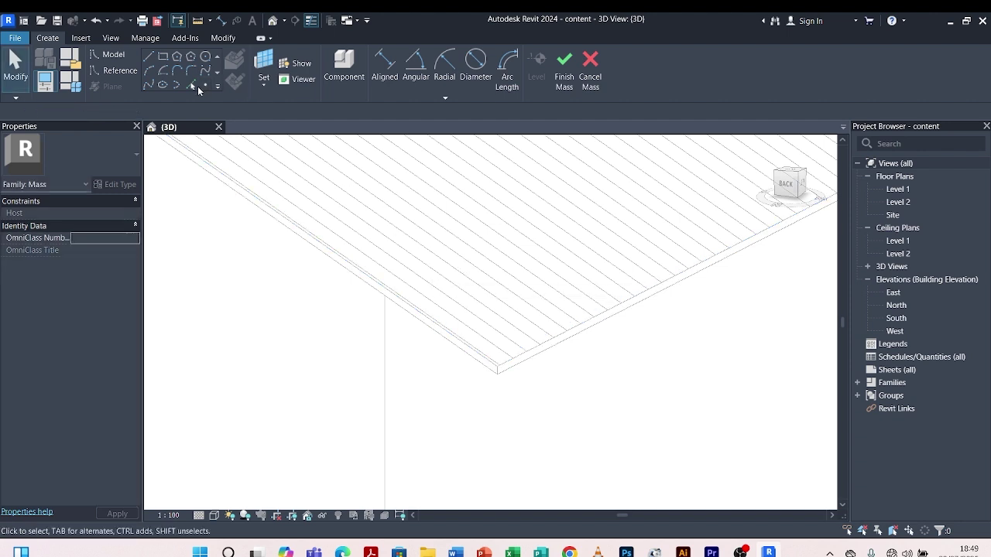
middle_click_drag(498, 367, 495, 379, "shift")
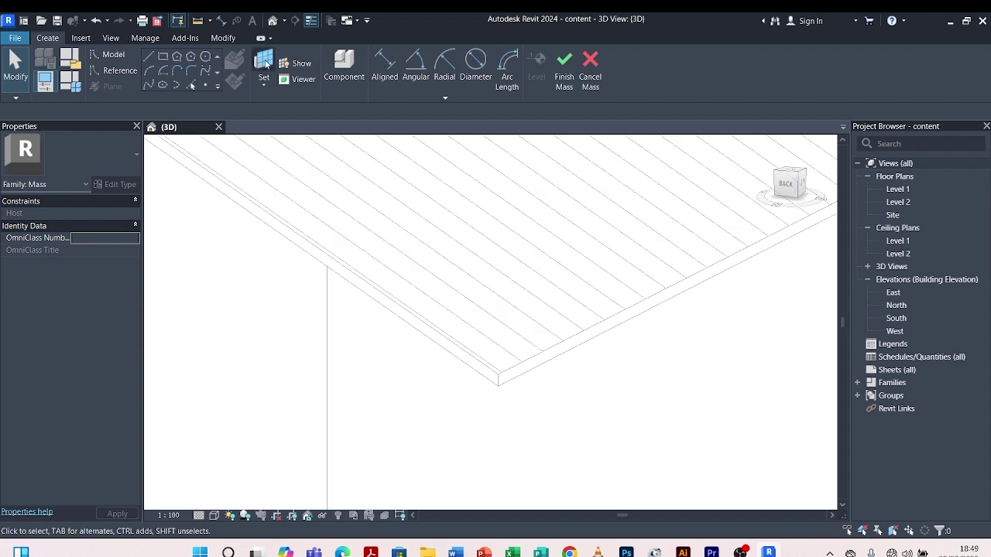
left_click(190, 86)
scroll(500, 379, "up", 2)
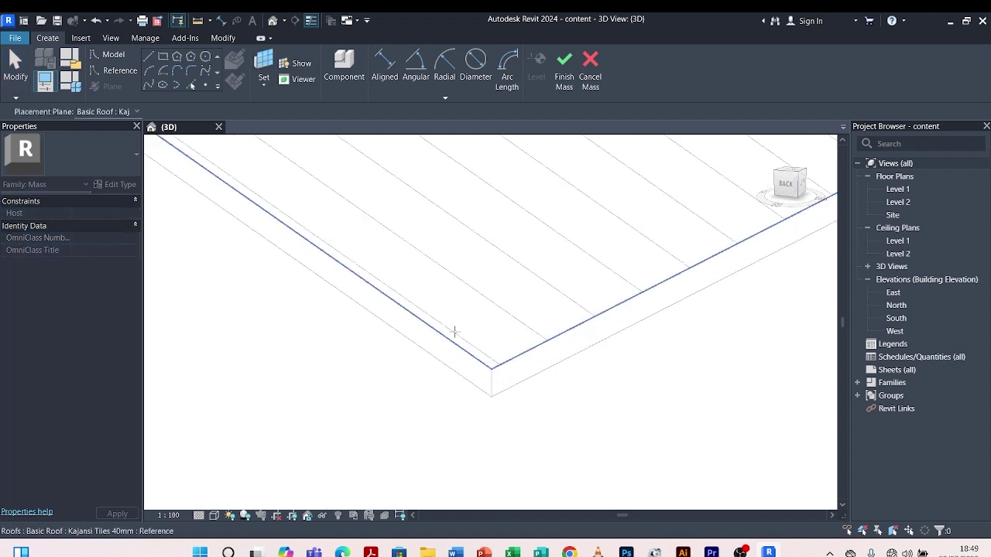
key("Escape")
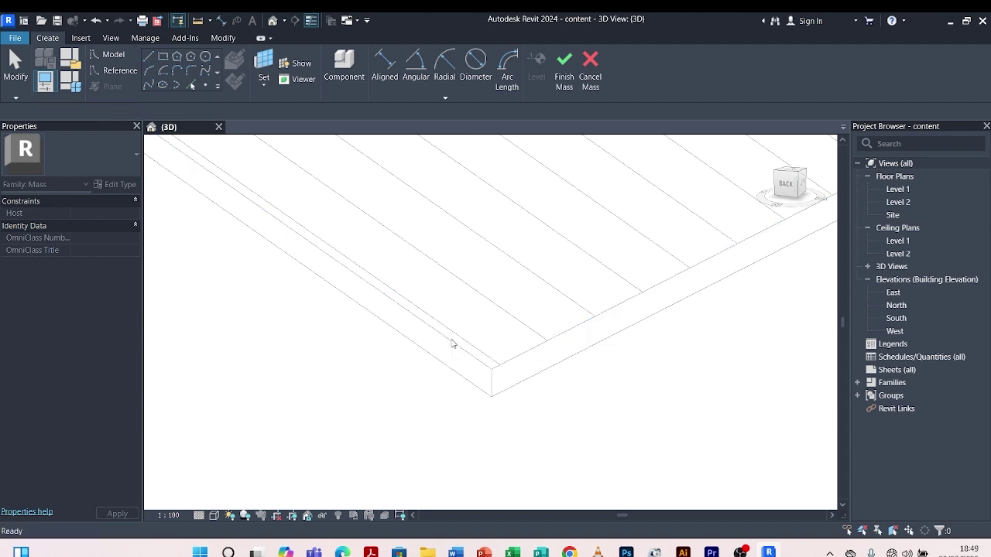
left_click(193, 83)
scroll(648, 349, "up", 3)
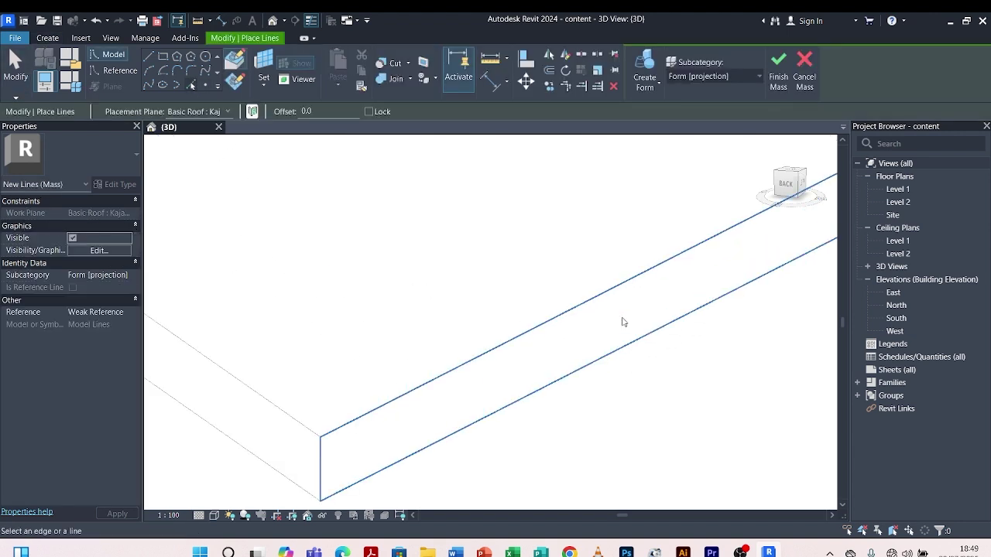
Step: Pick the first bare roof-slope edge as a mass line and orbit to a gable view
left_click(635, 276)
middle_click_drag(586, 316, 514, 389)
scroll(515, 389, "up", 3)
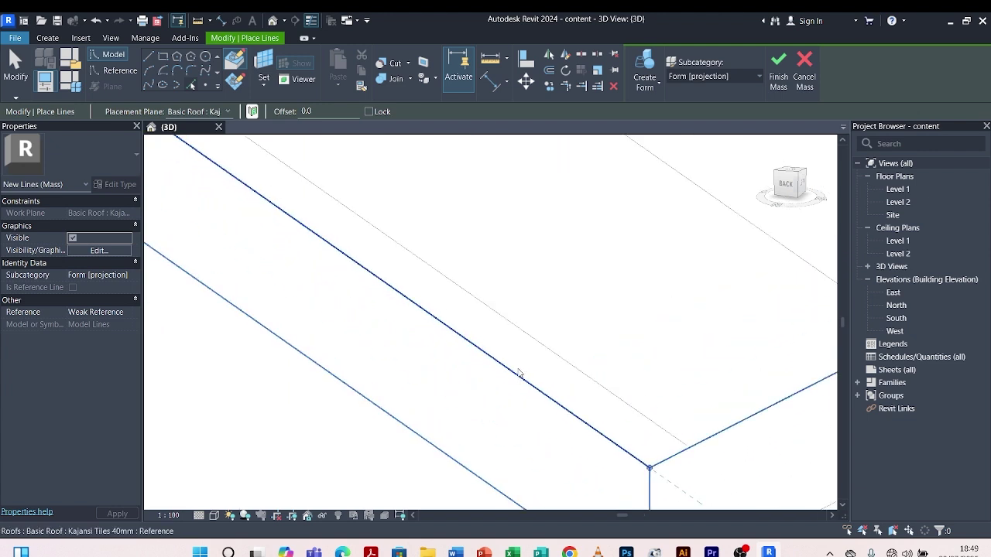
middle_click_drag(415, 310, 431, 411, "shift")
scroll(398, 421, "up", 5)
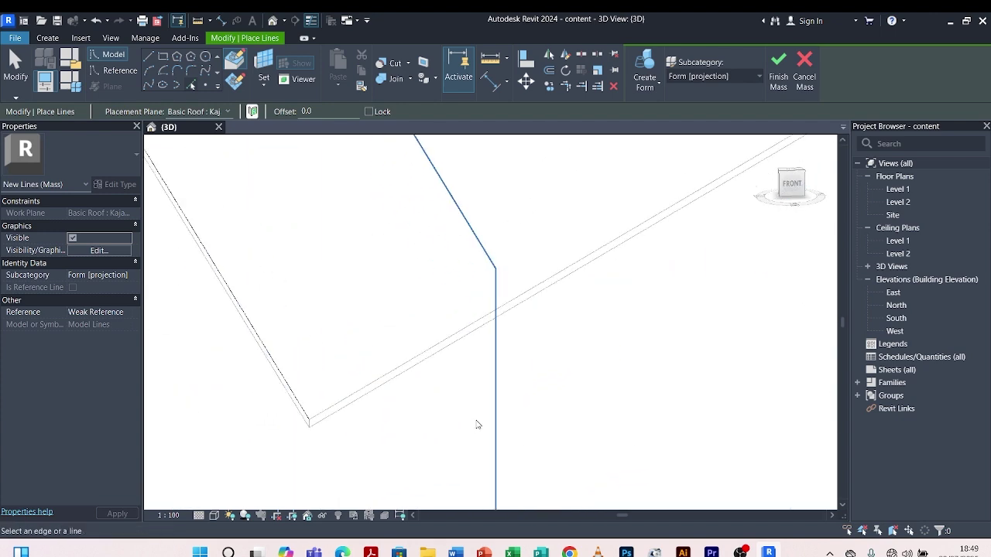
scroll(477, 424, "up", 1)
scroll(329, 401, "up", 3)
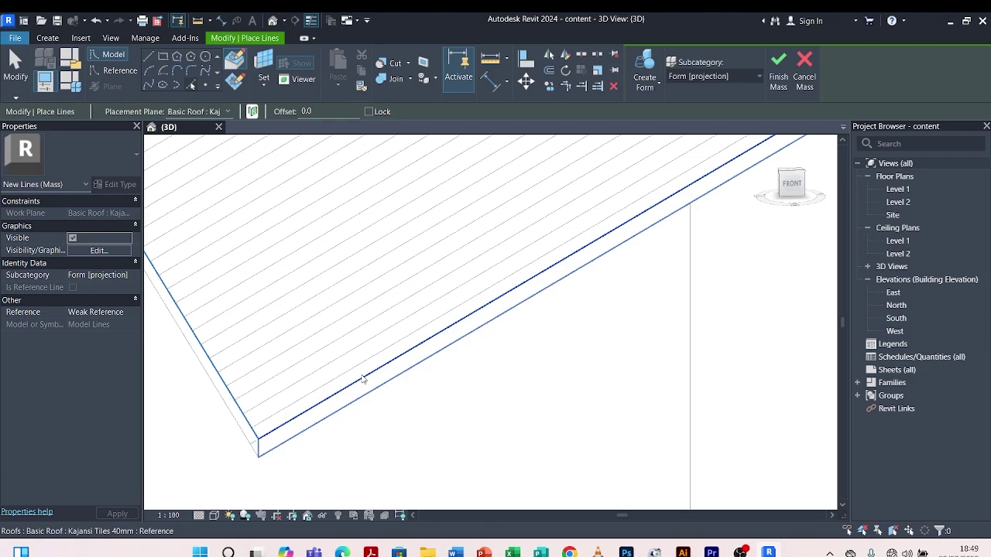
scroll(352, 402, "down", 3)
scroll(344, 422, "down", 3)
middle_click_drag(343, 421, 465, 281, "shift")
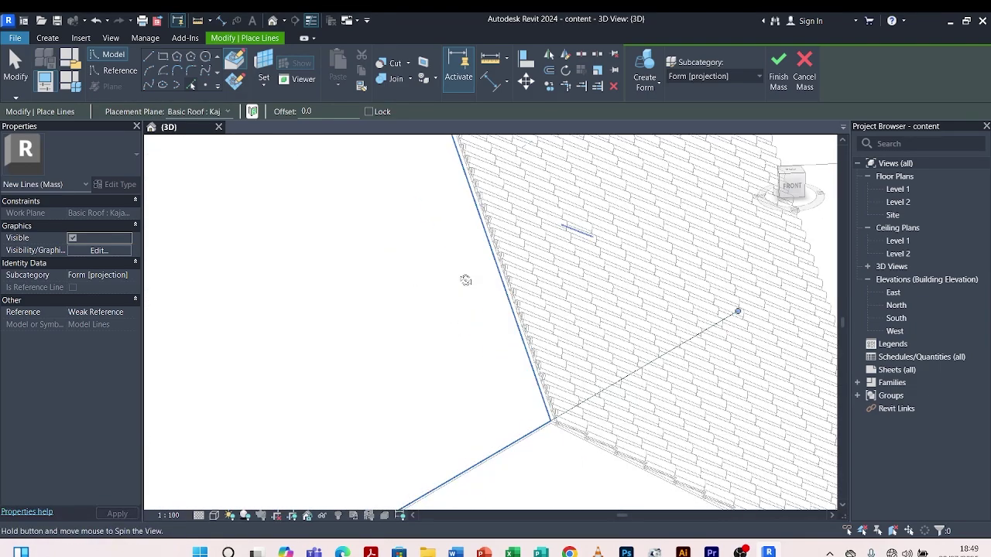
Step: Set the picked-line offset to 50.0 for the slope edges
left_click(313, 111)
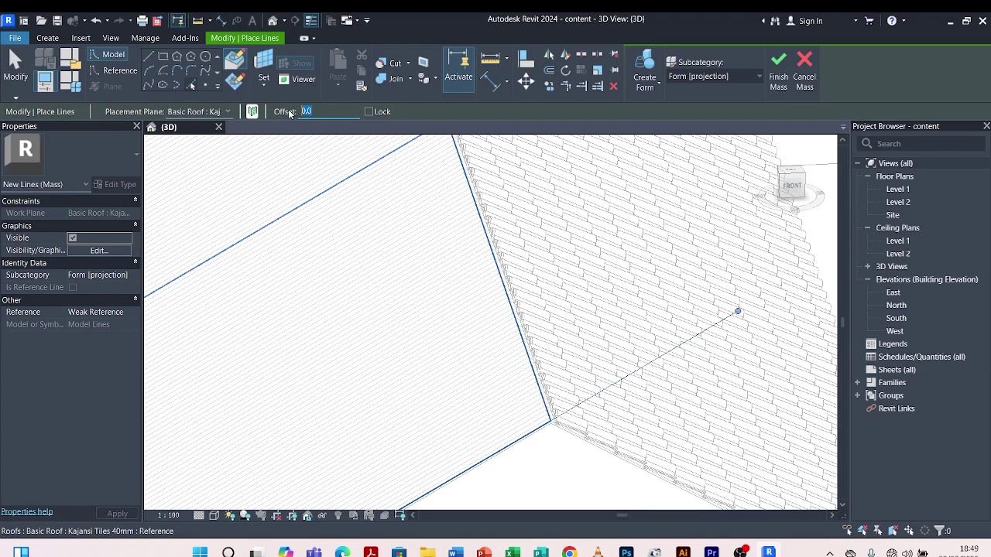
type("50.0")
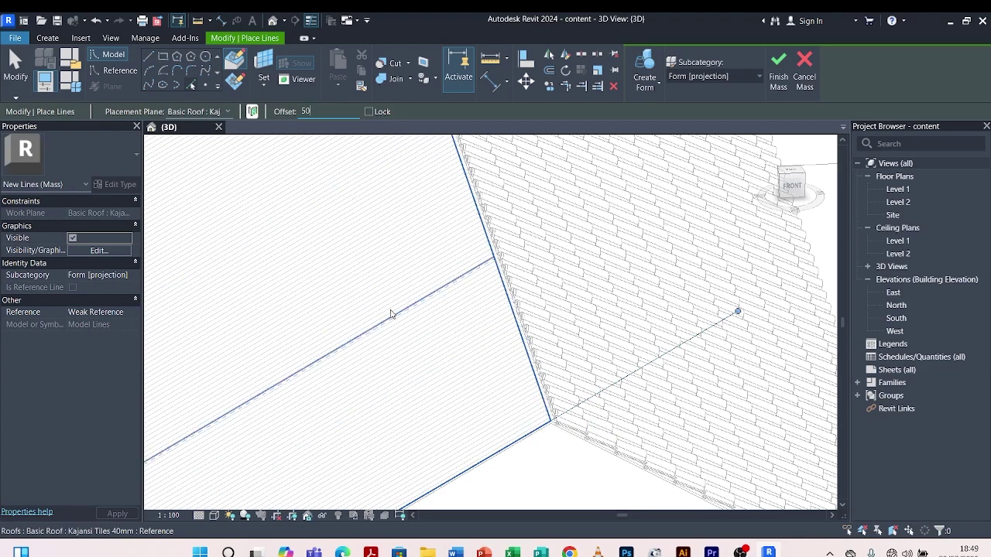
mouse_move(391, 314)
middle_mouse_down("shift")
mouse_move(425, 317)
mouse_move(380, 331)
mouse_move(392, 328)
middle_mouse_up("shift")
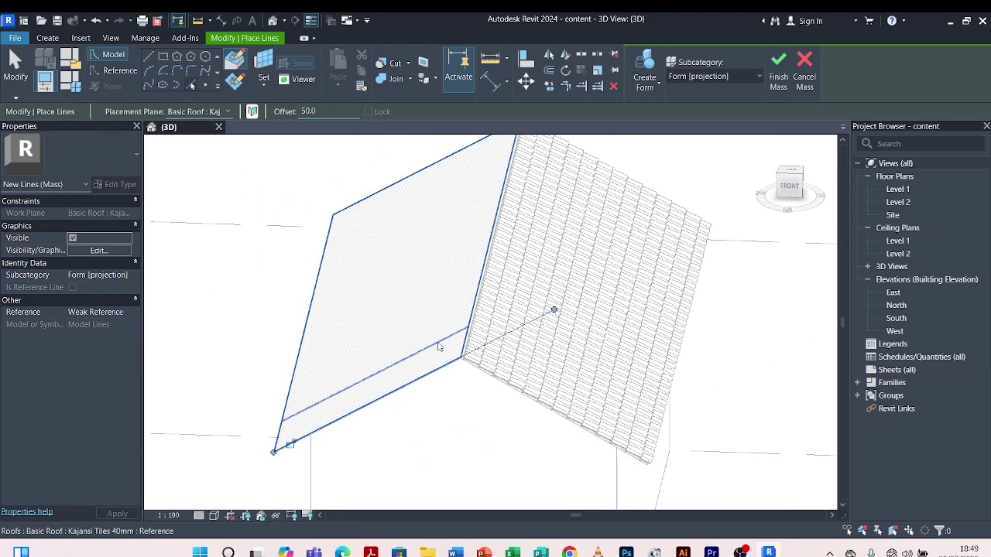
scroll(485, 359, "up", 5)
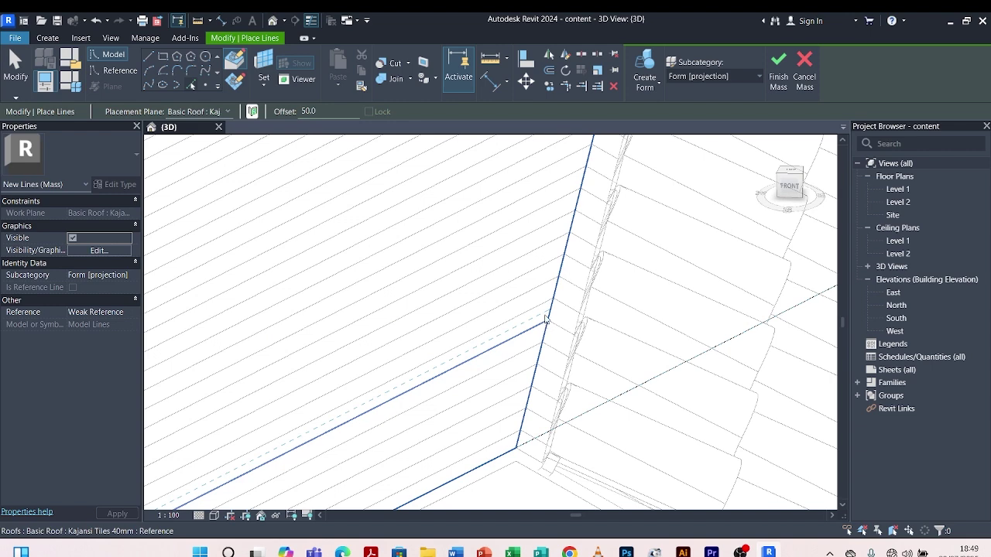
scroll(545, 317, "up", 5)
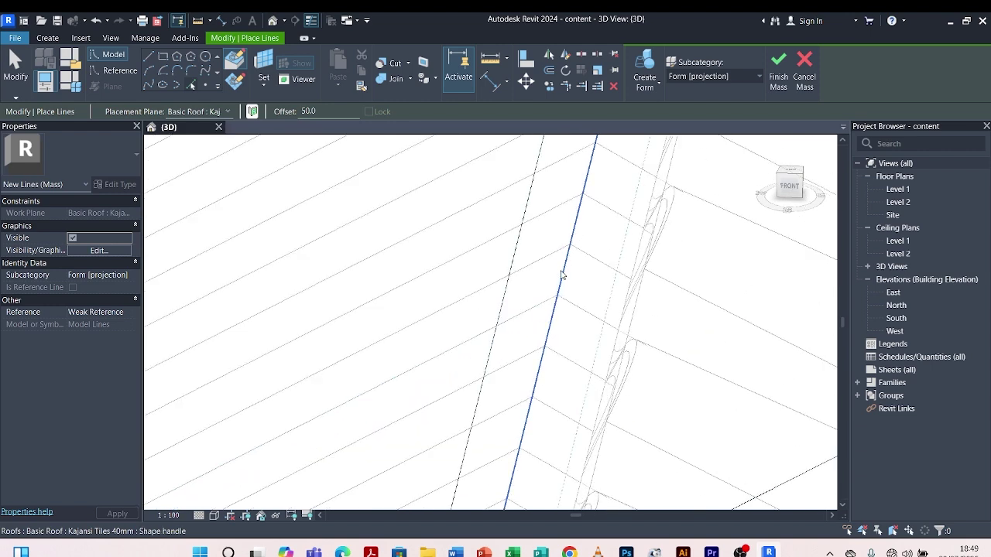
scroll(562, 274, "down", 5)
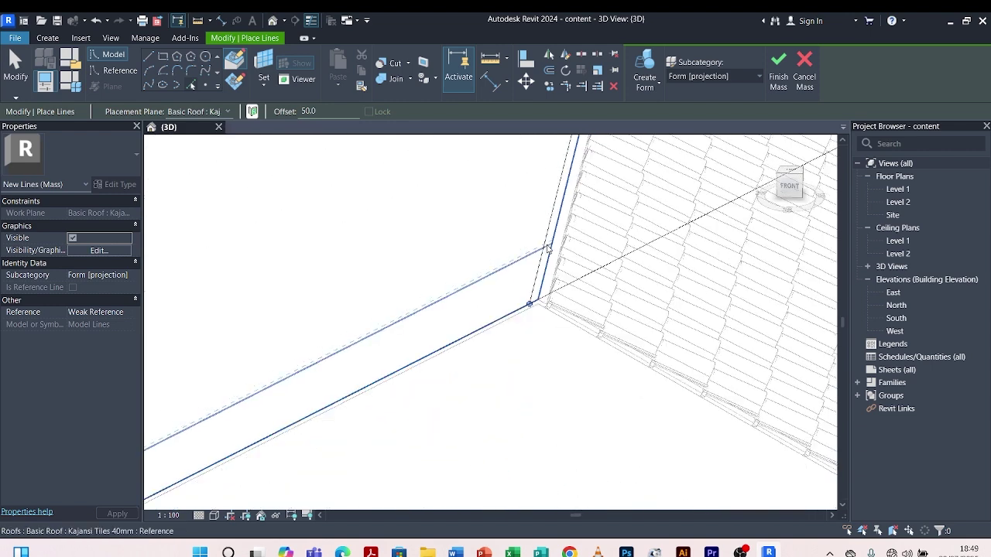
Step: Close the outline's open corner with Trim/Extend to Corner on two edge lines
left_click(566, 87)
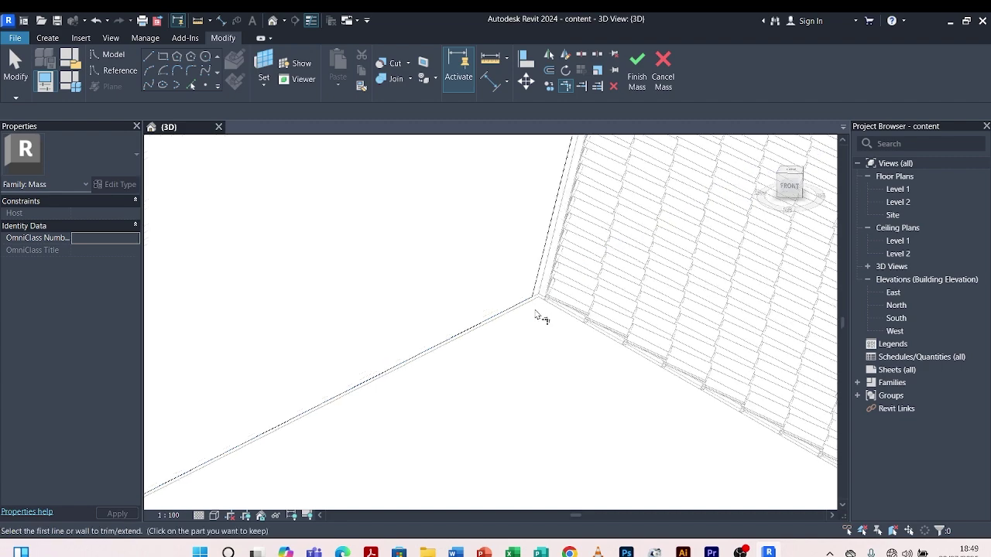
scroll(541, 318, "down", 2)
left_click(354, 398)
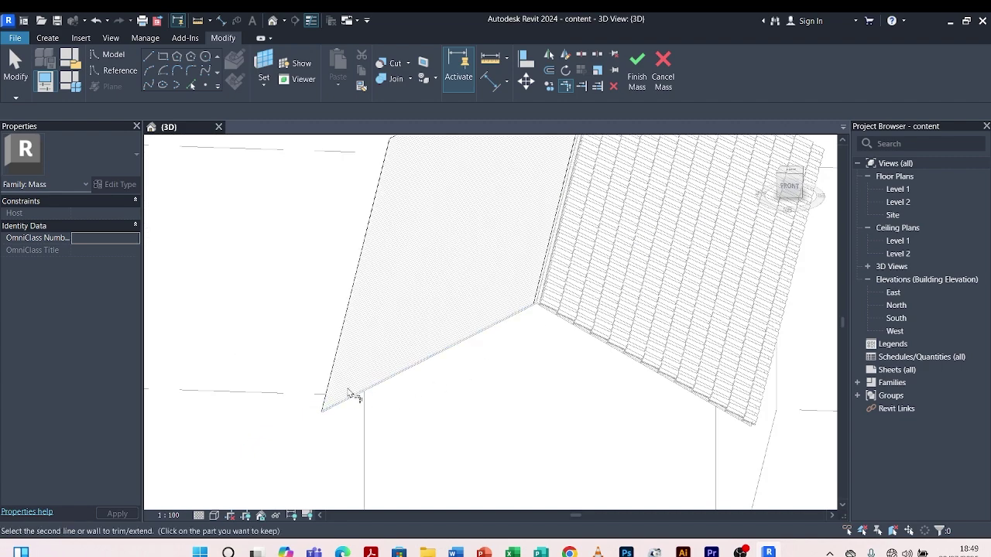
left_click(343, 380)
scroll(390, 301, "down", 3)
scroll(371, 302, "up", 3)
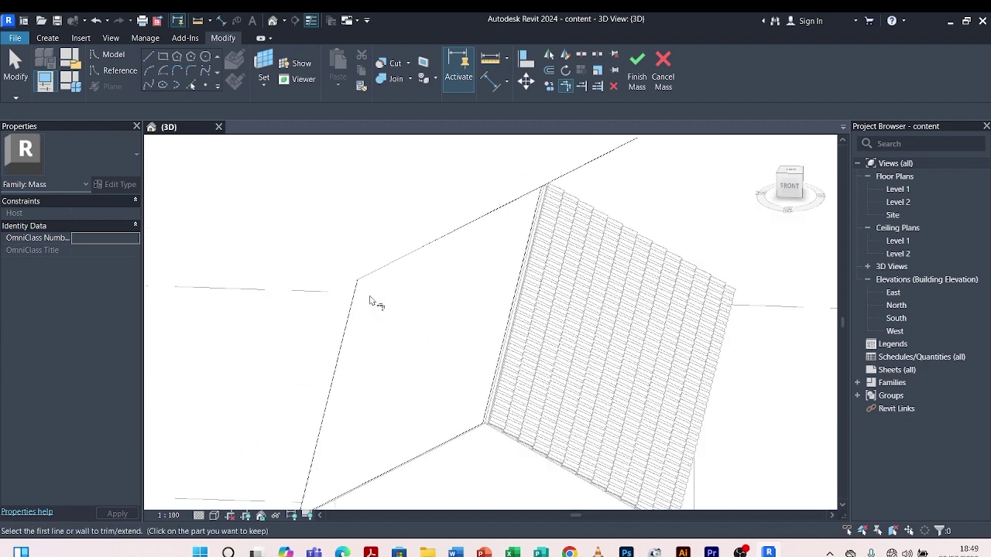
scroll(370, 302, "up", 2)
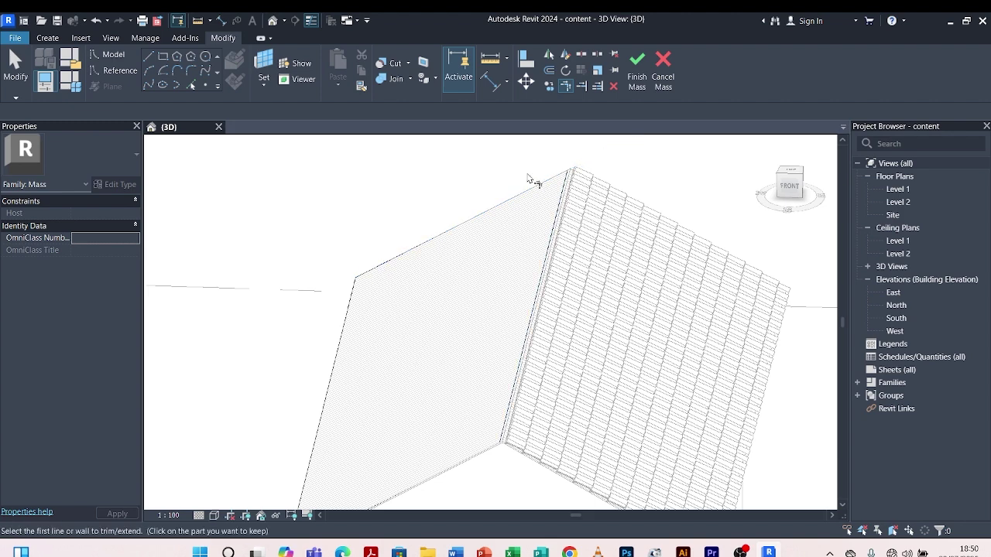
Step: Tab-select the closed chain of four outline lines
key("Tab")
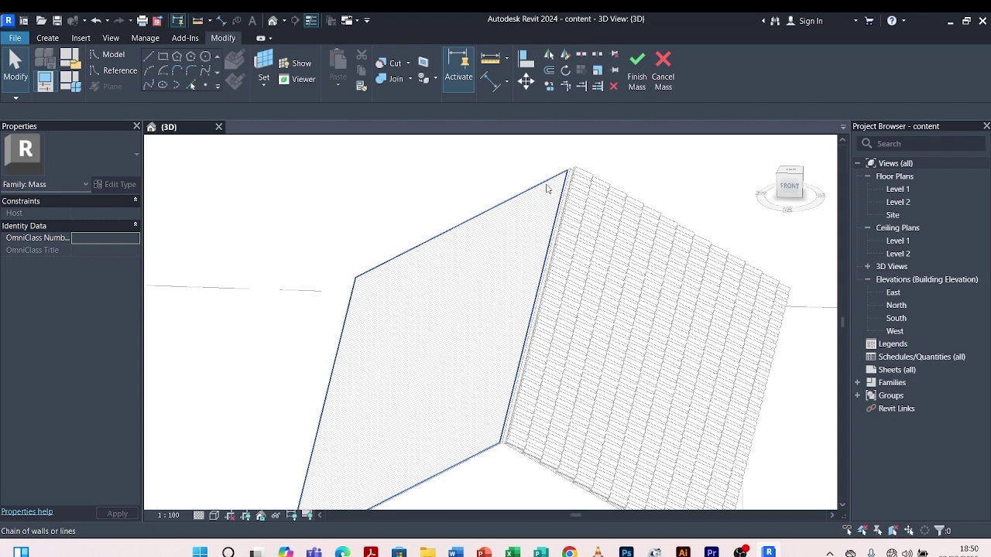
left_click(546, 188)
scroll(565, 167, "down", 3)
scroll(513, 287, "up", 5)
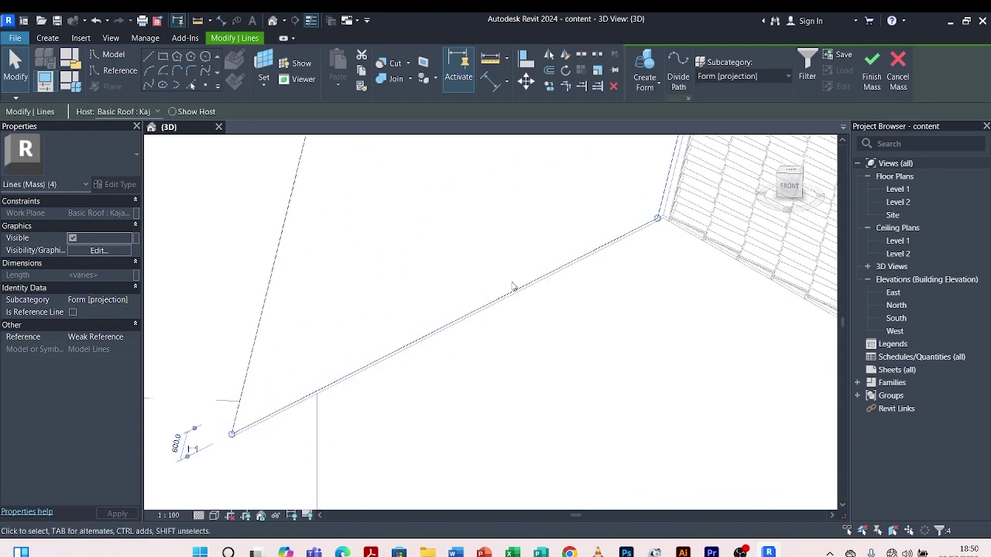
scroll(512, 287, "up", 1)
scroll(611, 409, "down", 4)
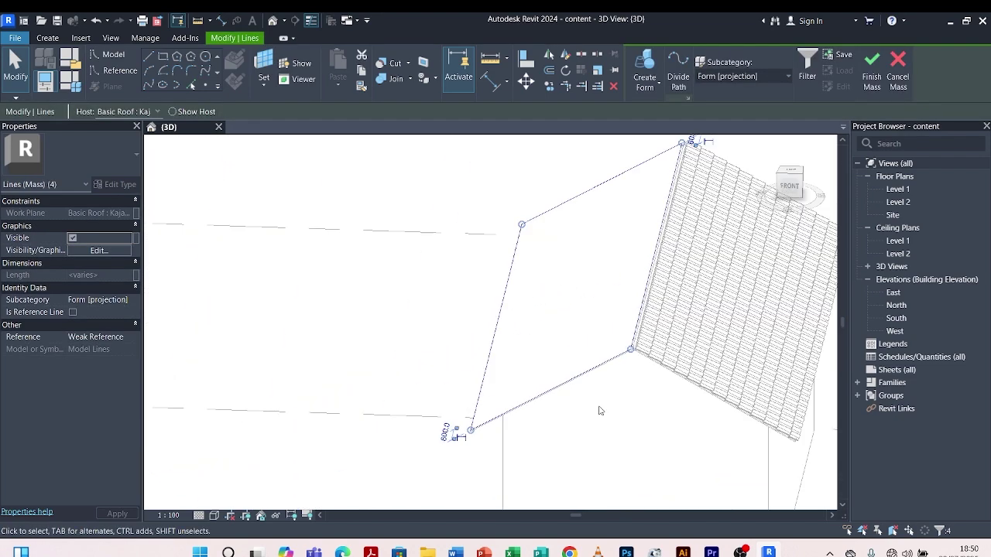
scroll(599, 410, "down", 1)
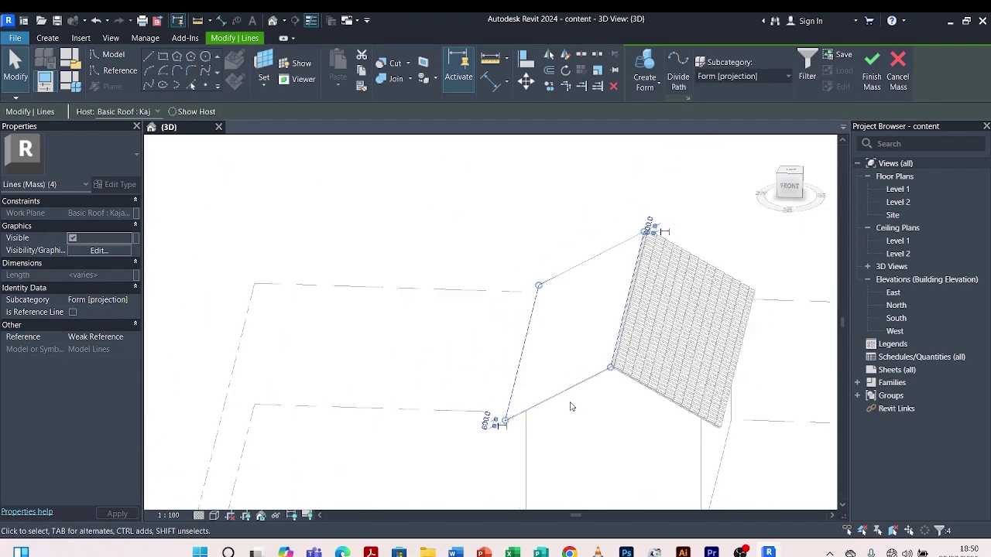
Step: Make a solid form from the outline and change its 4000 thickness to 25
left_click(641, 68)
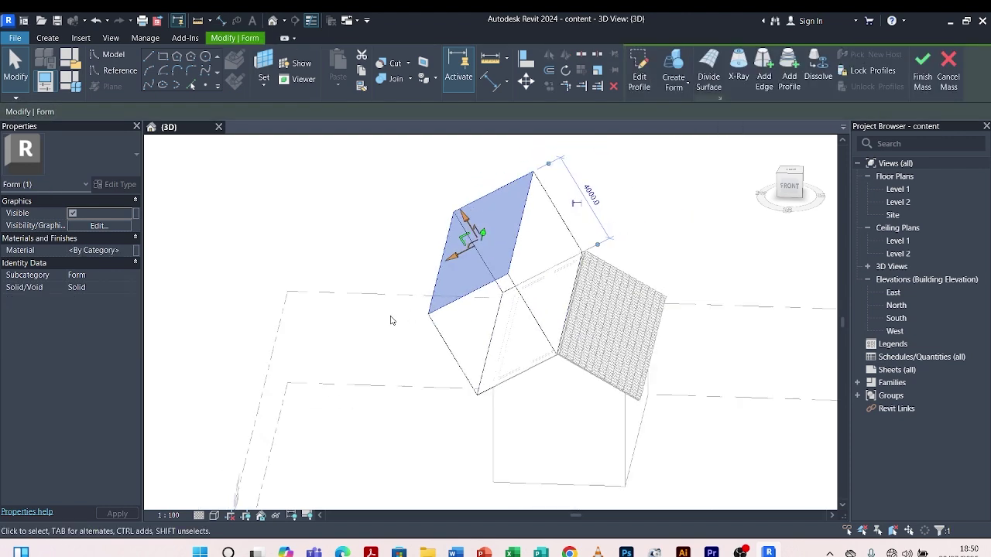
scroll(391, 320, "down", 2)
middle_click_drag(708, 274, 577, 263, "shift")
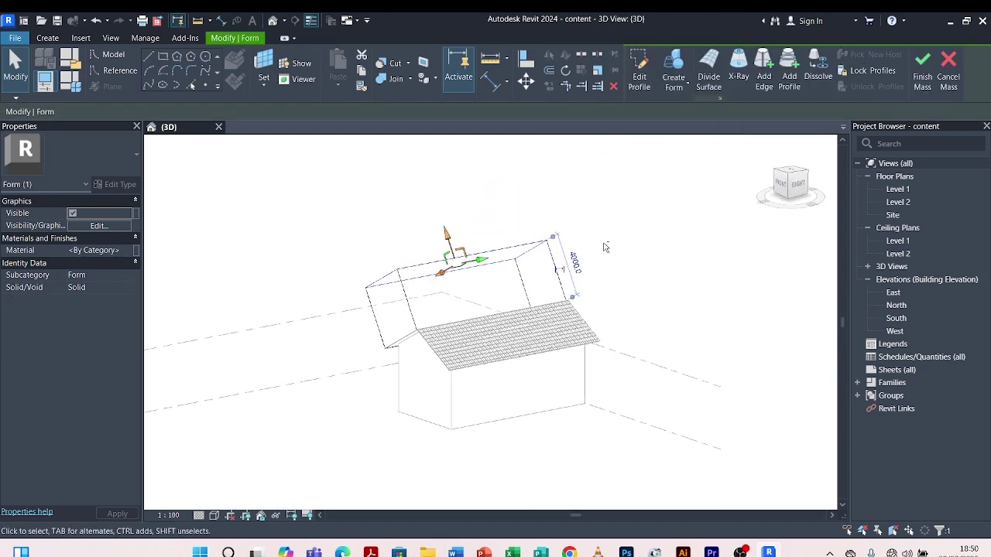
scroll(573, 267, "up", 2)
left_click(569, 263)
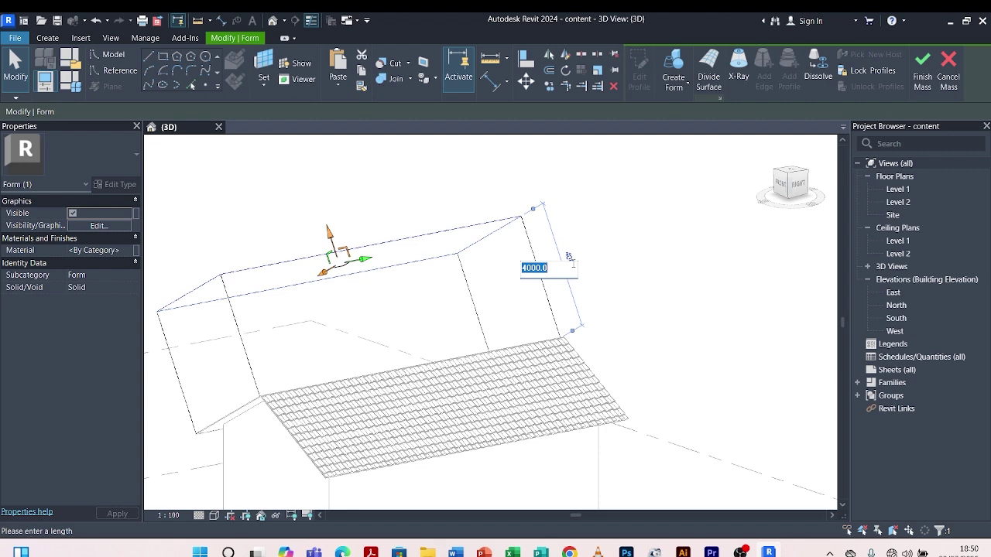
type("25")
key("Return")
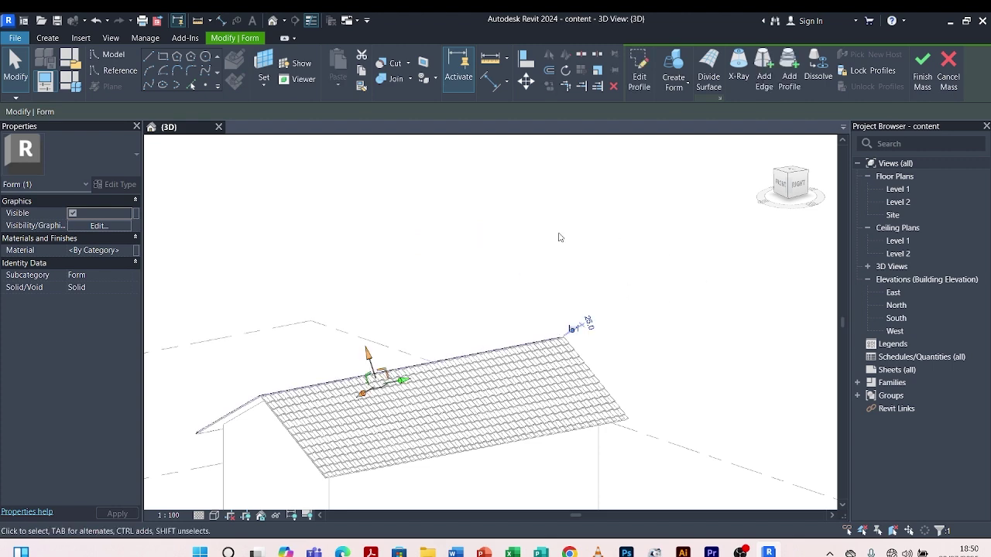
middle_click_drag(354, 223, 614, 226, "shift")
scroll(659, 237, "down", 3)
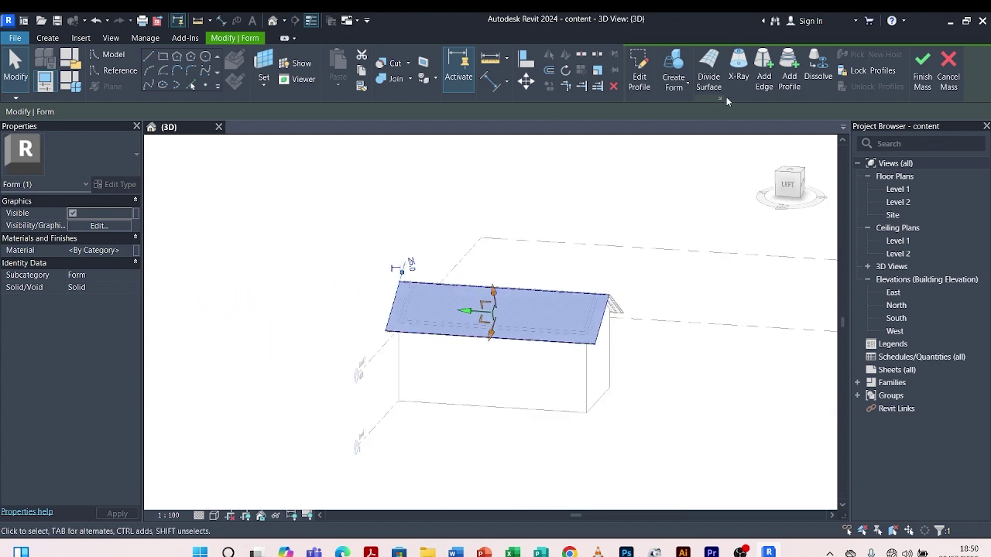
Step: Divide the slab's top surface and set the U grid to Fixed Distance, justified from Beginning
left_click(709, 76)
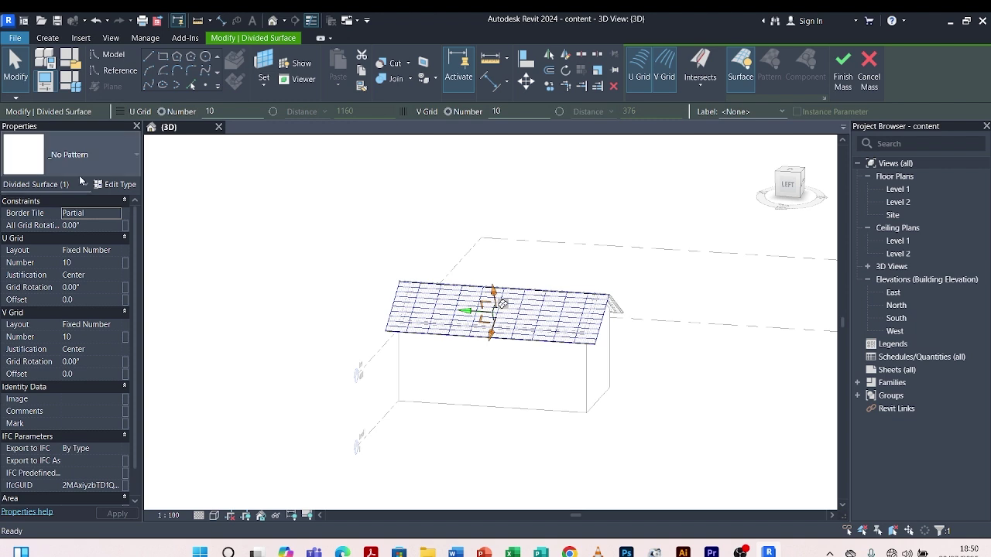
left_click(113, 251)
left_click(116, 250)
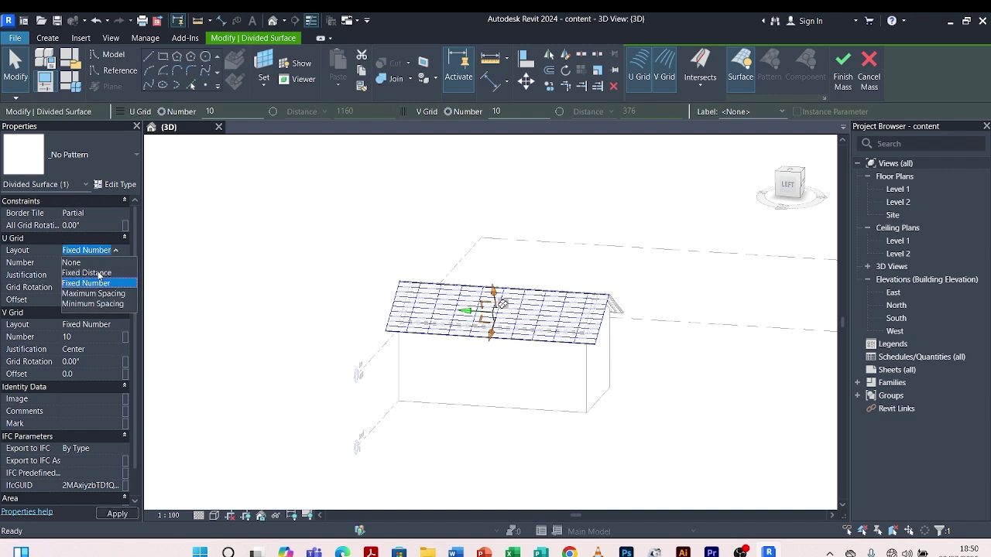
left_click(93, 273)
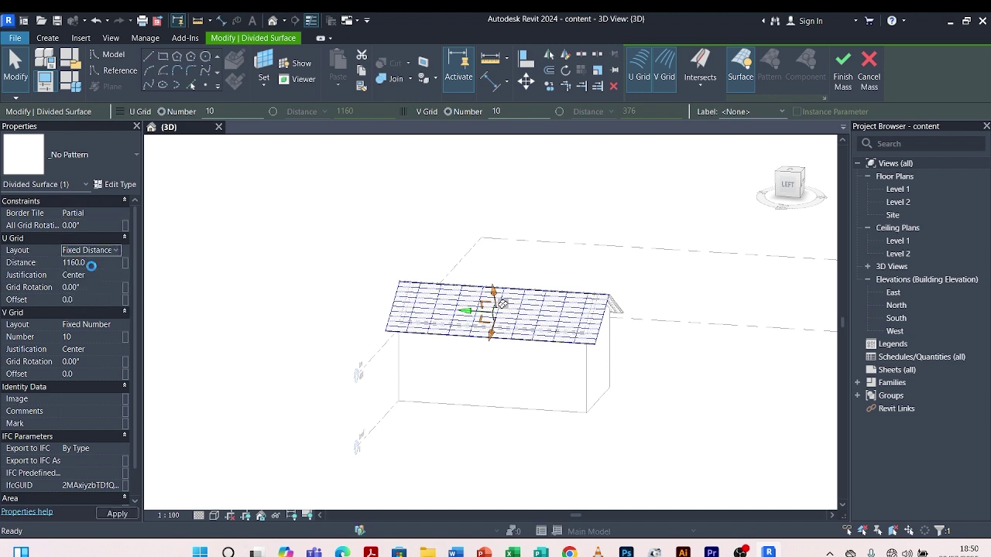
left_click(91, 263)
type("30")
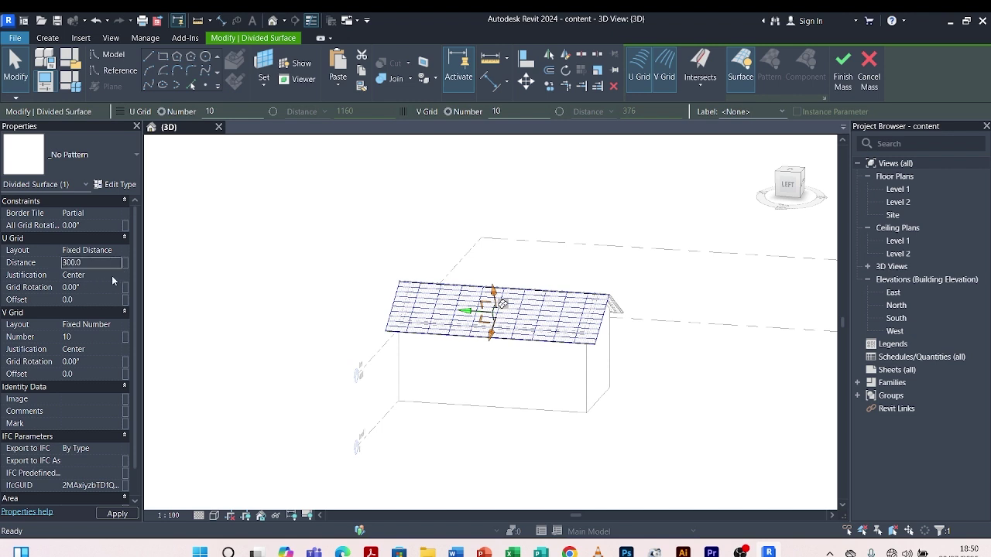
left_click(112, 276)
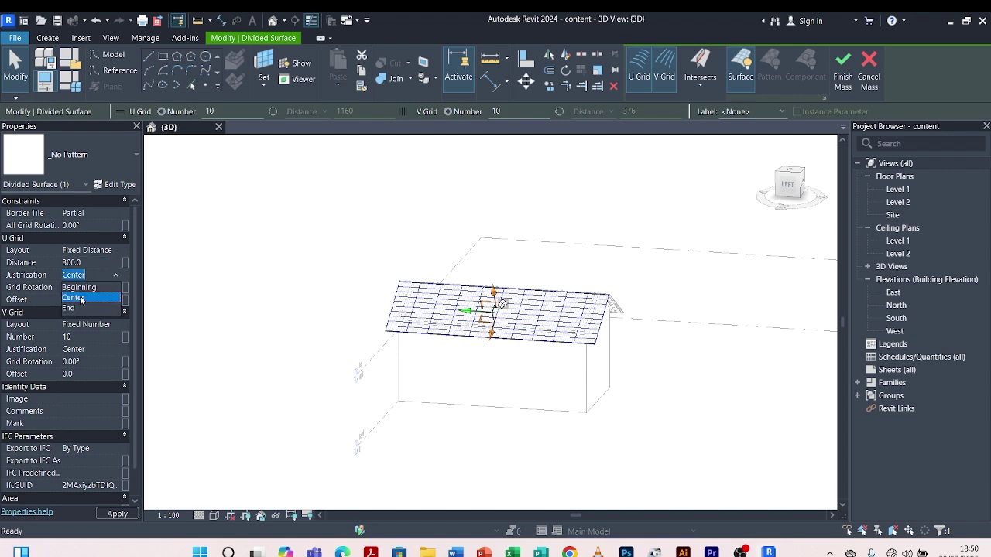
left_click(75, 288)
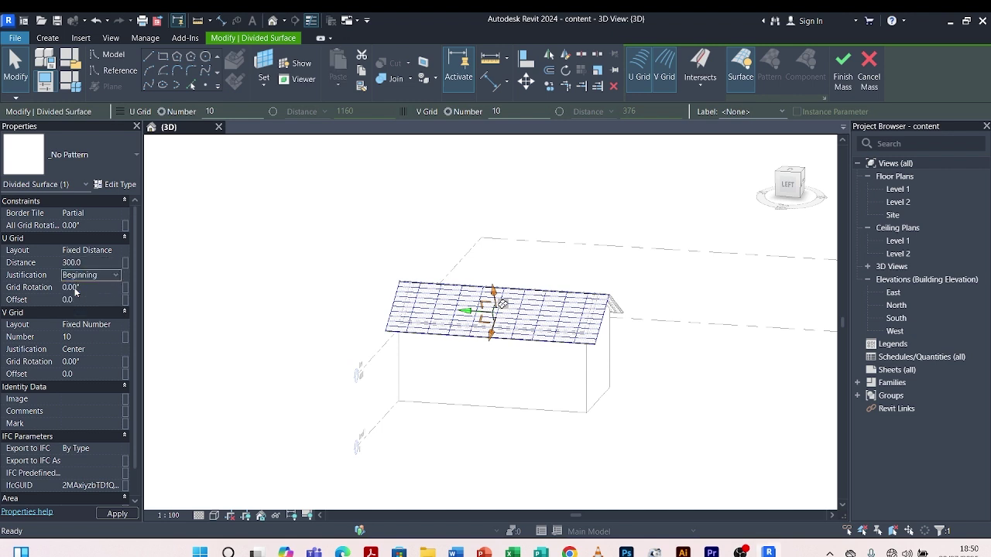
Step: Set the V grid to Fixed Distance 300 with End justification
left_click(109, 326)
left_click(116, 326)
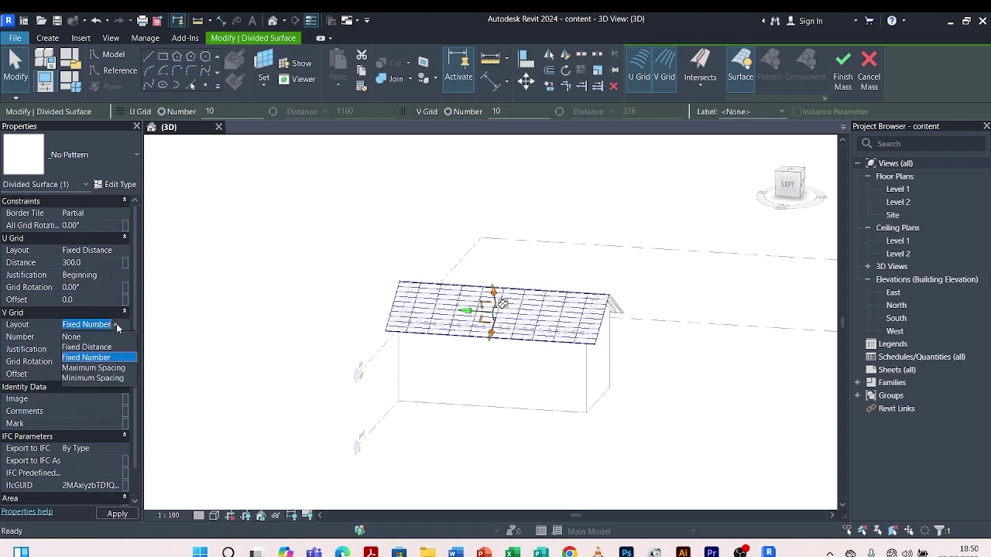
left_click(87, 347)
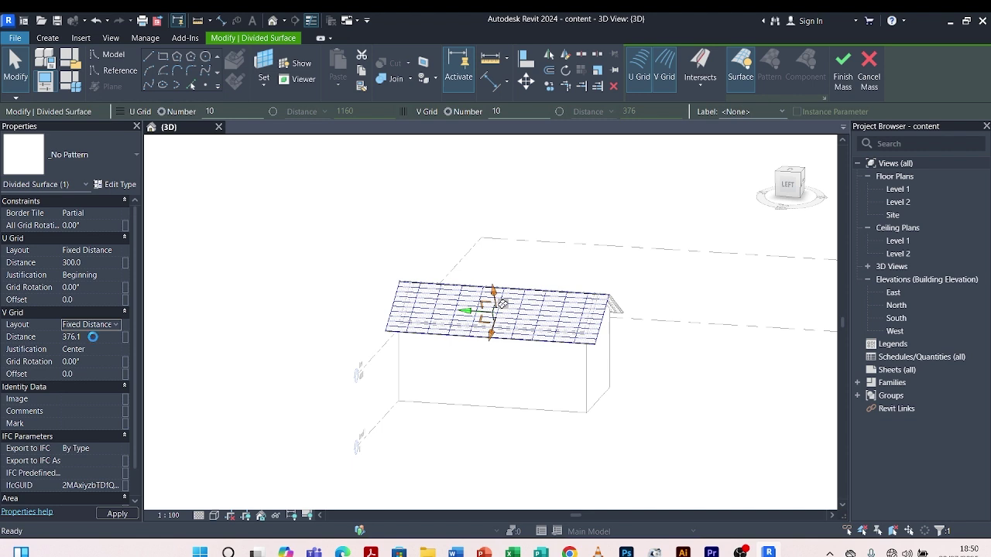
left_click(93, 336)
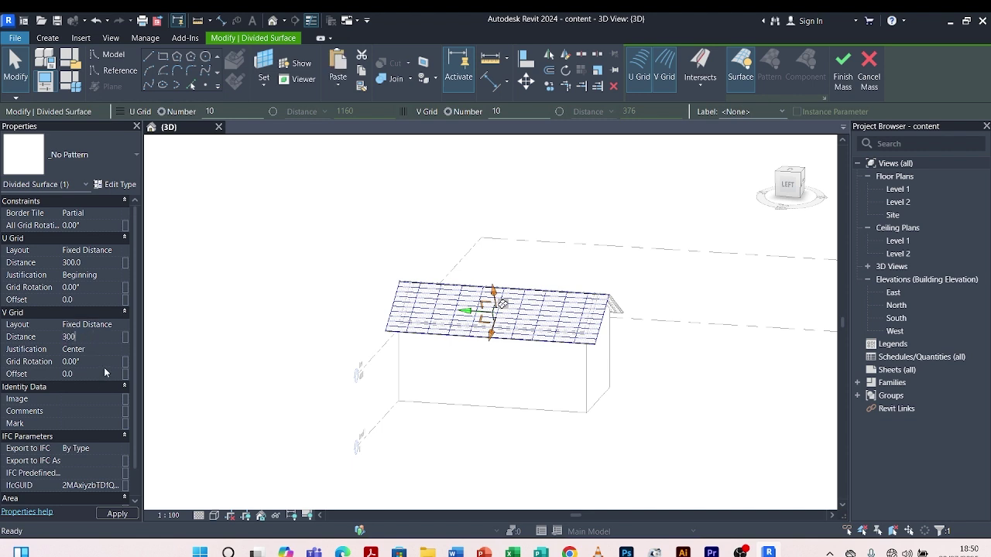
key("Return")
left_click(112, 350)
left_click(80, 384)
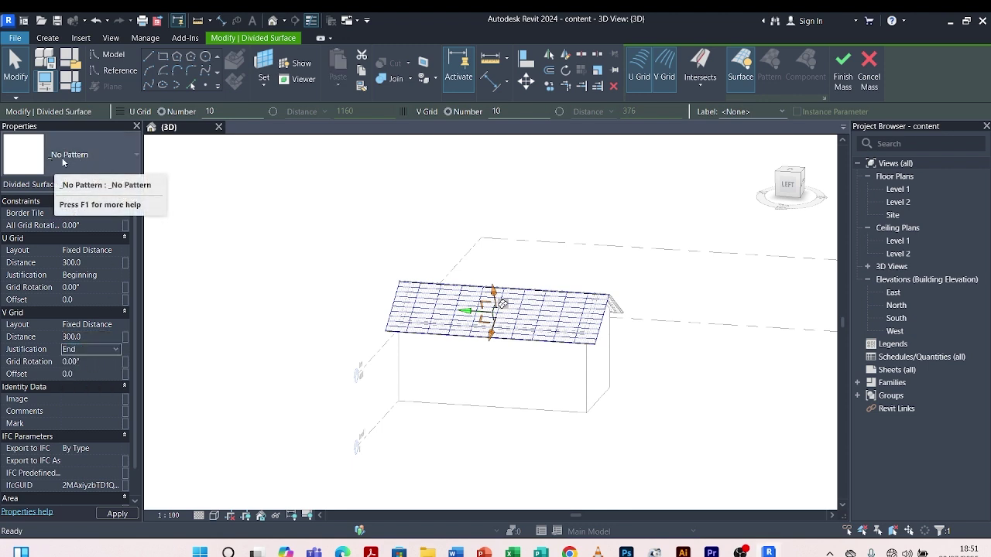
left_click(117, 156)
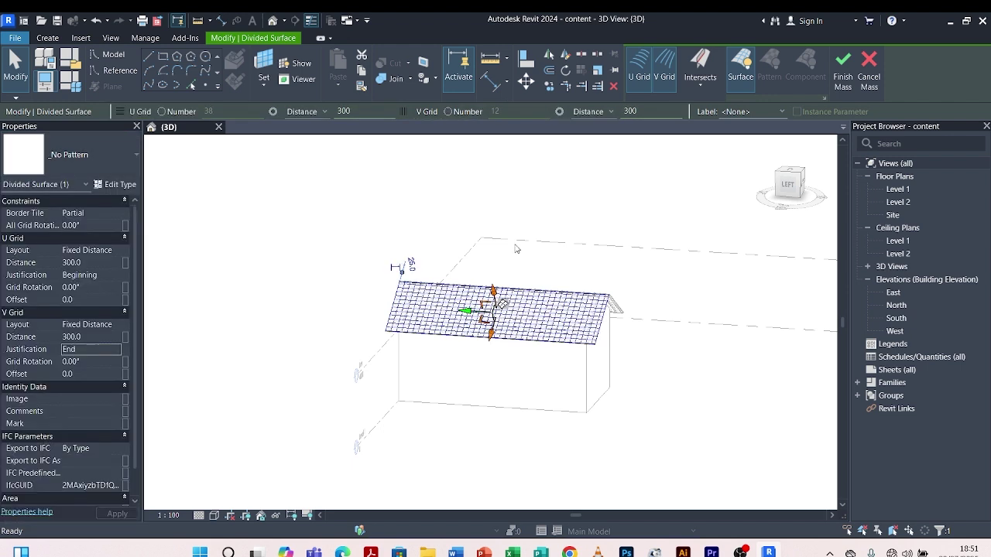
Step: Set All Grid Rotation to 180° for the Rectangle Clay tile pattern and apply it
scroll(435, 312, "up", 5)
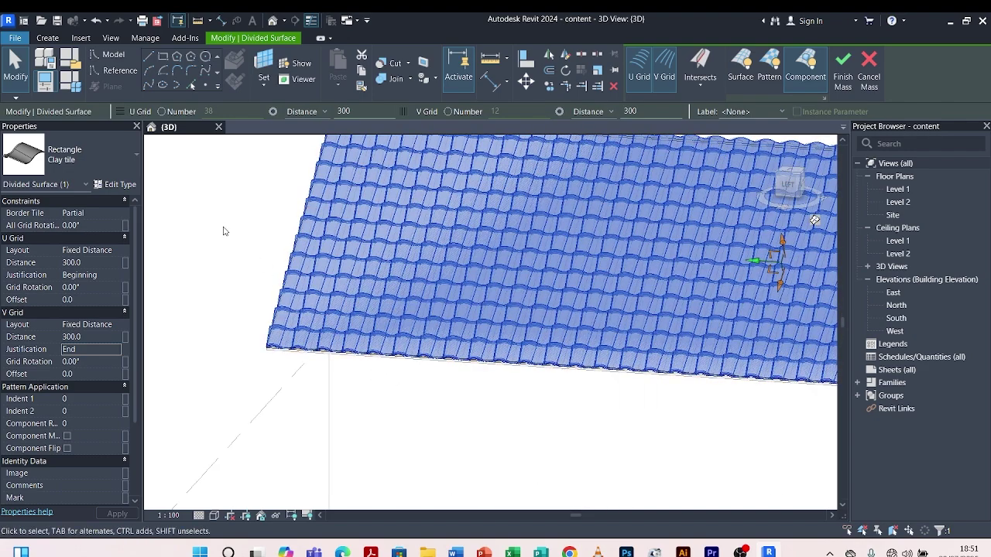
middle_click_drag(223, 230, 283, 248, "shift")
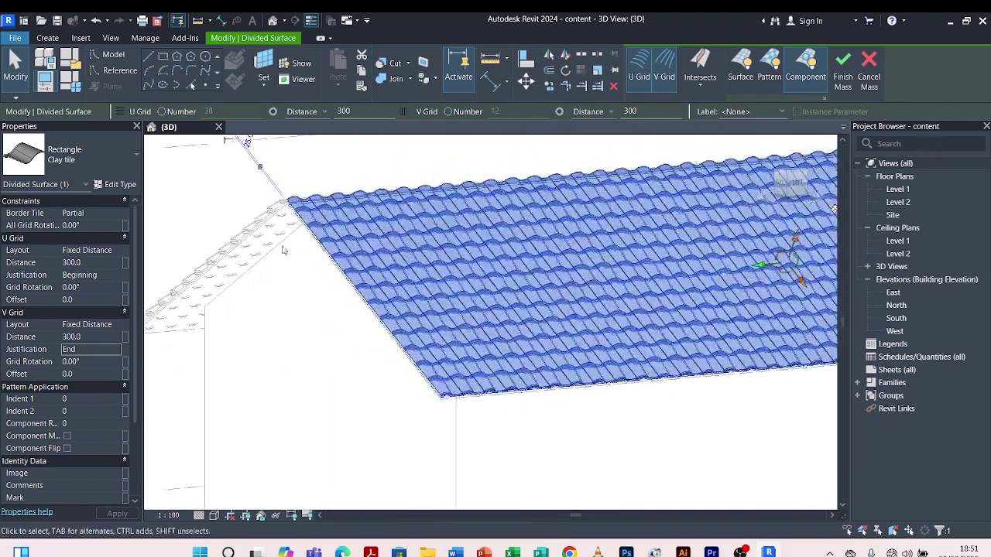
scroll(503, 417, "up", 3)
left_click(77, 218)
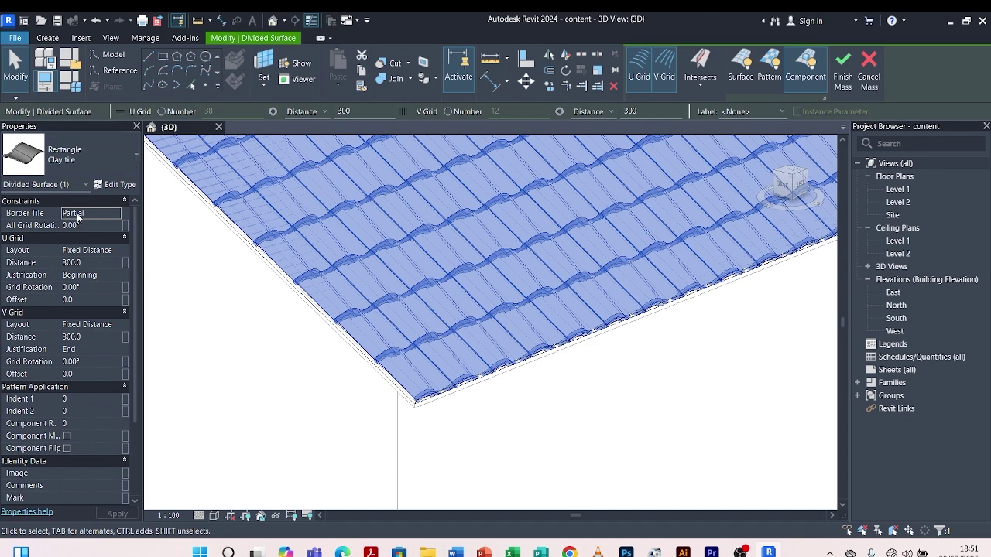
left_click(80, 225)
type("1")
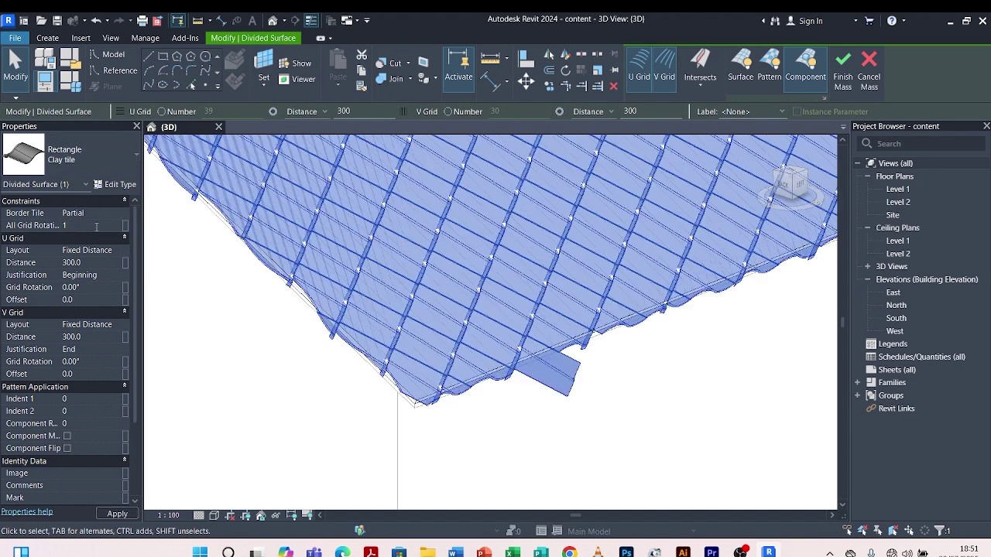
type("80")
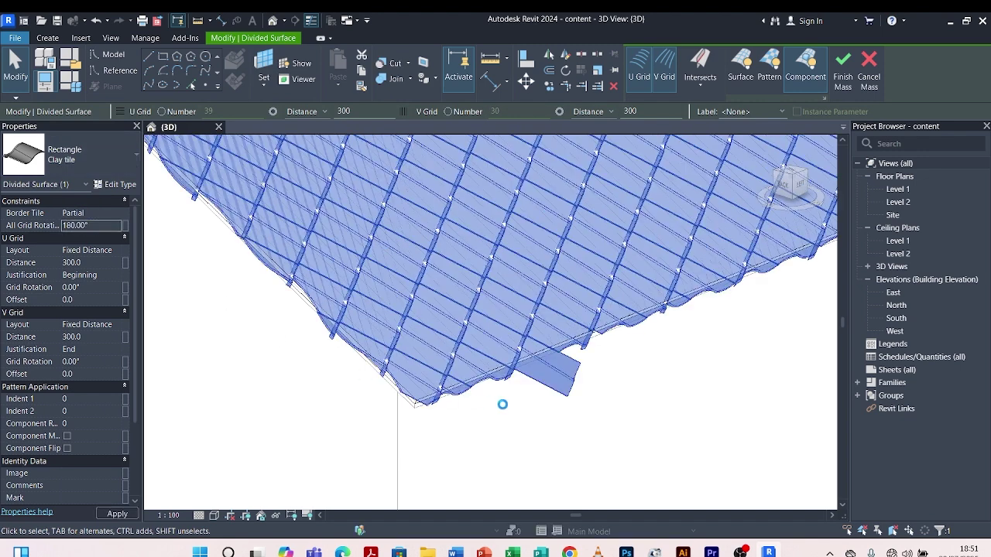
left_click(524, 418)
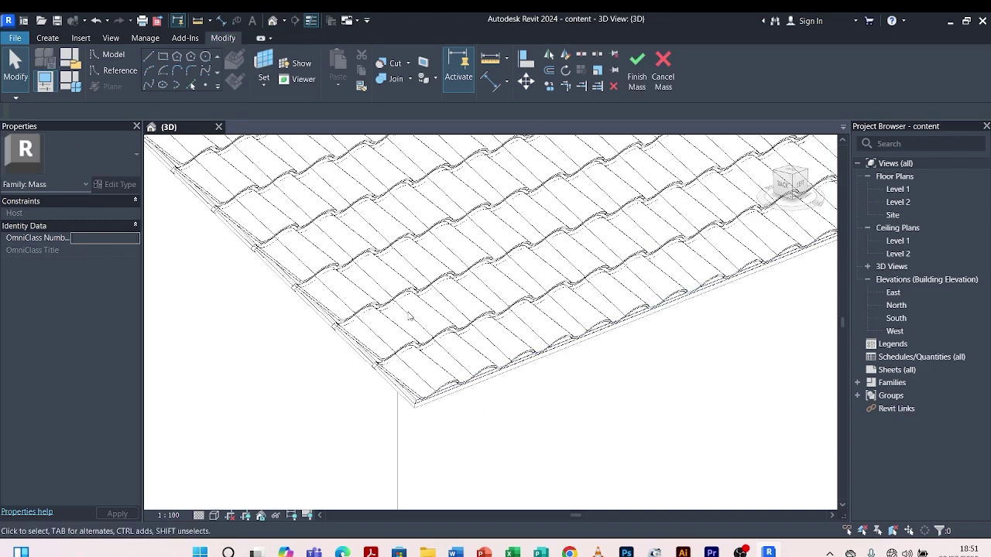
scroll(523, 419, "up", 3)
scroll(577, 314, "down", 3)
scroll(512, 466, "up", 4)
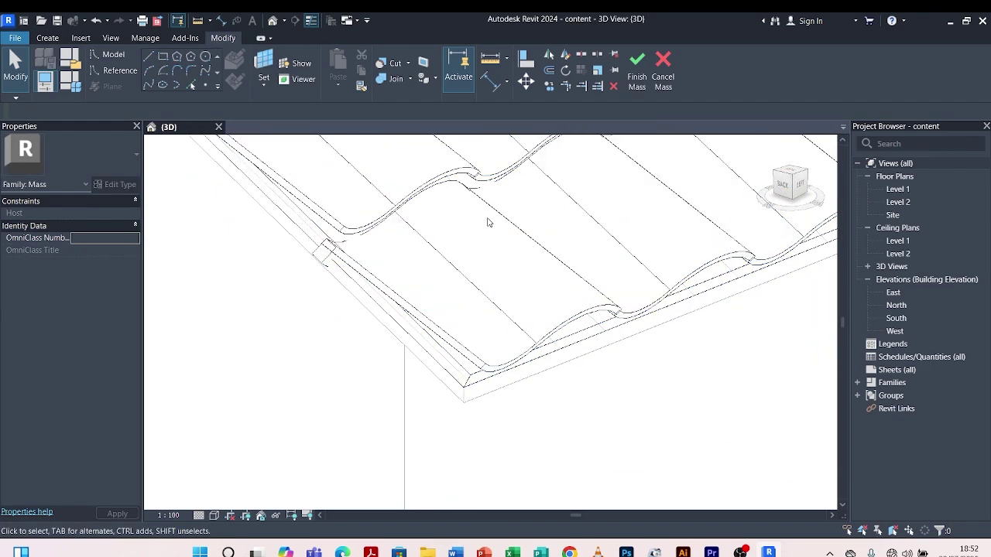
scroll(480, 241, "down", 6)
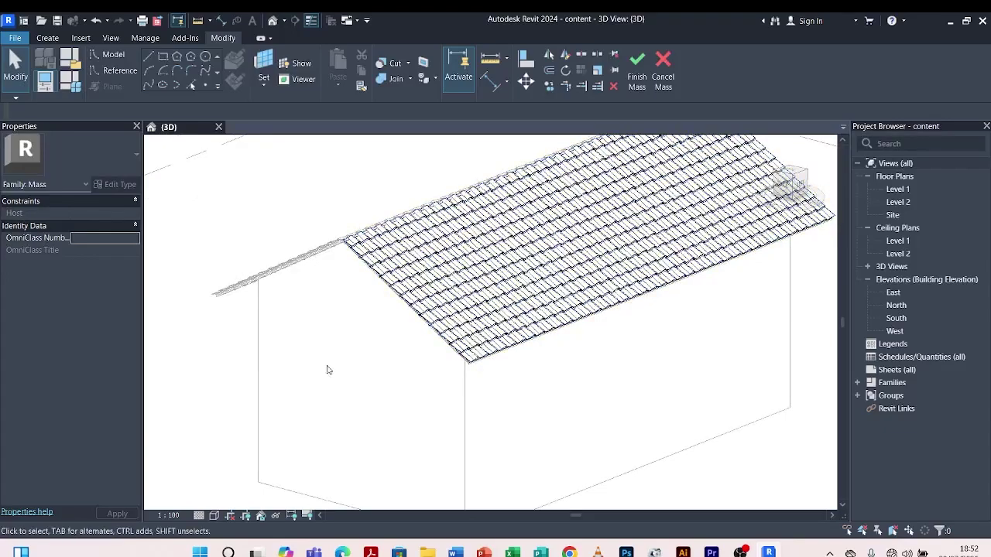
middle_click_drag(217, 304, 310, 295, "shift")
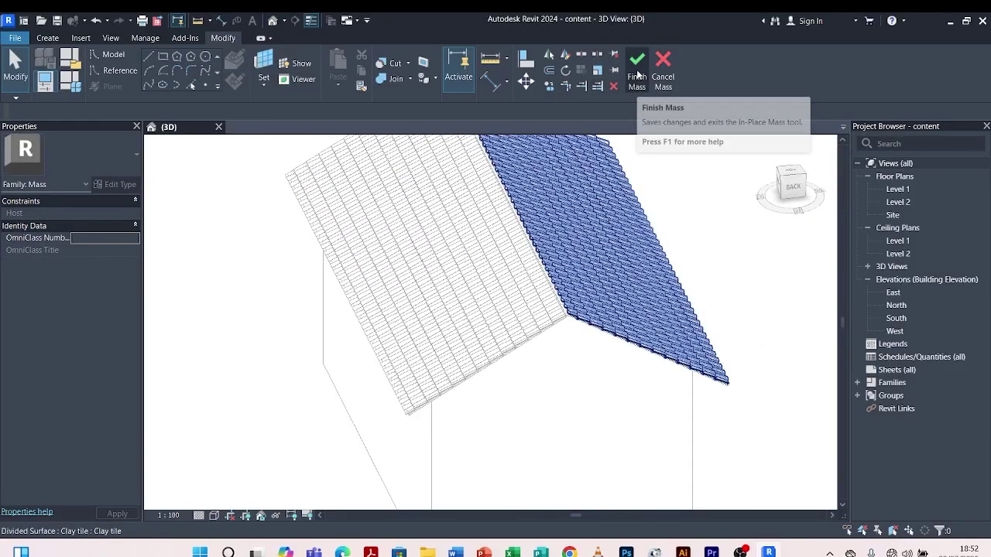
Step: Finish Mass 2 and orbit around the clay-tiled roof
left_click(637, 71)
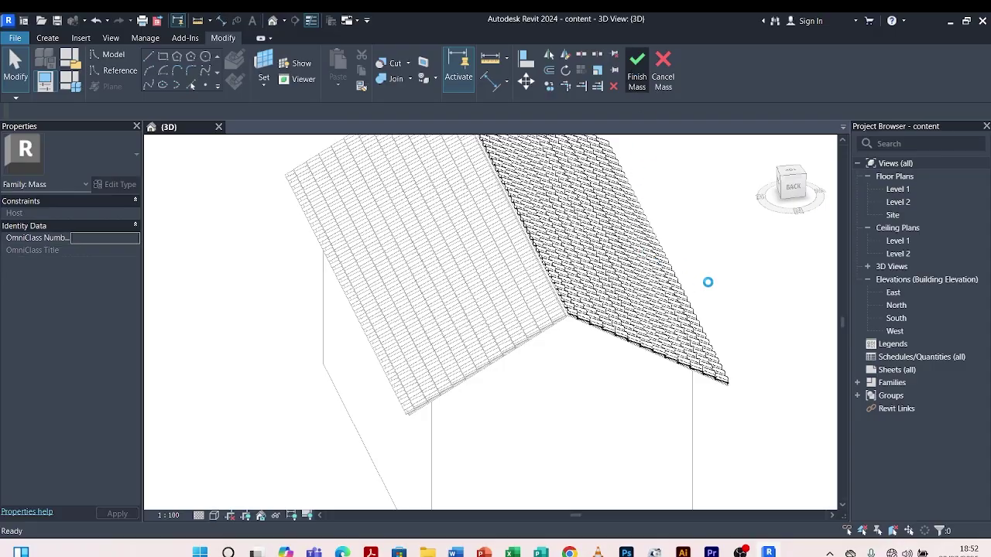
middle_click_drag(723, 280, 344, 243, "shift")
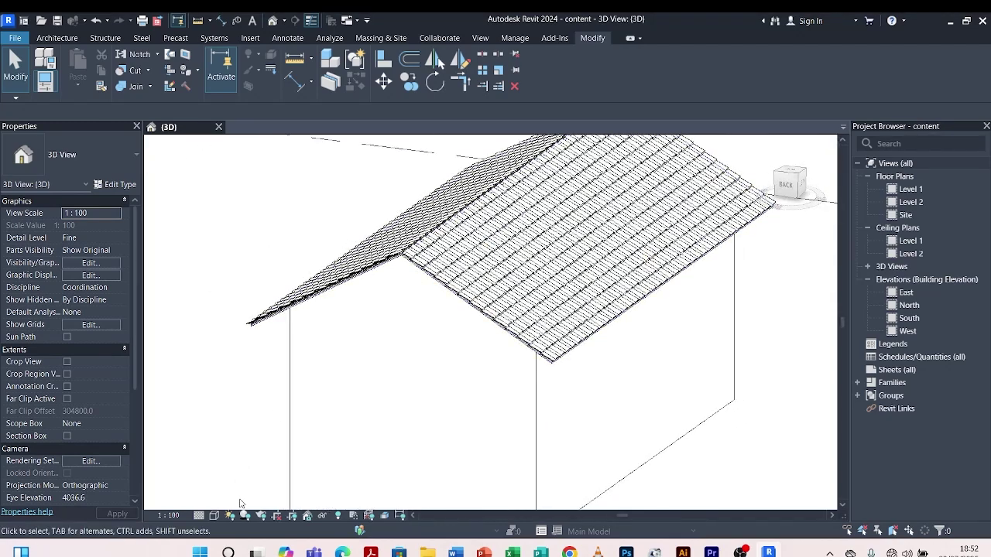
Step: Switch the view's visual style to Shaded
left_click(215, 515)
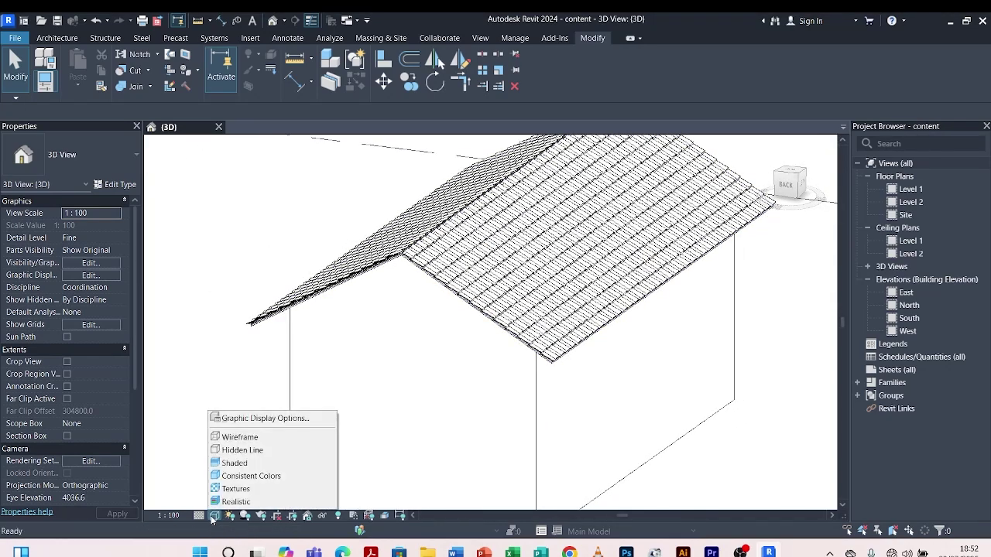
left_click(232, 463)
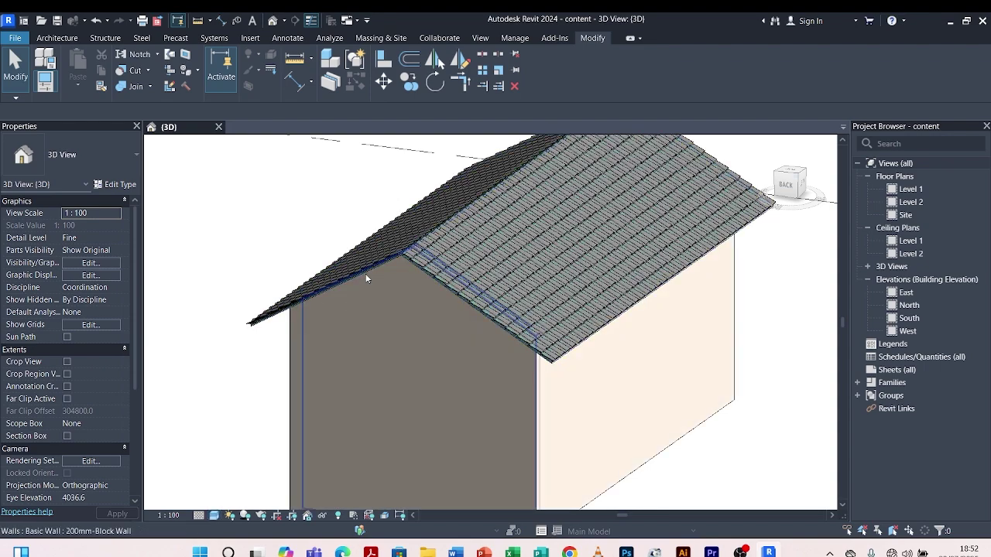
scroll(426, 396, "up", 5)
scroll(391, 471, "down", 5)
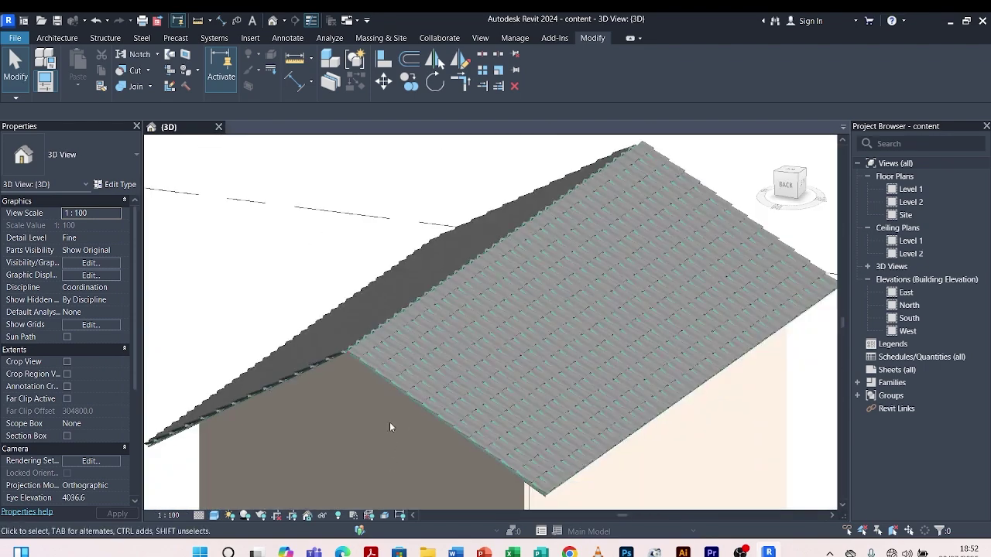
Step: Orbit and zoom around the house to inspect the clay tiles on both gable roof slopes
middle_click_drag(481, 294, 716, 340, "shift")
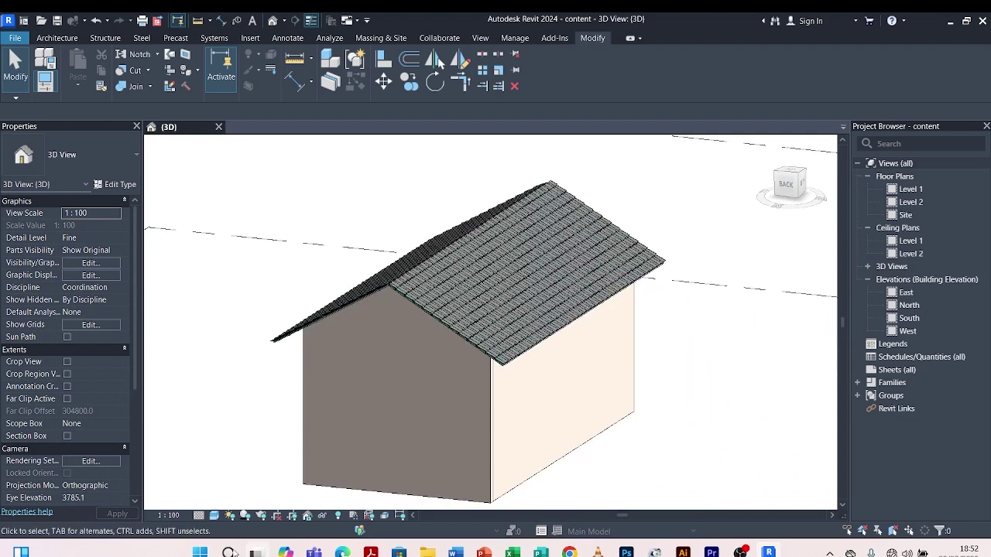
middle_click_drag(272, 315, 524, 166, "shift")
scroll(311, 232, "up", 5)
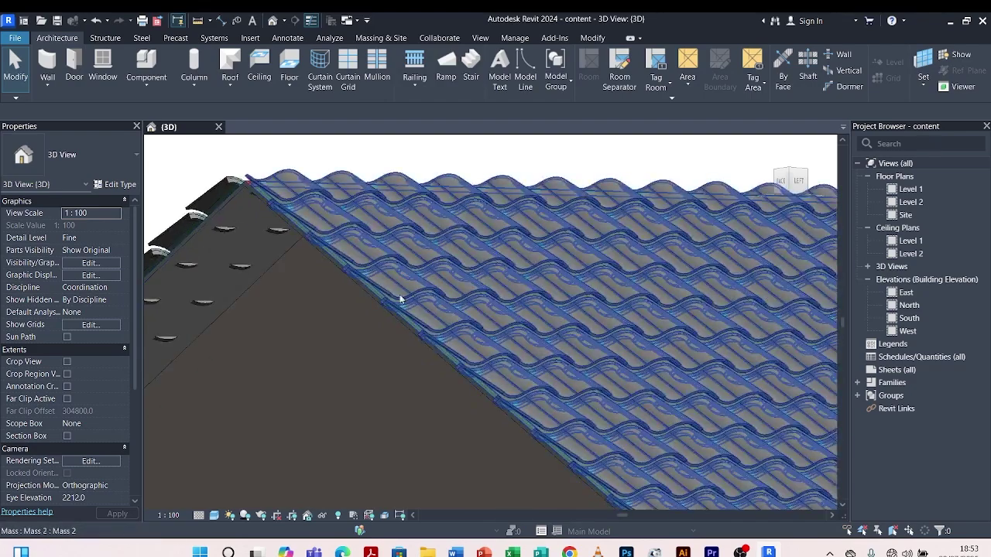
scroll(271, 236, "down", 4)
middle_click_drag(373, 264, 410, 314, "shift")
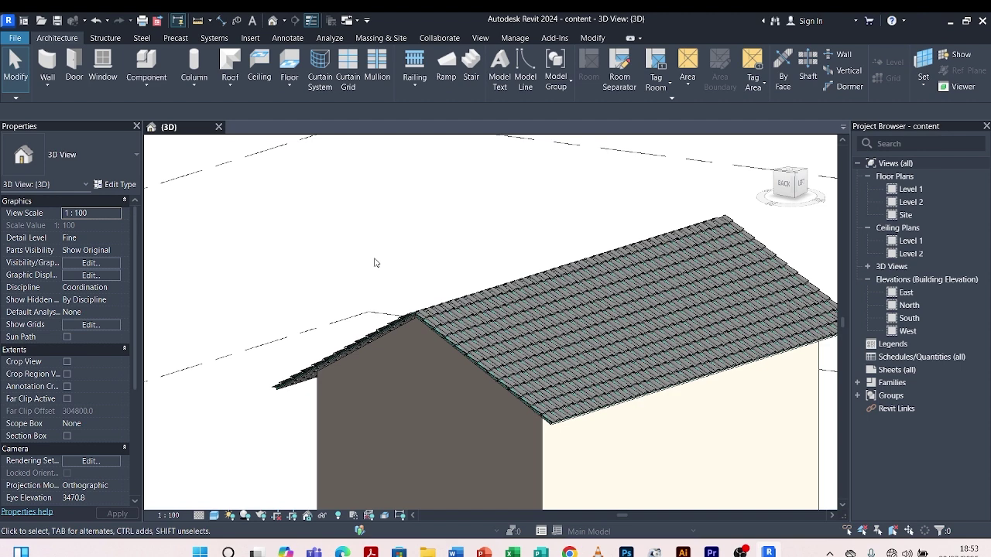
middle_click_drag(375, 263, 475, 380, "shift")
scroll(364, 368, "up", 2)
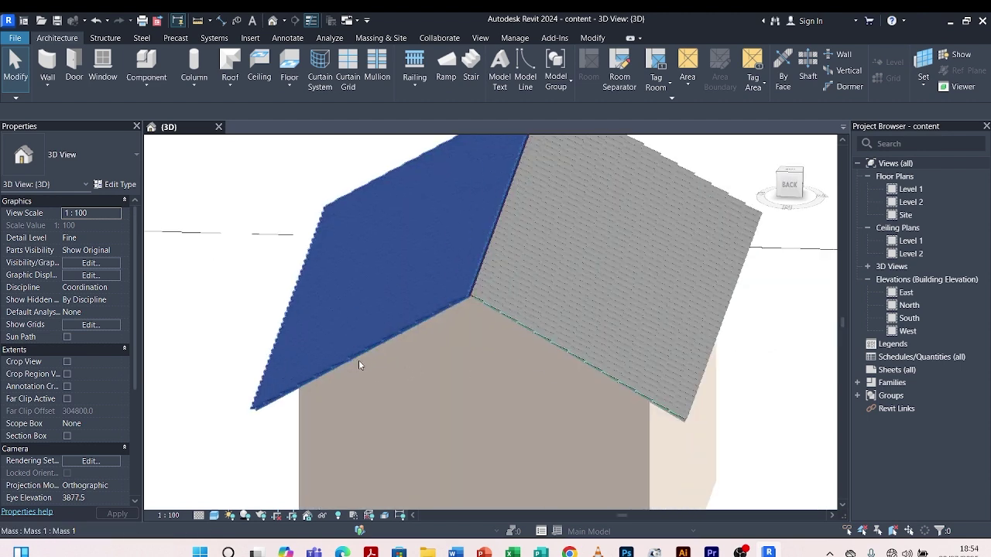
scroll(359, 364, "up", 2)
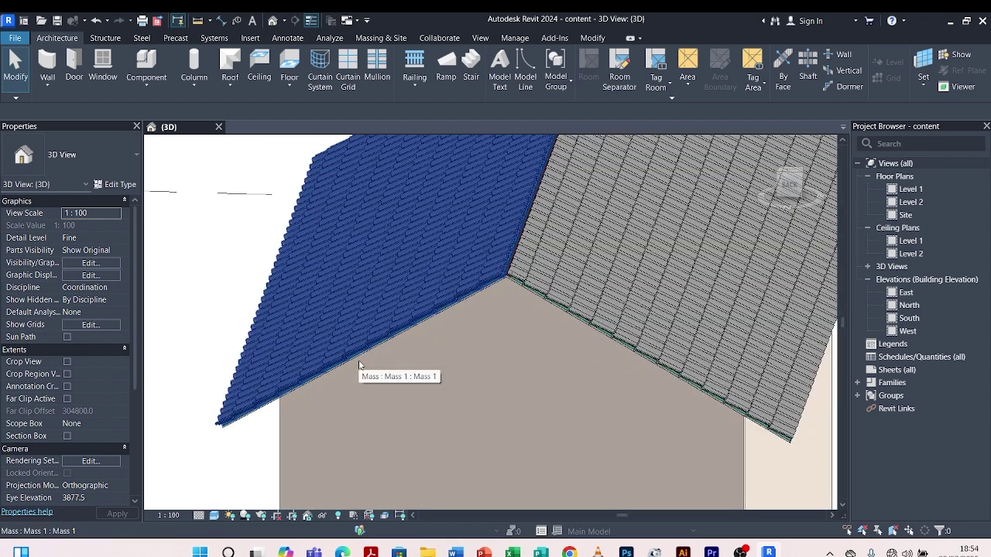
scroll(396, 275, "down", 4)
mouse_move(684, 281)
middle_mouse_down("shift")
mouse_move(580, 300)
mouse_move(694, 288)
middle_mouse_up("shift")
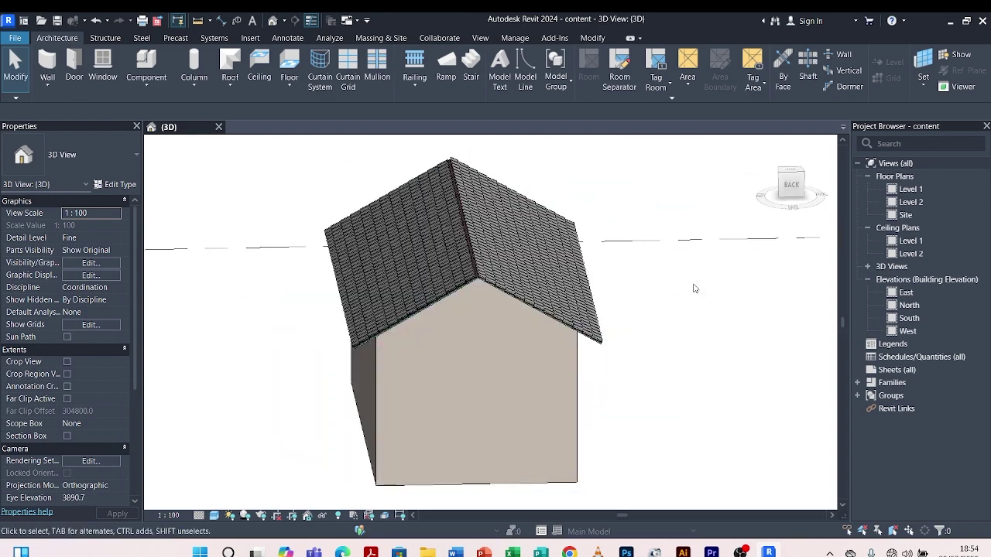